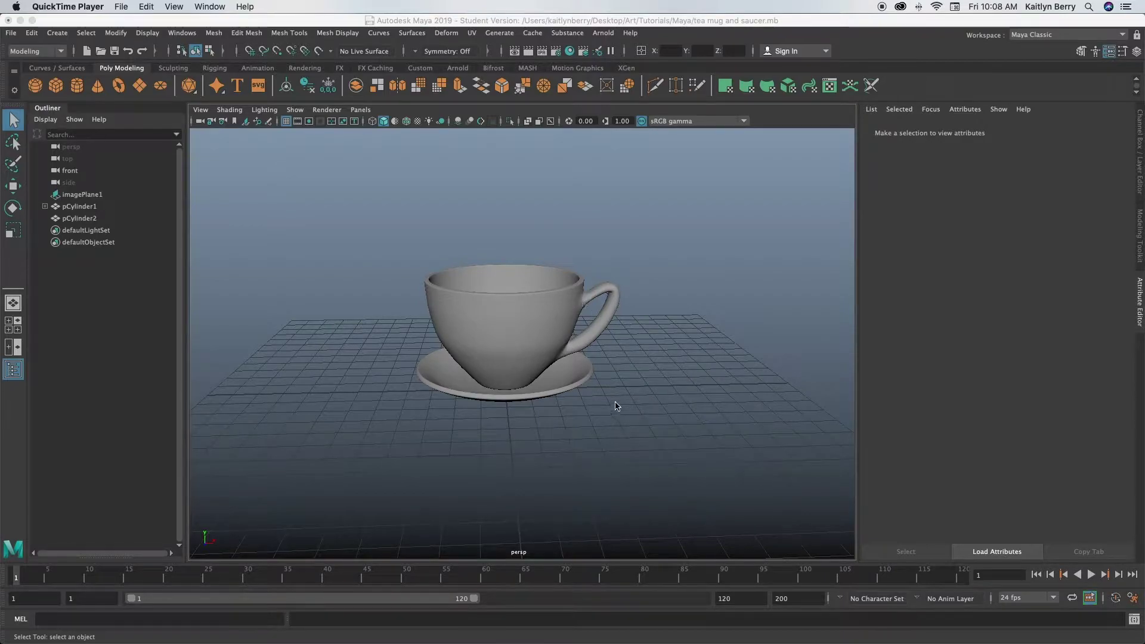
Step: Save the finished tea mug and saucer scene and start a new empty scene
left_click_drag(583, 413, 516, 435, "alt")
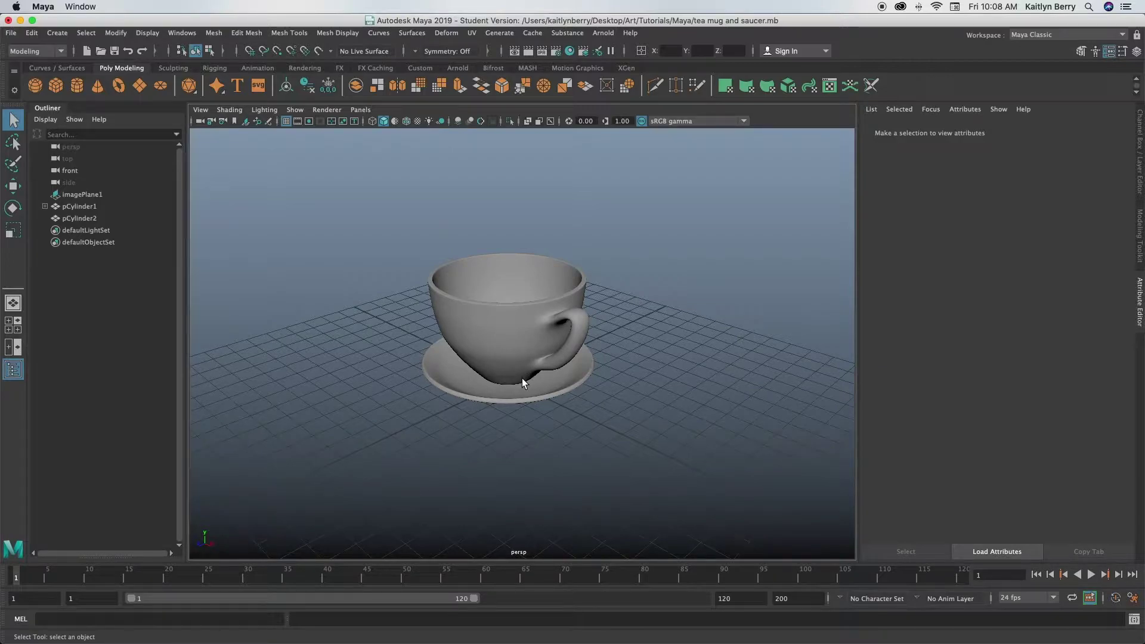
left_click_drag(538, 349, 588, 424, "alt")
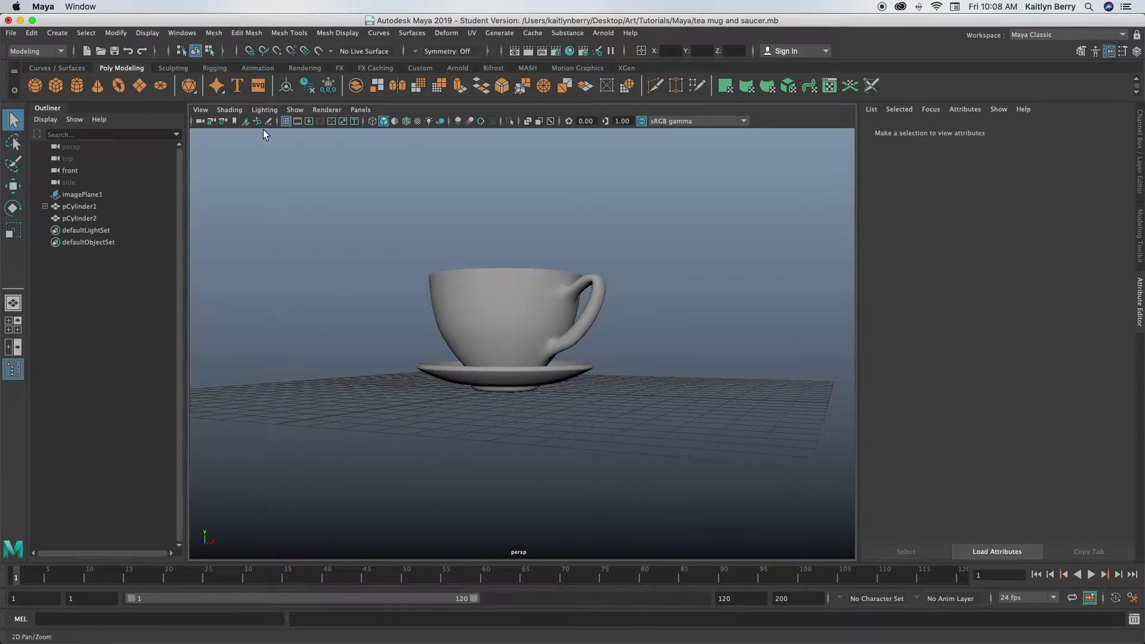
left_click(11, 33)
left_click(40, 54)
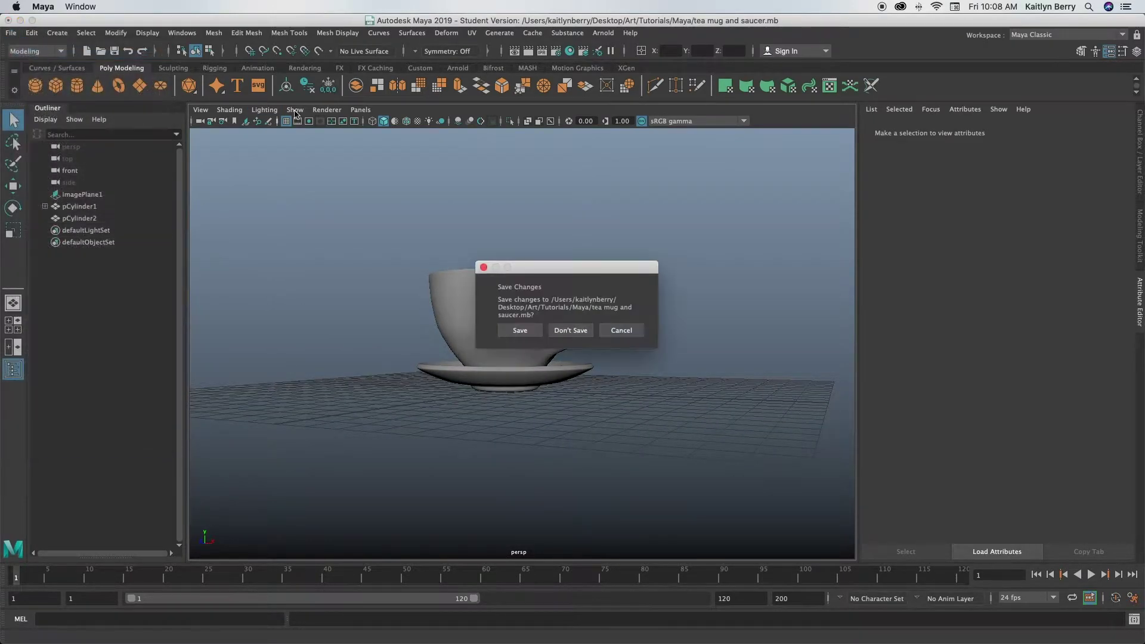
left_click(520, 329)
left_click(549, 343)
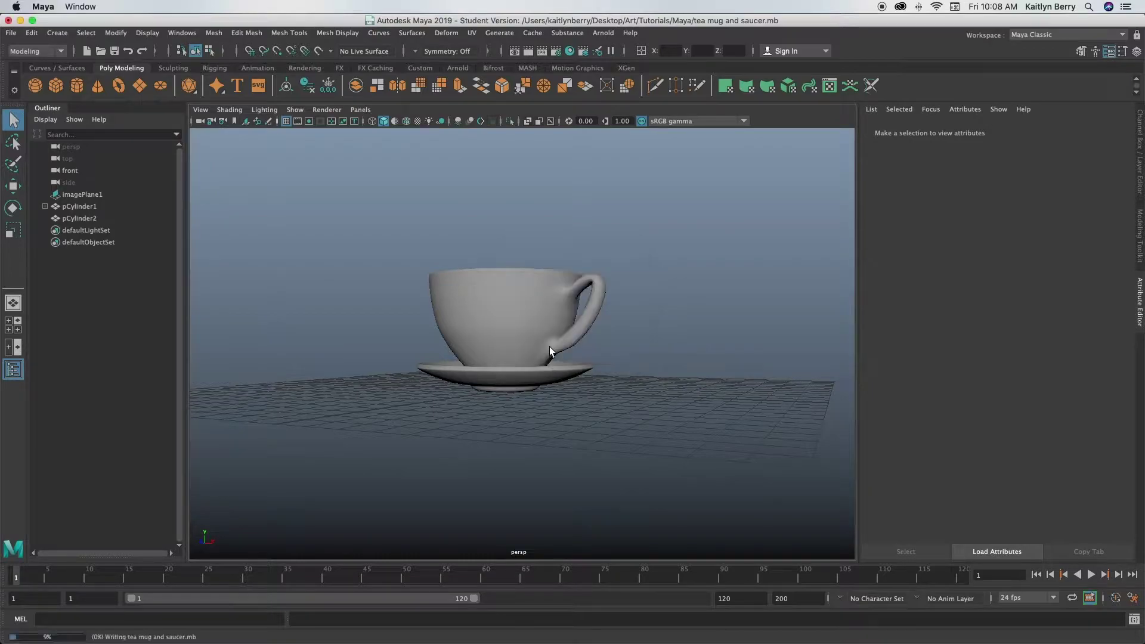
Step: Import tea mug.png from the Desktop's Art/Tutorials/Maya/Refs folder as an image plane in the front view
key("space")
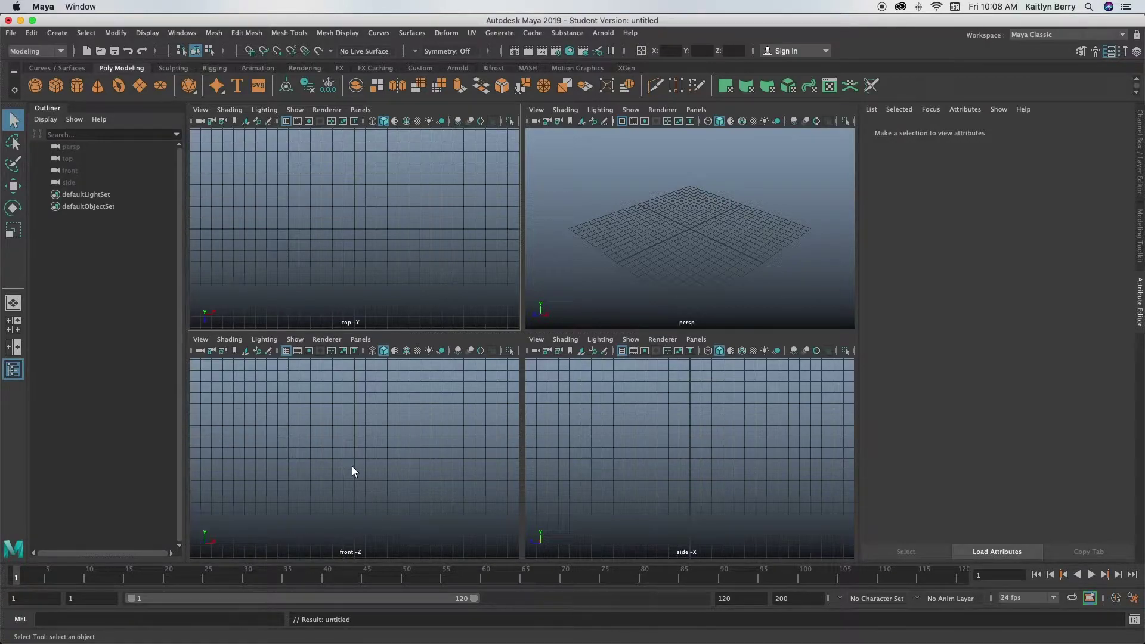
key("space")
left_click(200, 110)
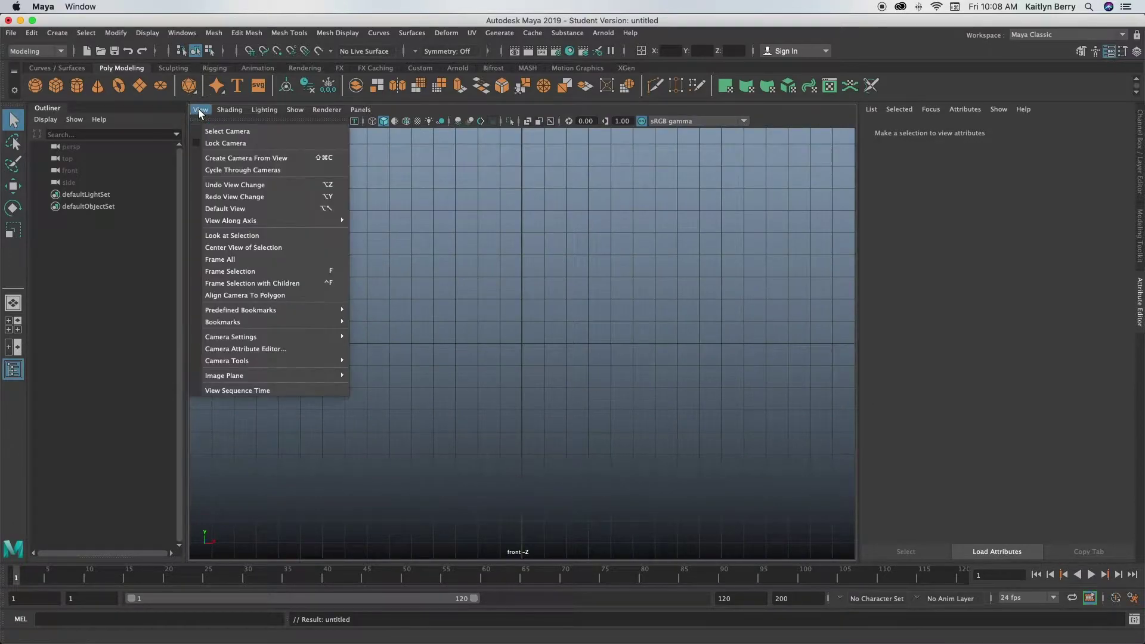
mouse_move(336, 376)
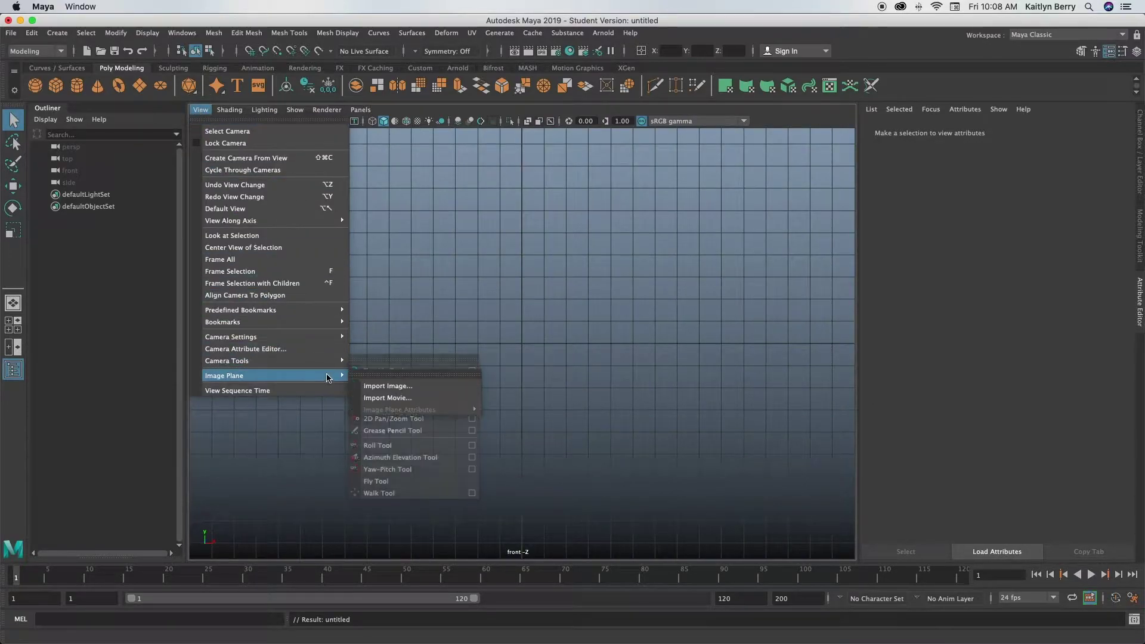
left_click(376, 386)
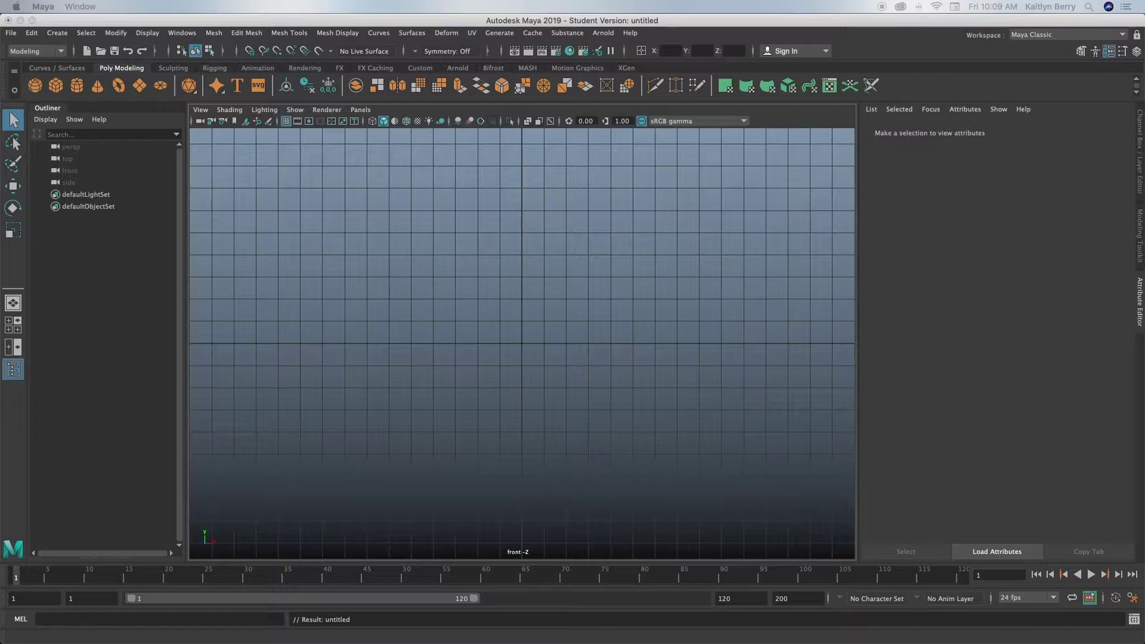
left_click_drag(306, 225, 343, 133)
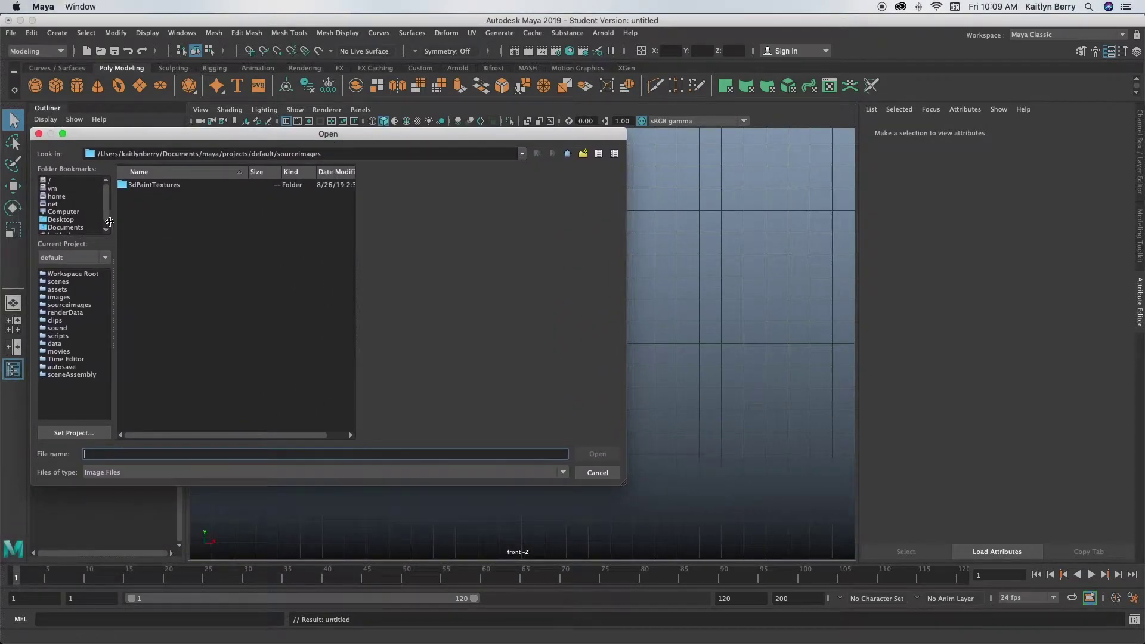
left_click(76, 221)
double_click(179, 185)
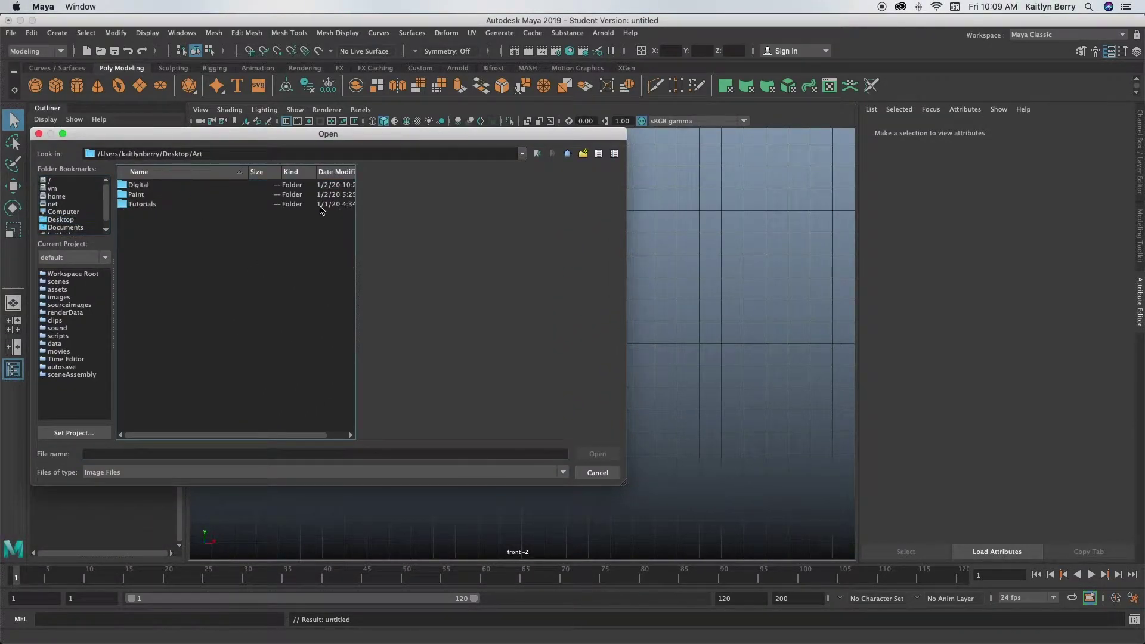
double_click(219, 204)
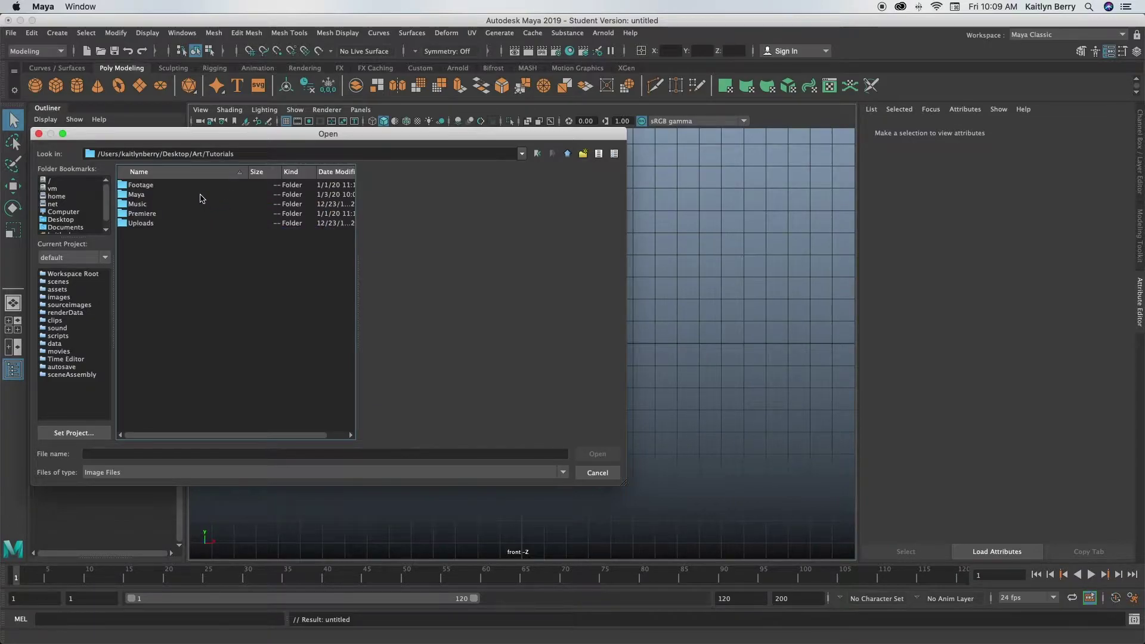
double_click(201, 196)
double_click(188, 186)
double_click(178, 204)
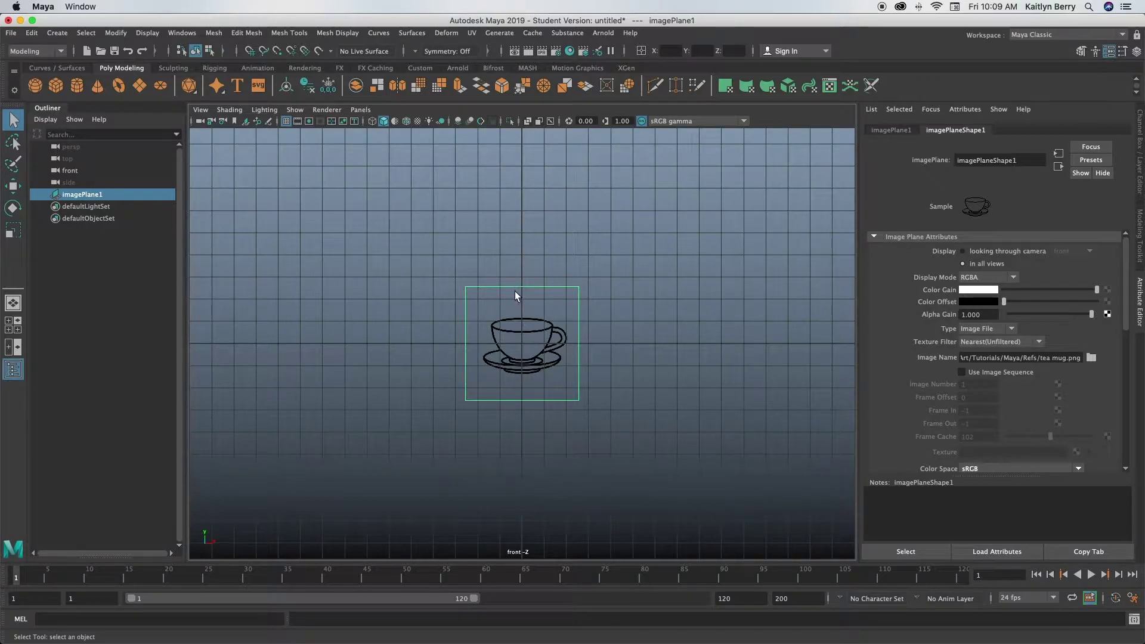
Step: Enlarge the reference image uniformly and raise it to about Y 1.6 so the drawn cup's base sits near the horizontal grid axis
key("r")
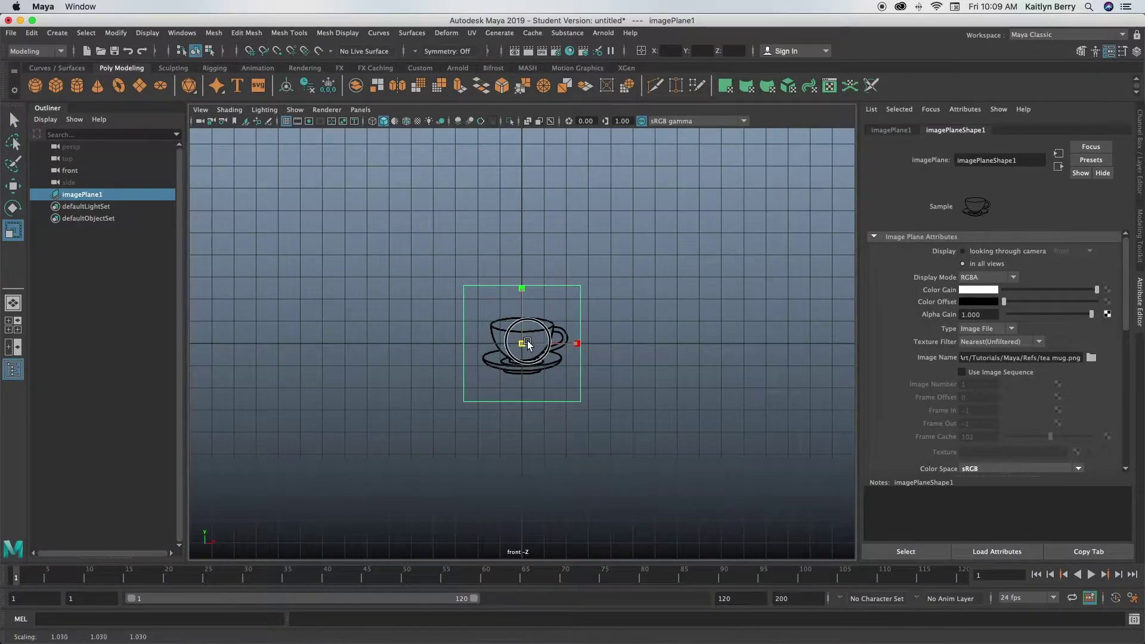
left_click_drag(527, 341, 568, 322)
key("w")
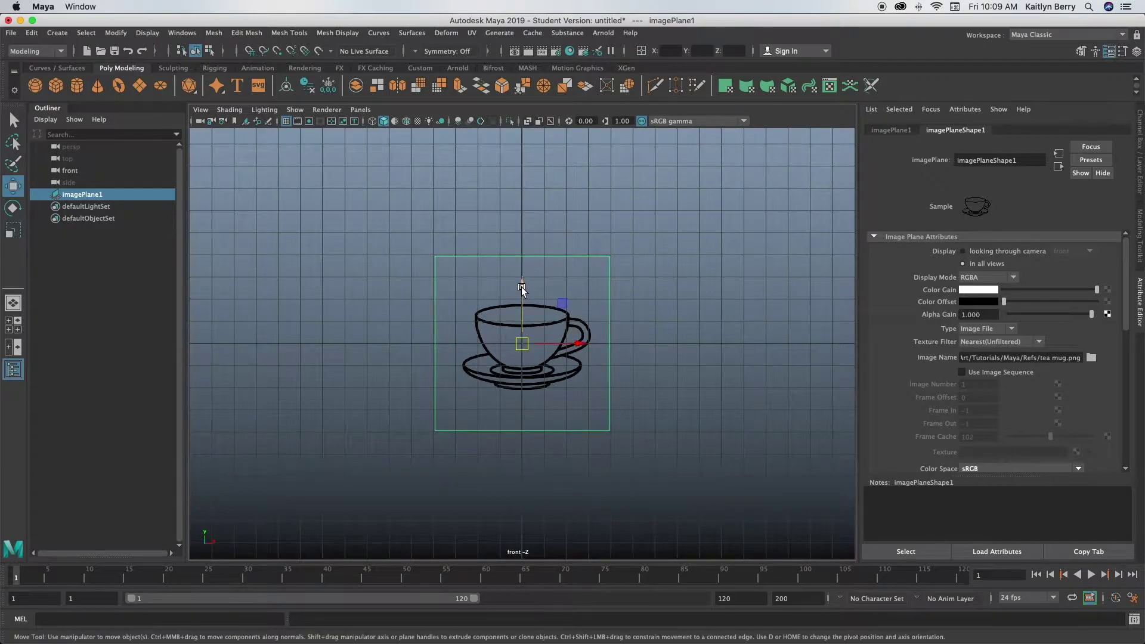
left_click_drag(514, 287, 518, 258)
key("r")
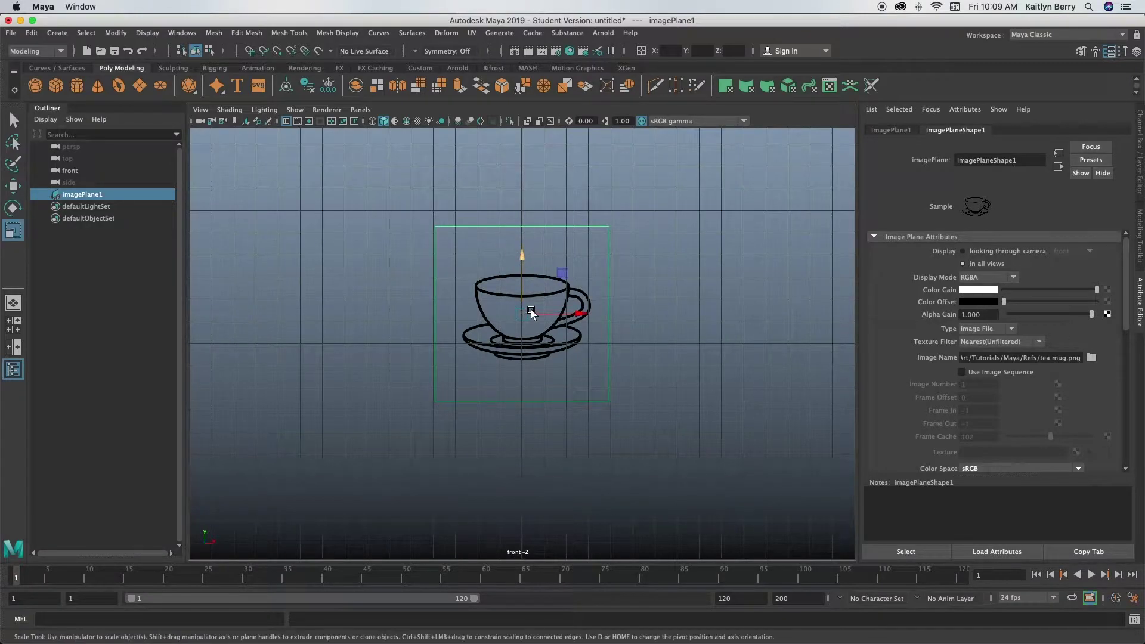
left_click_drag(524, 314, 543, 314)
key("w")
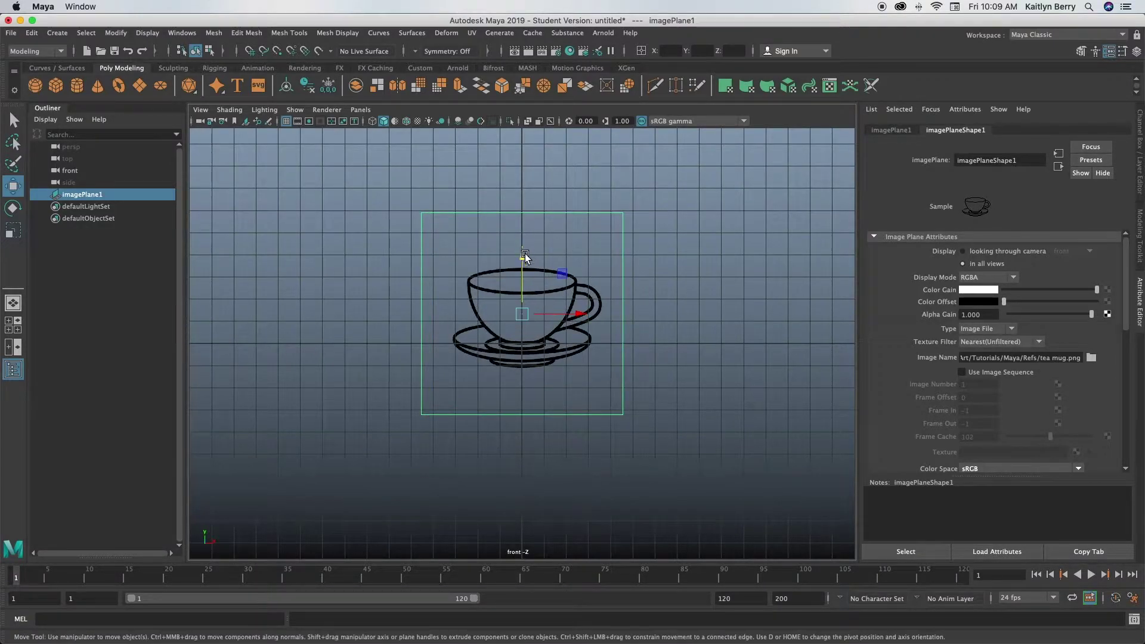
left_click_drag(523, 255, 523, 248)
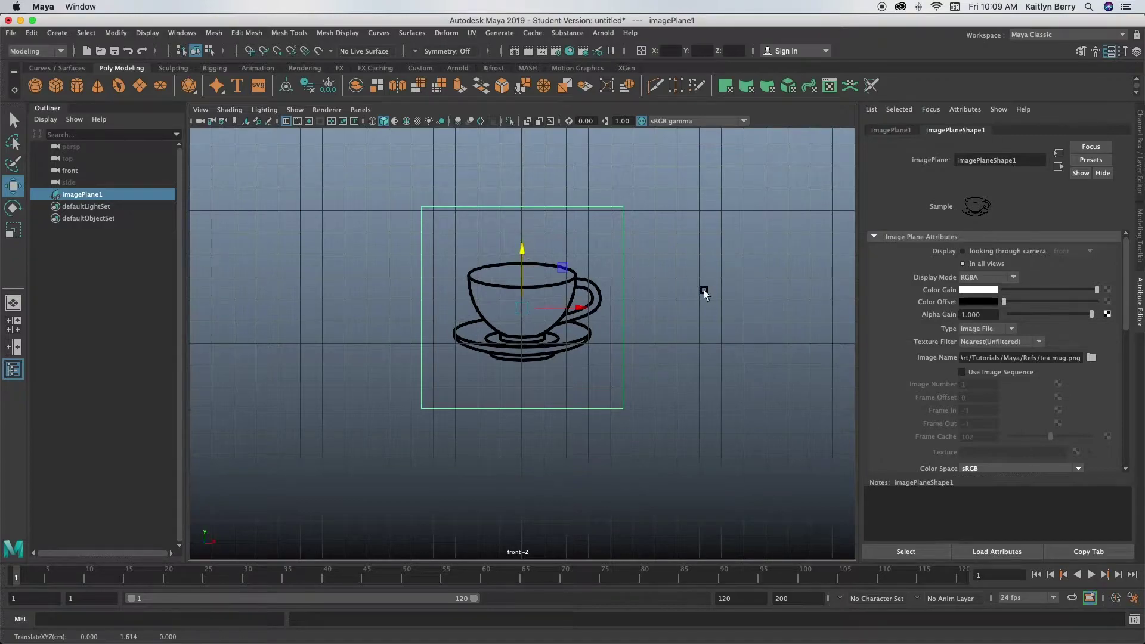
Step: Set the image plane to display only when looking through the front camera, and deselect it
left_click(961, 252)
key("space")
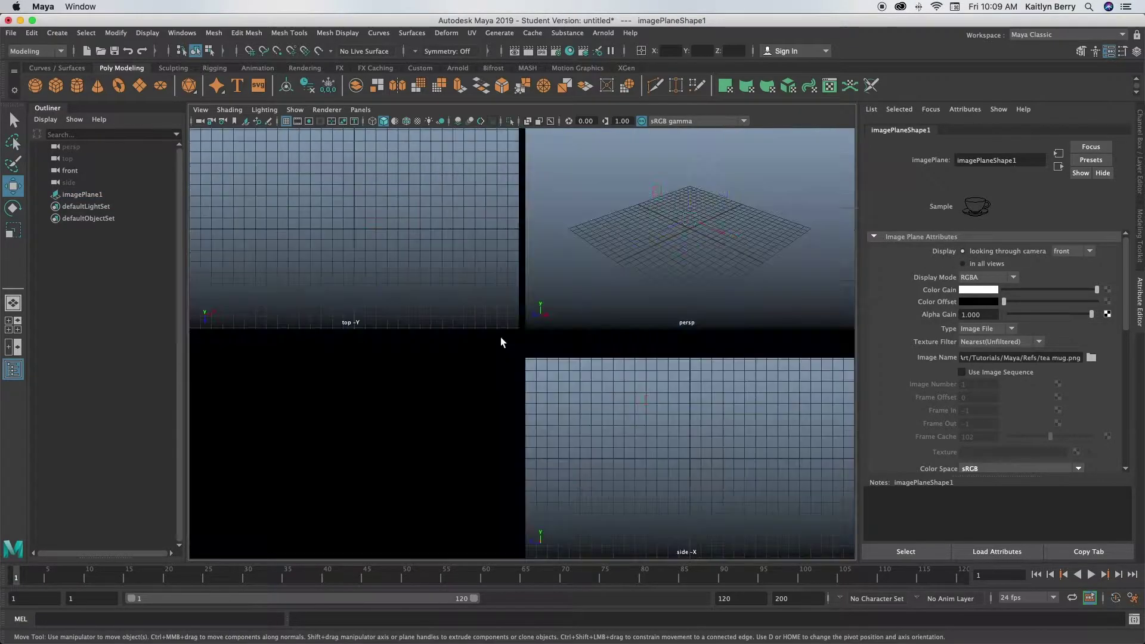
key("space")
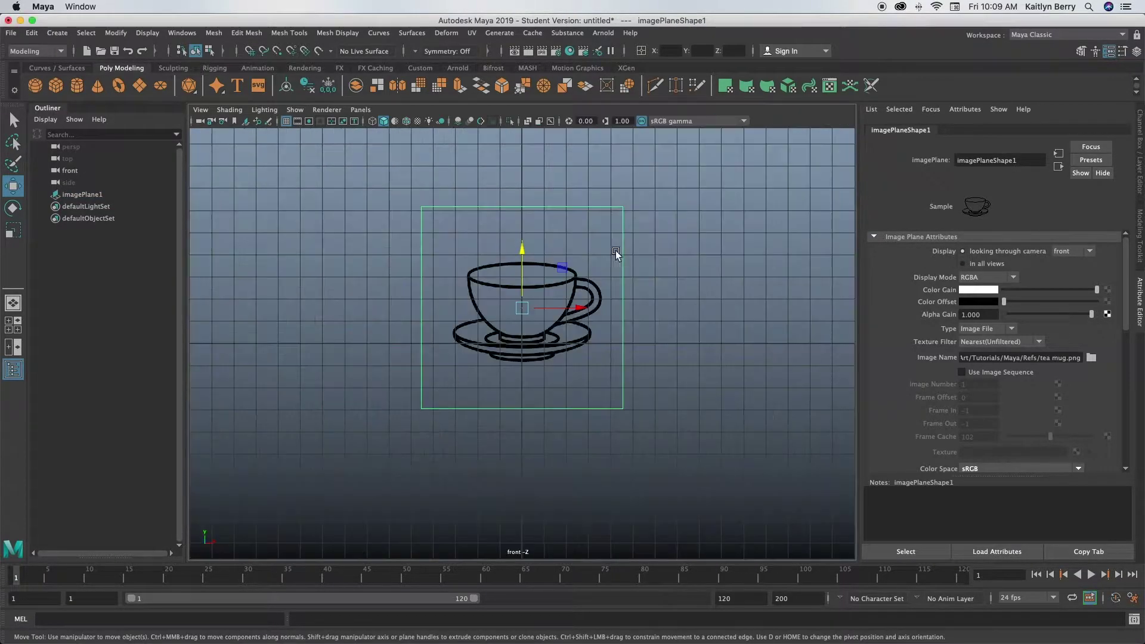
left_click(540, 292)
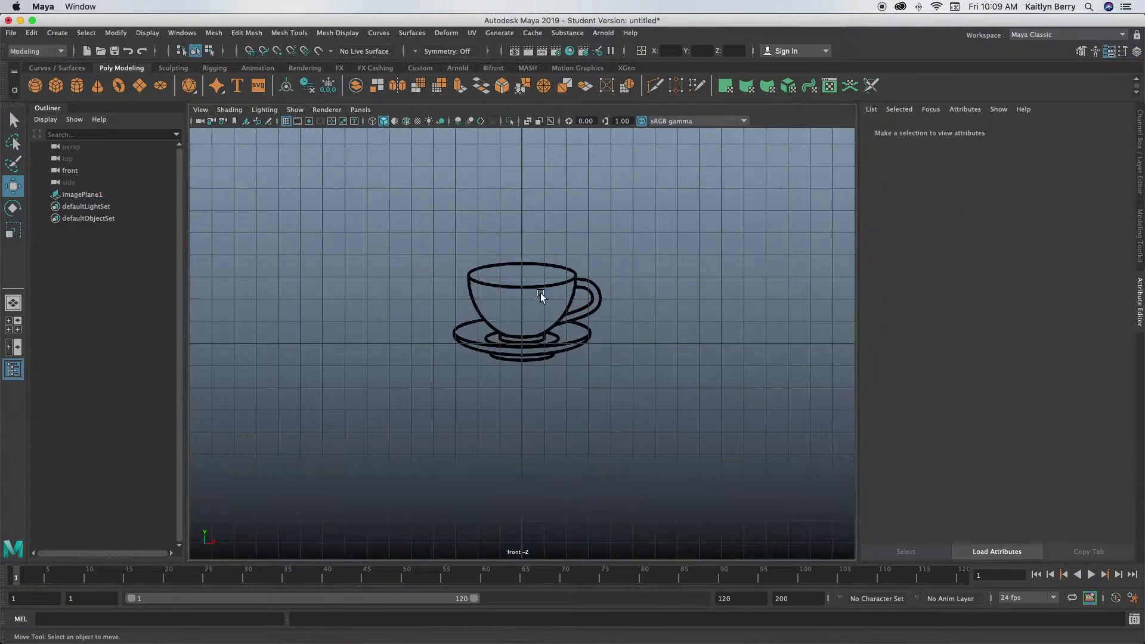
Step: Create a polygon cylinder at the origin and set its Y position to 1
left_click(76, 86)
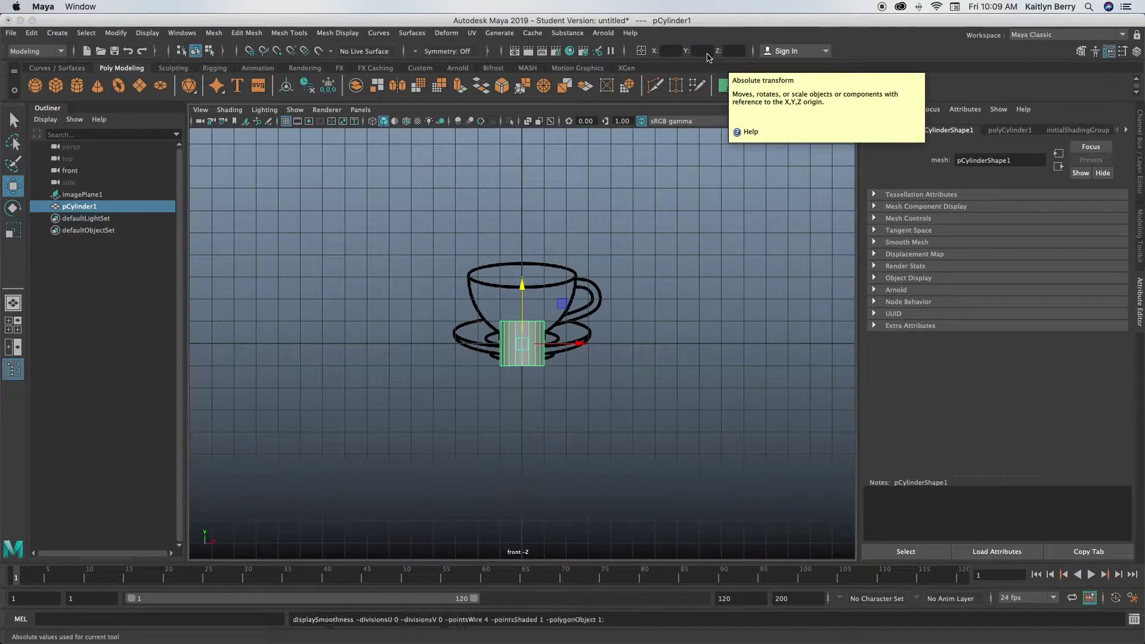
left_click(708, 55)
type("1")
key("Return")
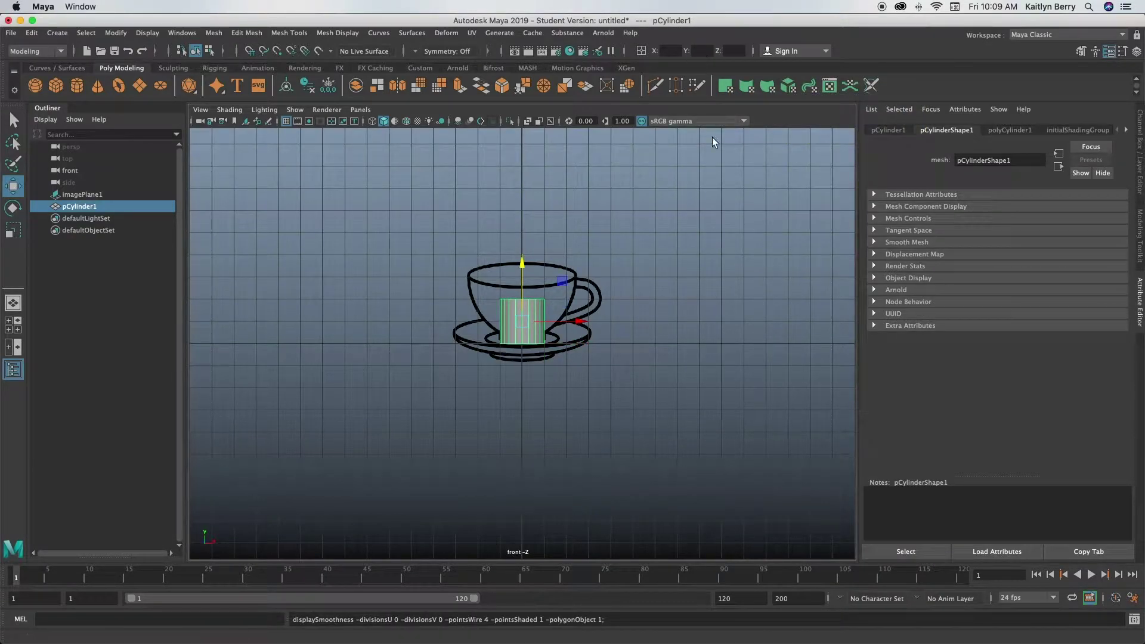
Step: Raise the cylinder's top vertices to about Y 3.6, level with the rim of the reference cup
right_click_drag(484, 280, 462, 274)
left_click_drag(599, 327, 492, 289)
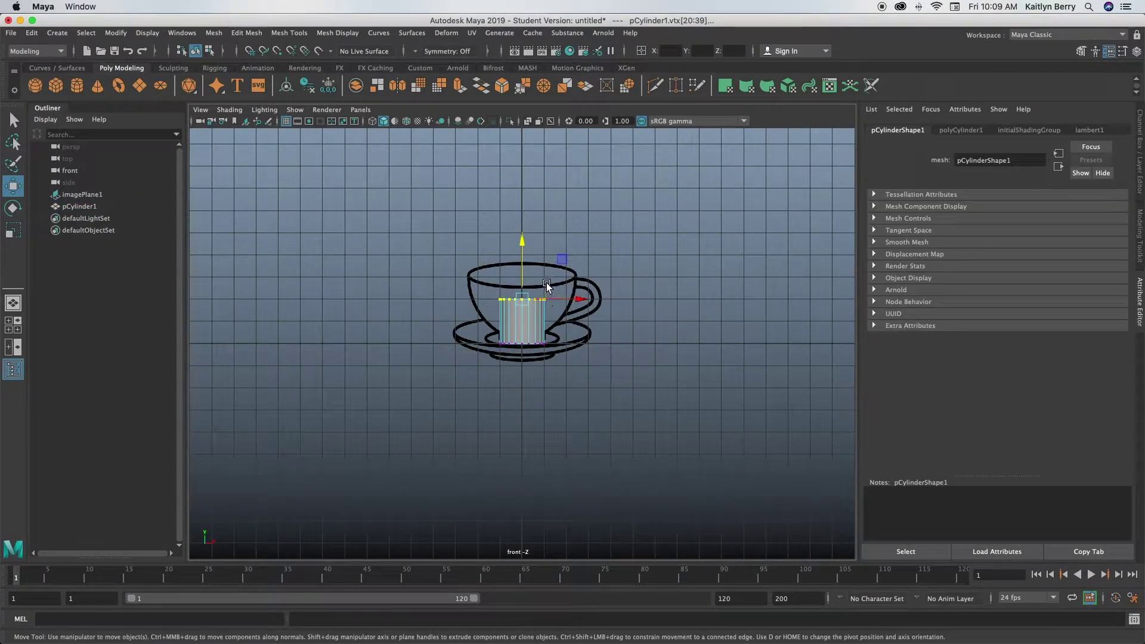
left_click_drag(522, 243, 522, 206)
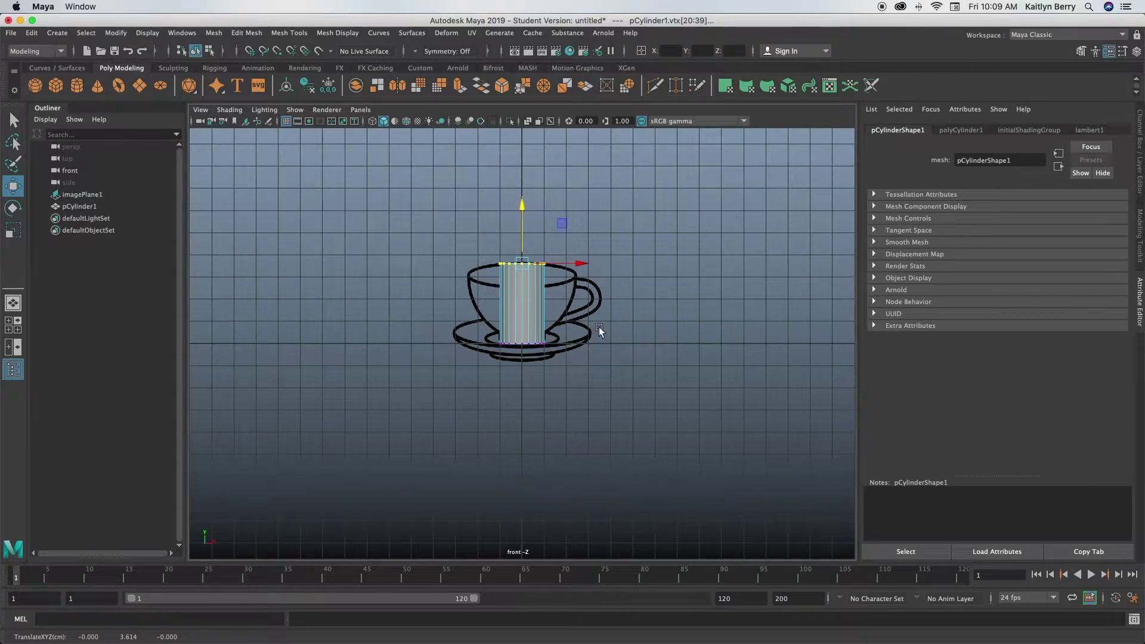
Step: Insert three evenly spaced horizontal edge loops around the cylinder with the Multi-Cut tool
right_click_drag(499, 322, 726, 300, "alt")
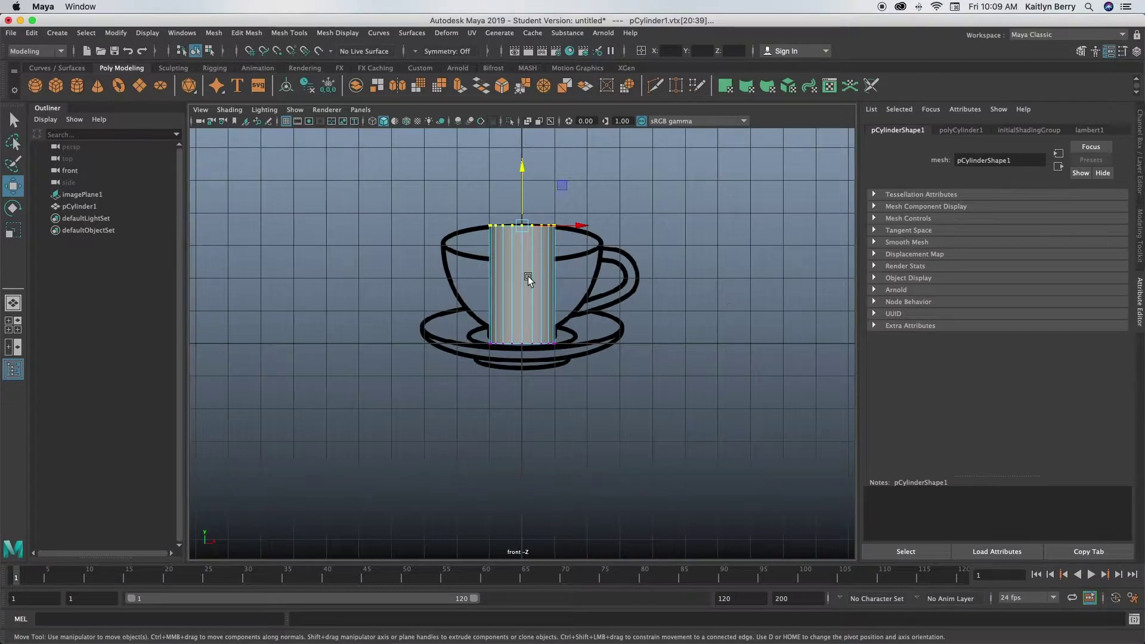
right_click_drag(525, 273, 475, 272)
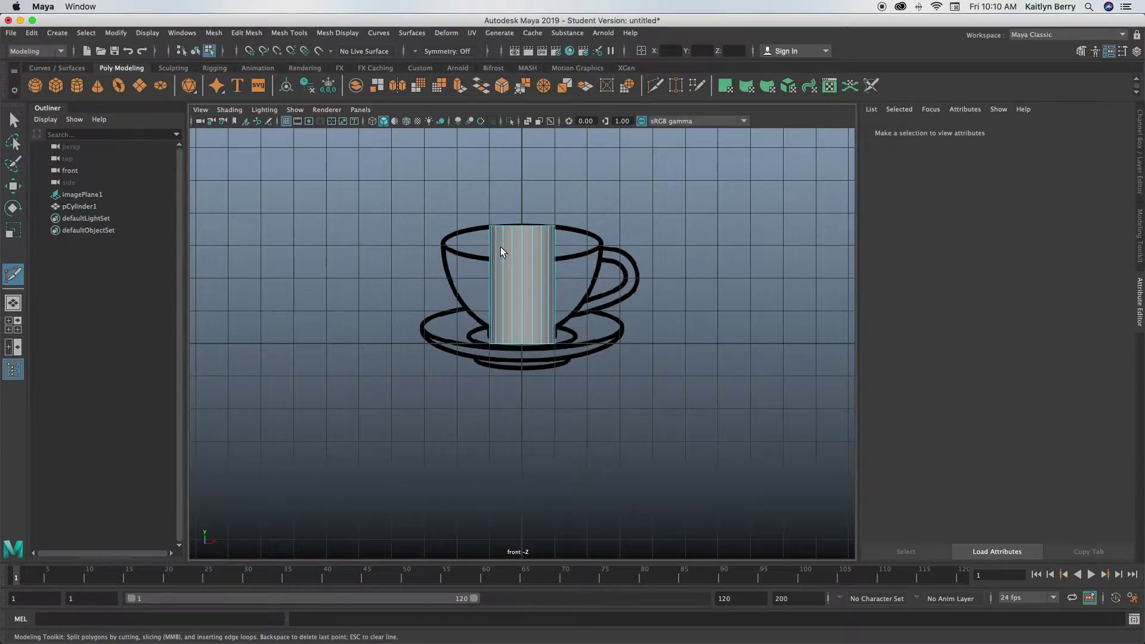
left_click(656, 87)
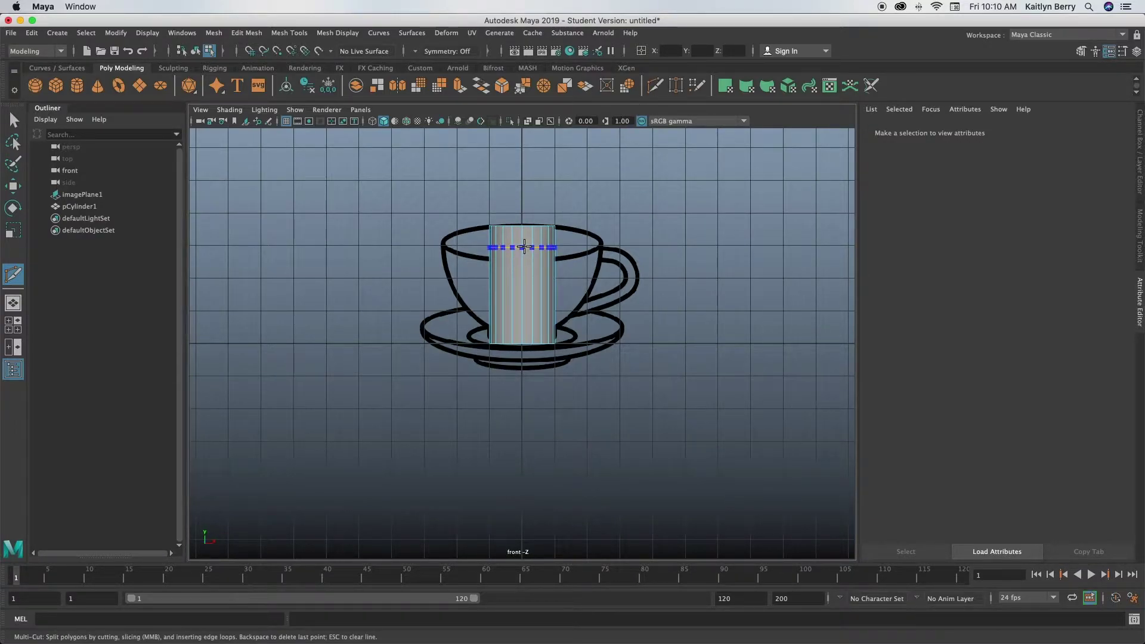
middle_click(528, 285, "ctrl")
middle_click(527, 259, "ctrl")
middle_click(527, 321, "ctrl")
key("q")
Step: Scale the cylinder's vertex rows outward horizontally, working from the lowest edge loop up to the rim, to match the reference cup's profile
right_click_drag(526, 244, 460, 248)
left_click_drag(455, 208, 593, 319)
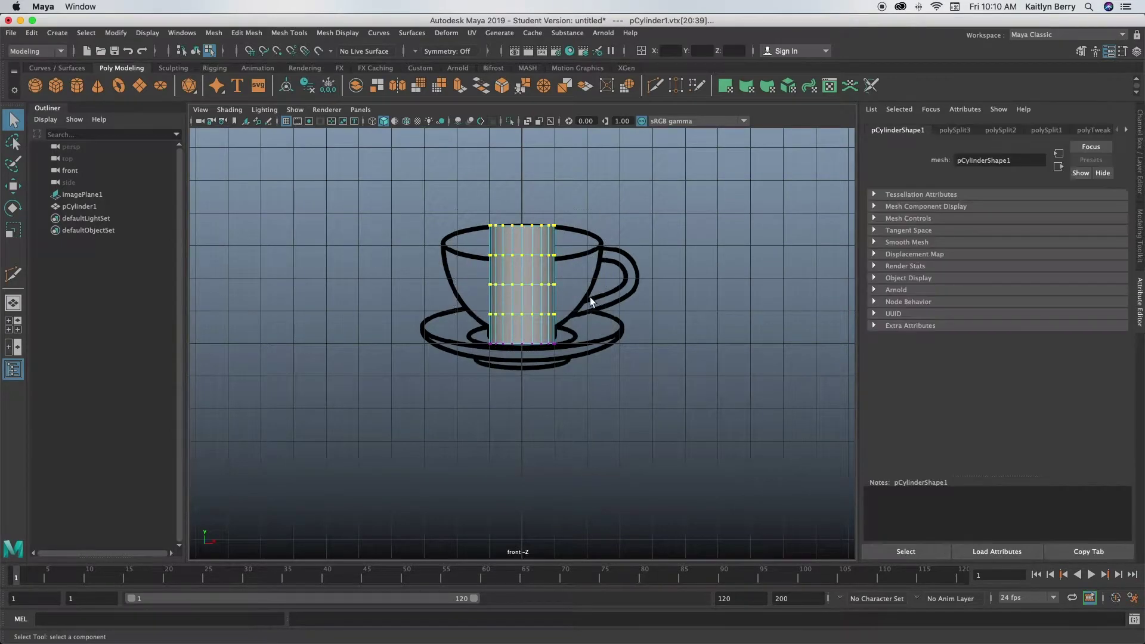
key("r")
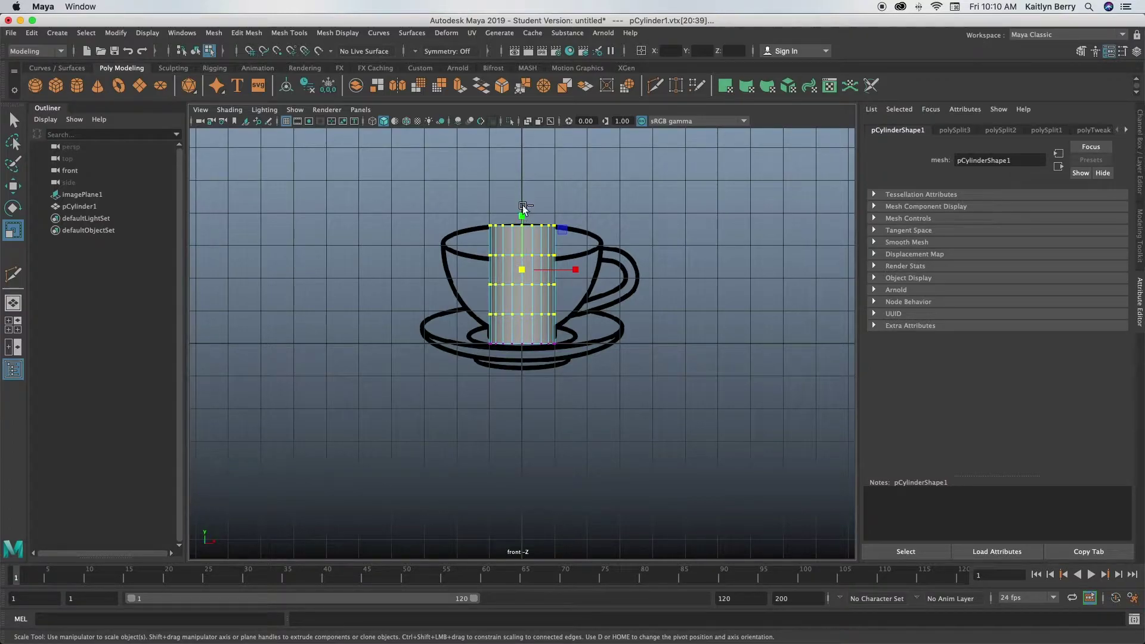
left_click_drag(523, 218, 509, 143, "ctrl")
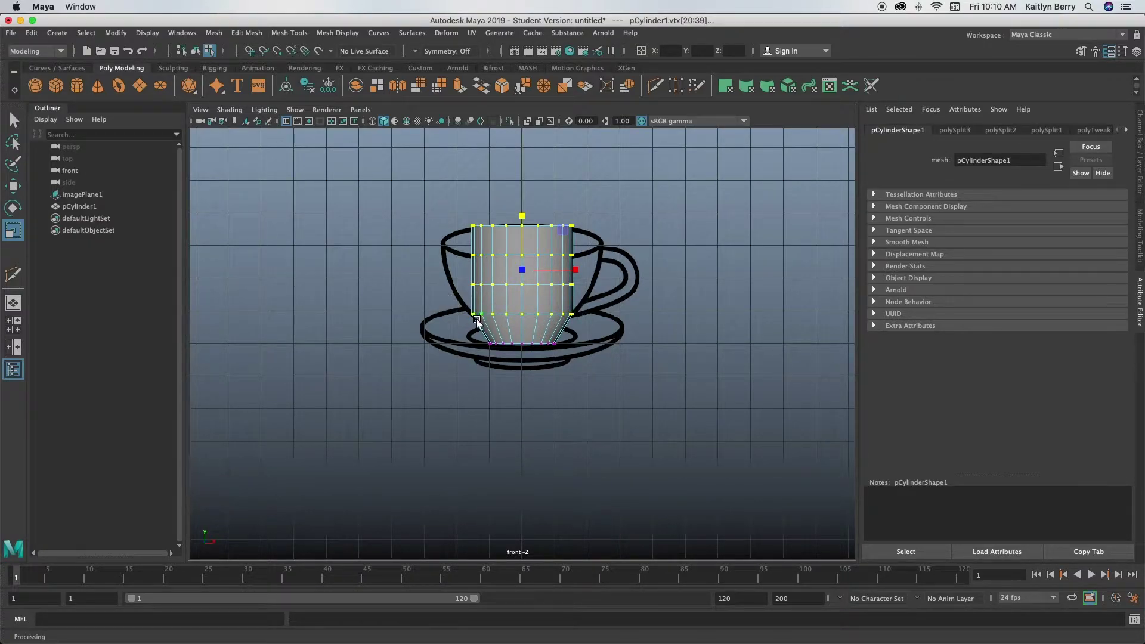
left_click_drag(440, 209, 619, 298)
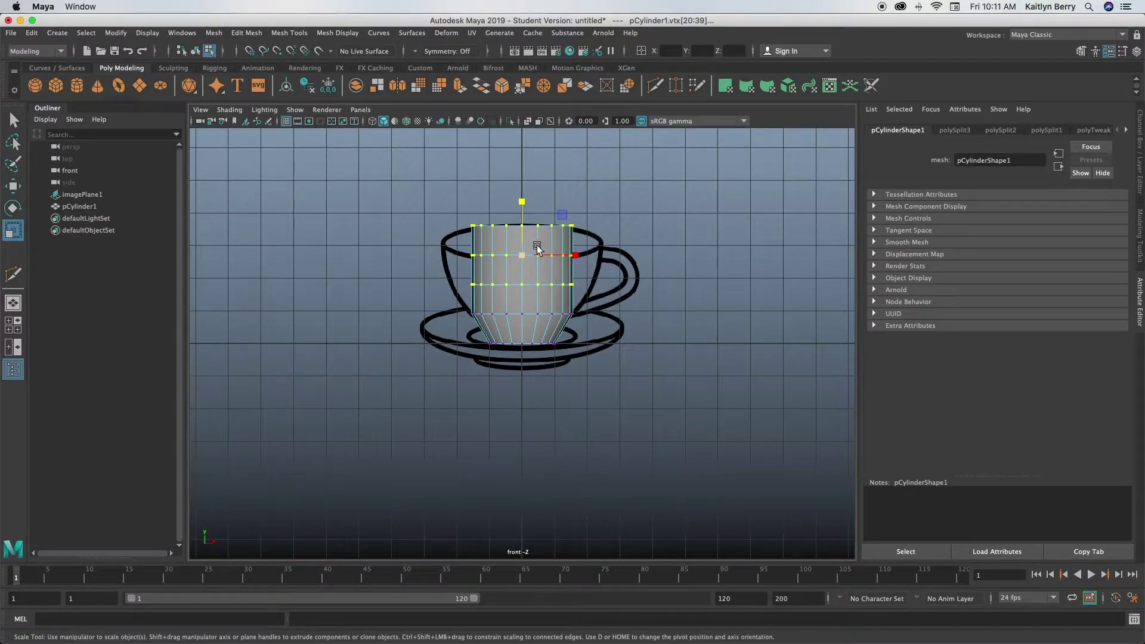
left_click_drag(523, 201, 520, 182, "alt")
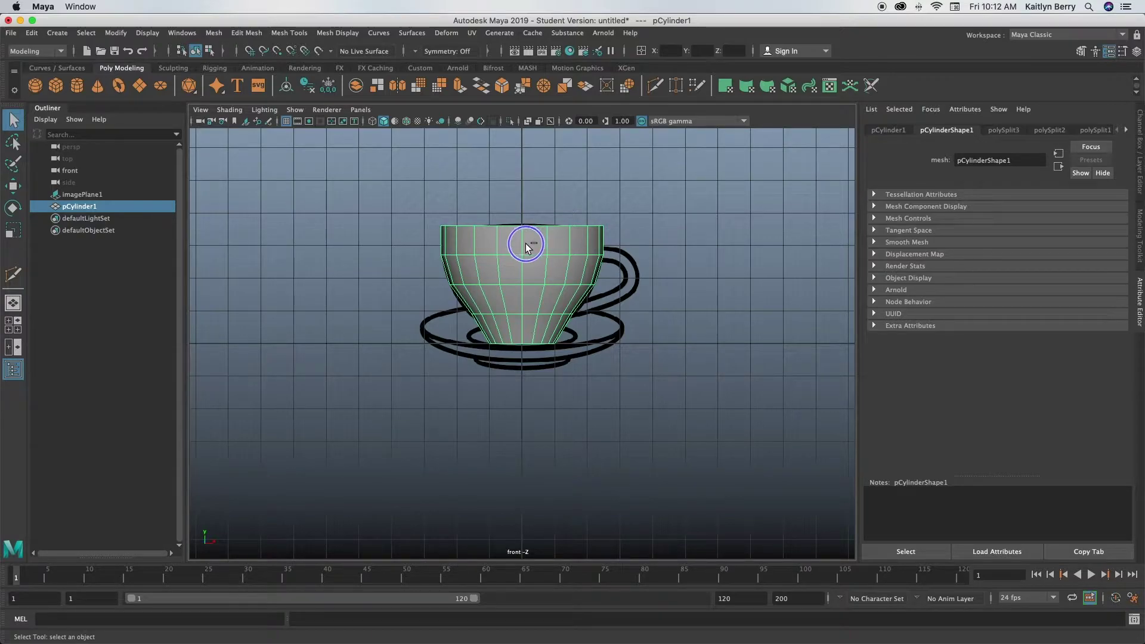
Step: Insert two horizontal edge loops around the cup body with Multi-Cut at the heights where the reference handle joins, and show all four views
right_click_drag(539, 247, 477, 251, "shift")
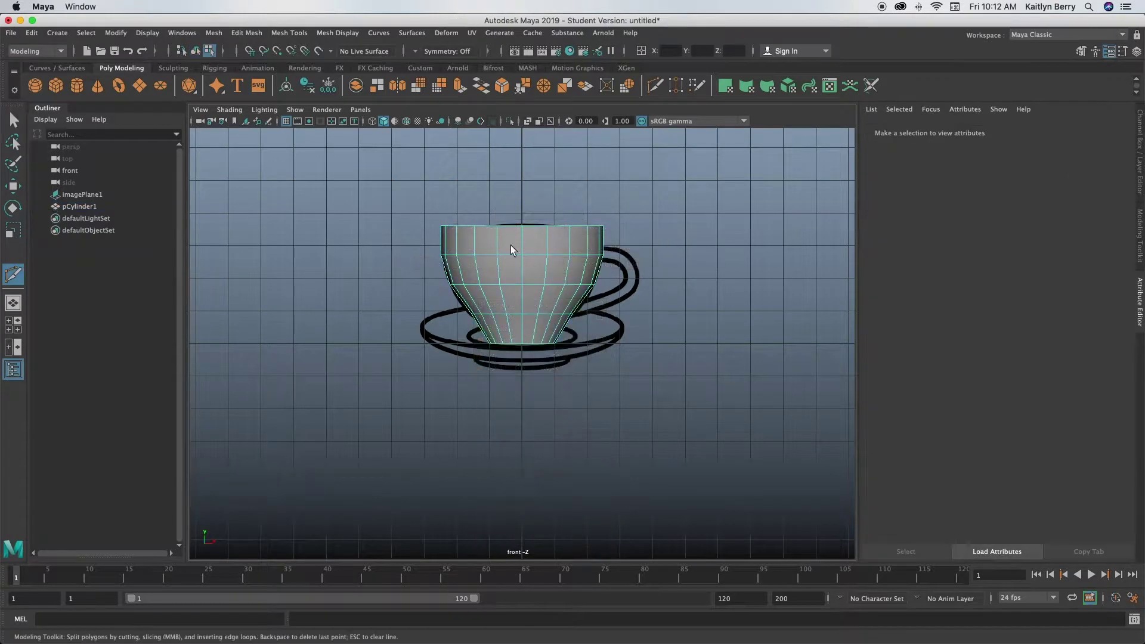
left_click(602, 249, "ctrl")
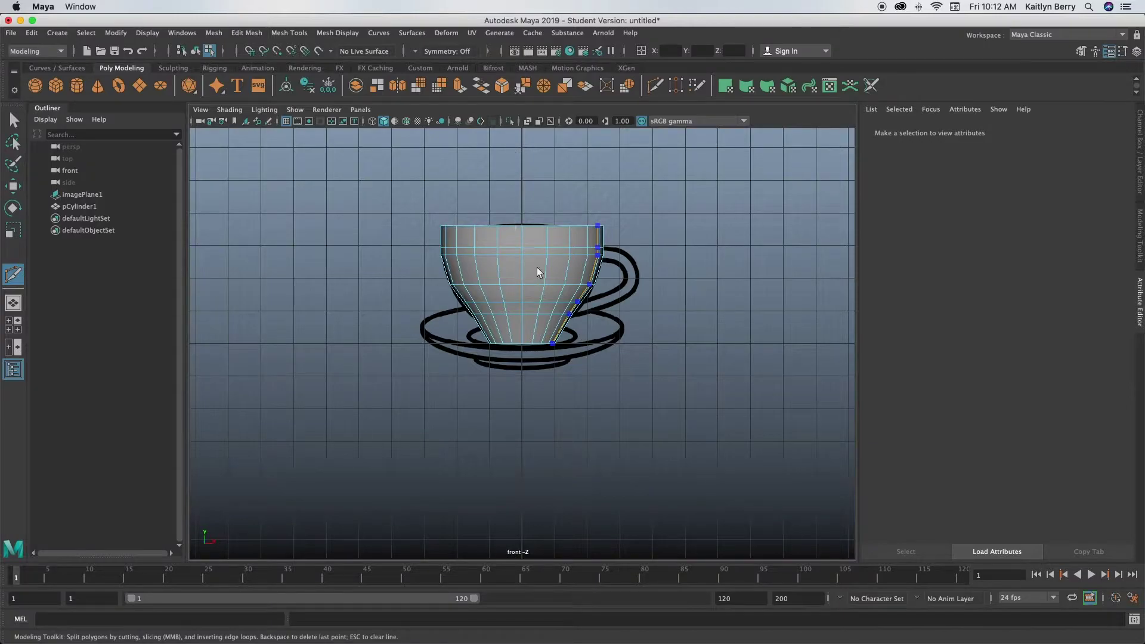
key("space")
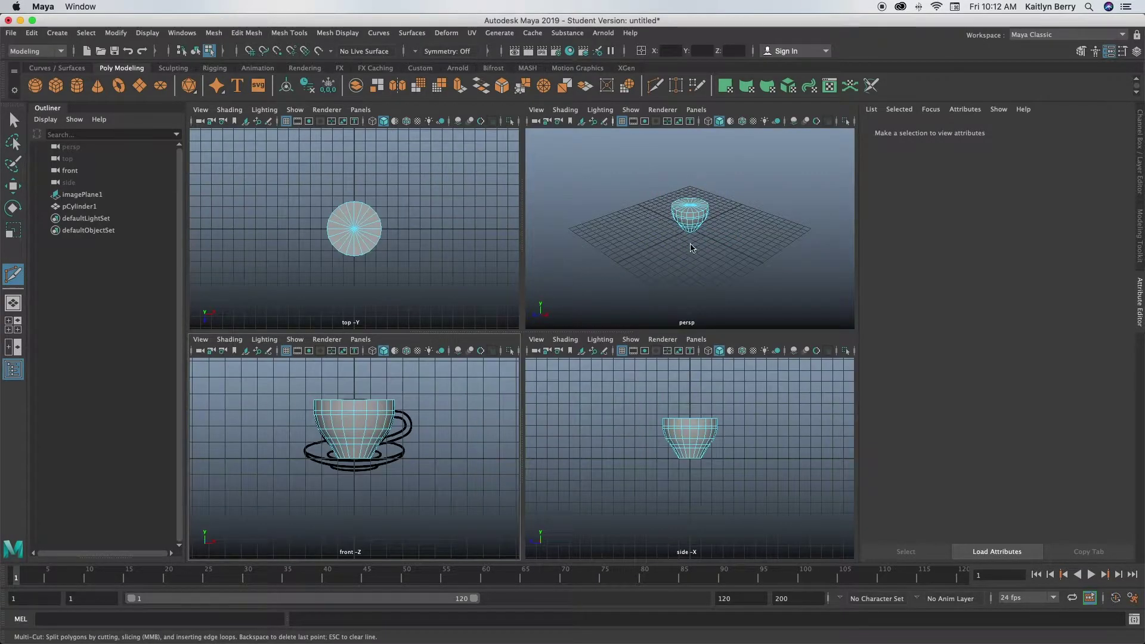
Step: Delete the faces of the cylinder's top cap in the perspective view to open the cup
key("space")
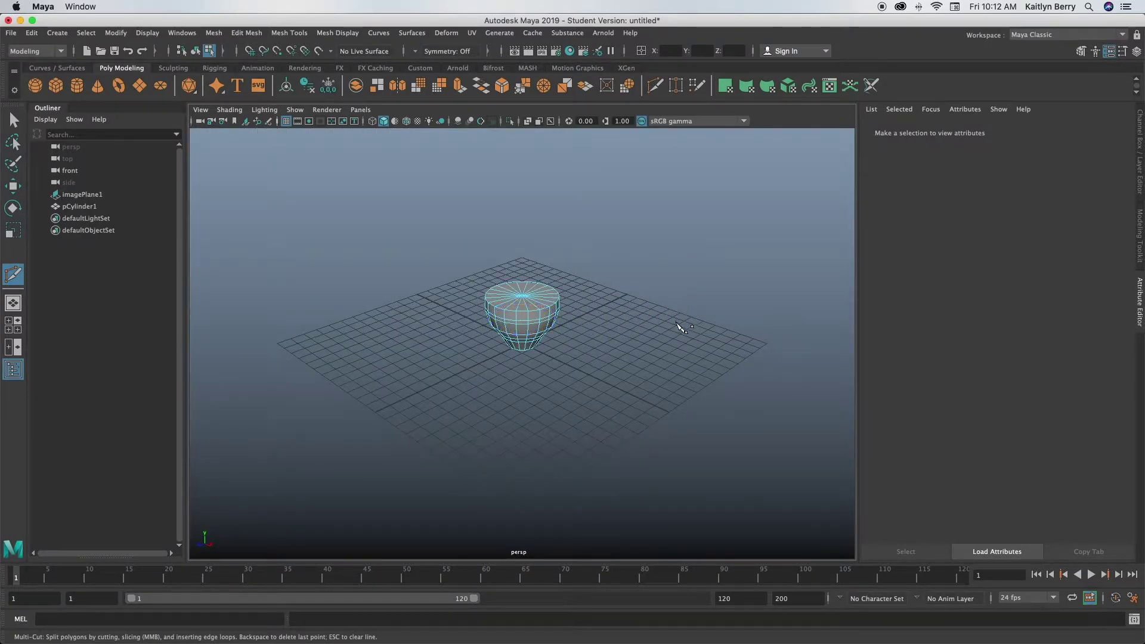
left_click_drag(466, 351, 650, 312, "alt")
key("q")
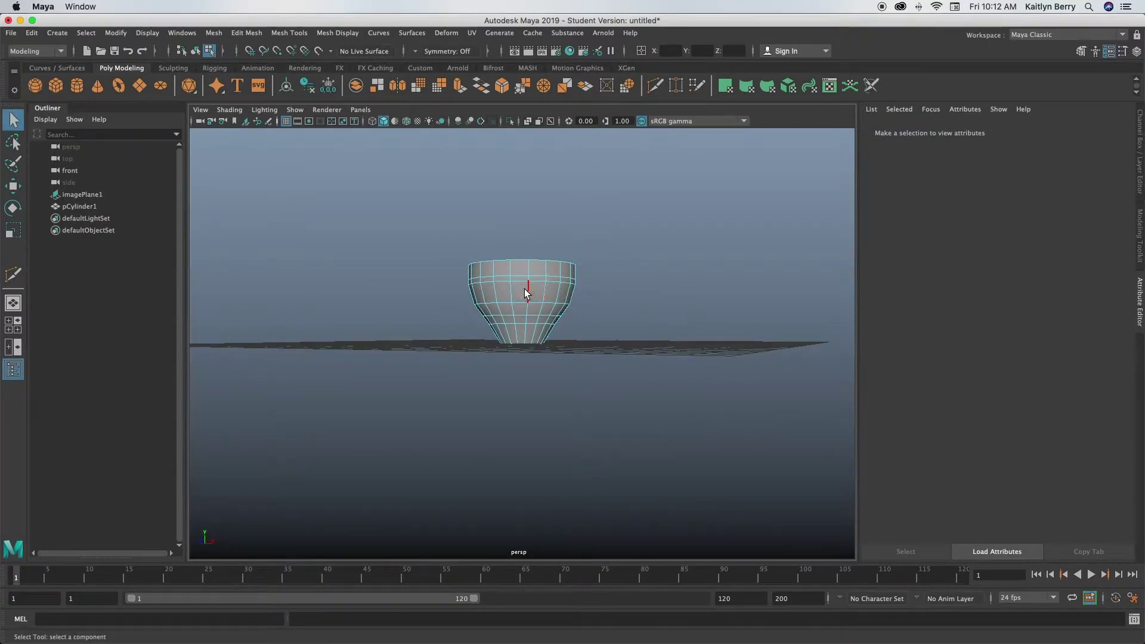
left_click_drag(524, 289, 506, 244, "alt")
right_click_drag(506, 245, 534, 247)
mouse_move(531, 231)
left_mouse_down()
mouse_move(465, 256)
mouse_move(589, 245)
left_mouse_up()
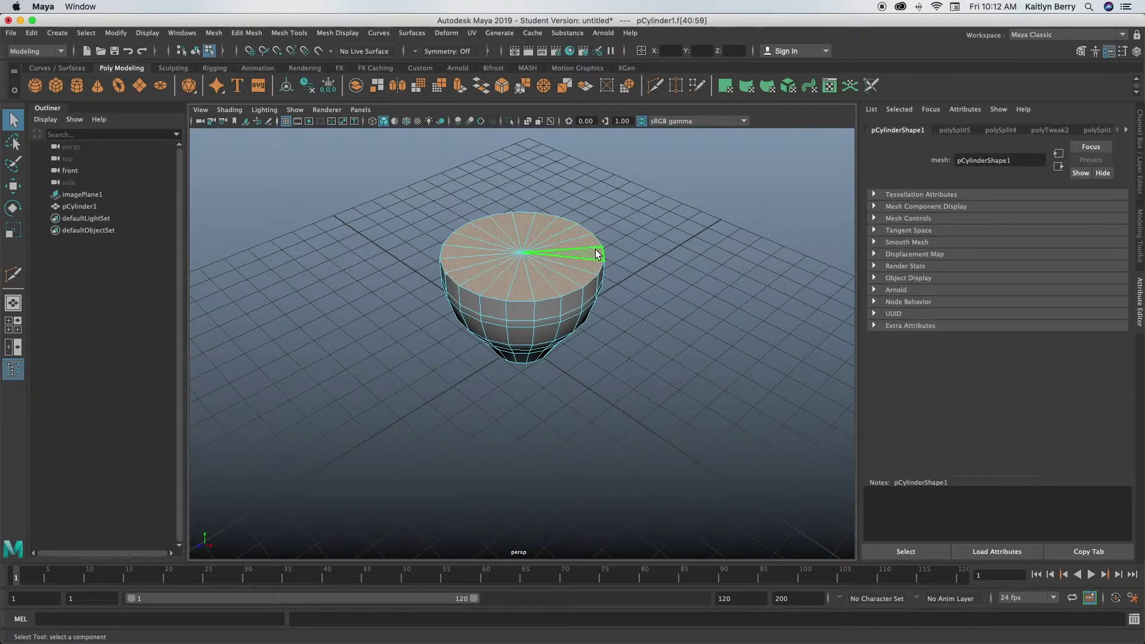
key("Delete")
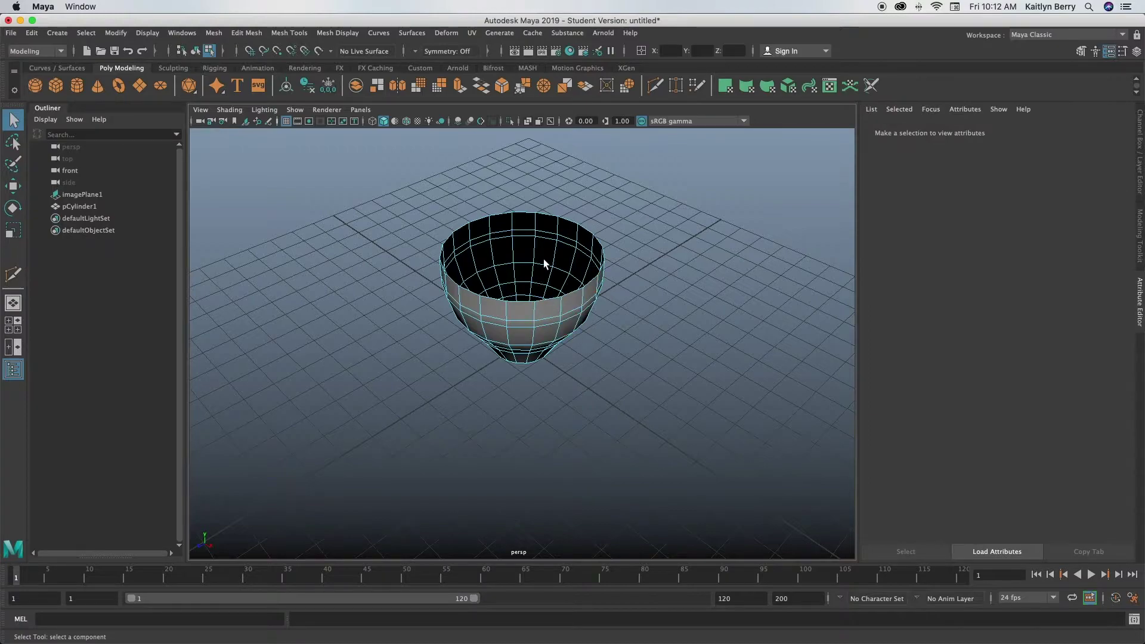
Step: Extrude the whole cup mesh with a thickness to give its walls depth
right_click_drag(556, 280, 587, 270)
key("ctrl+e")
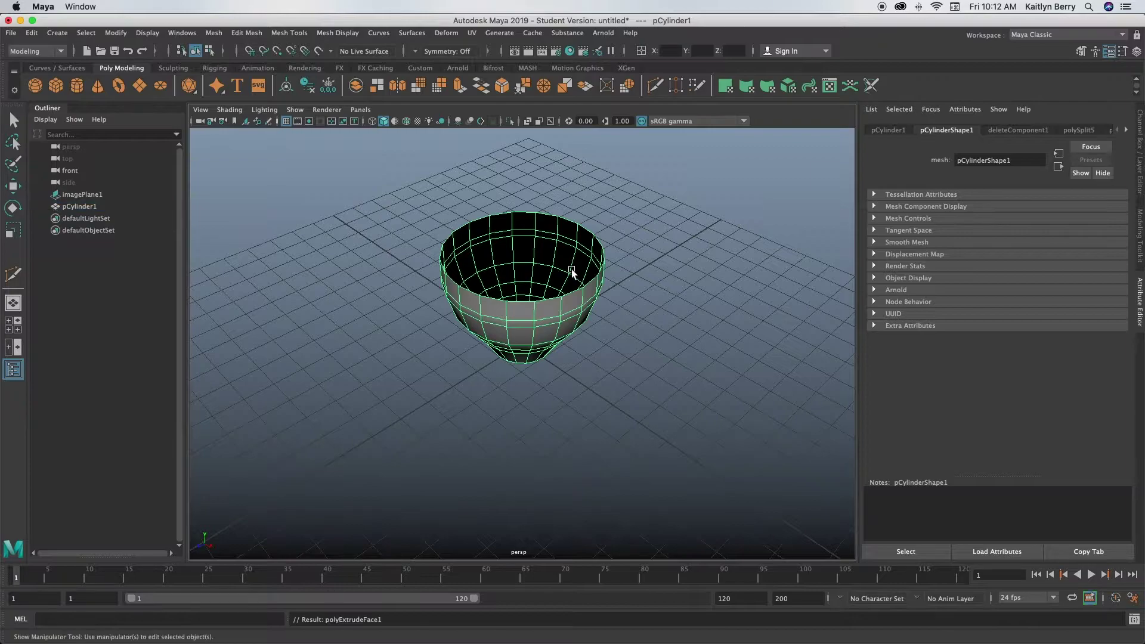
mouse_move(318, 248)
left_mouse_down()
mouse_move(307, 248)
mouse_move(331, 249)
left_mouse_up()
left_click(462, 369)
left_click_drag(500, 327, 501, 351, "alt")
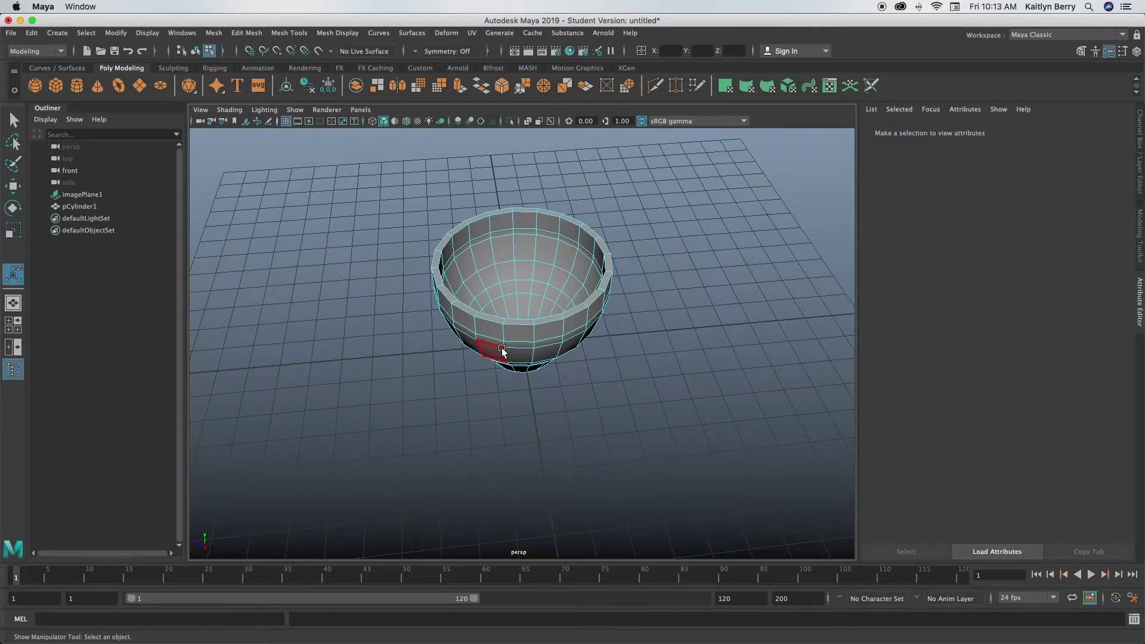
Step: Bevel the inner and outer edge loops of the cup's rim with 2 segments and a fraction of 0.3
left_click_drag(521, 379, 540, 388, "alt")
scroll(539, 376, "up", 3)
key("q")
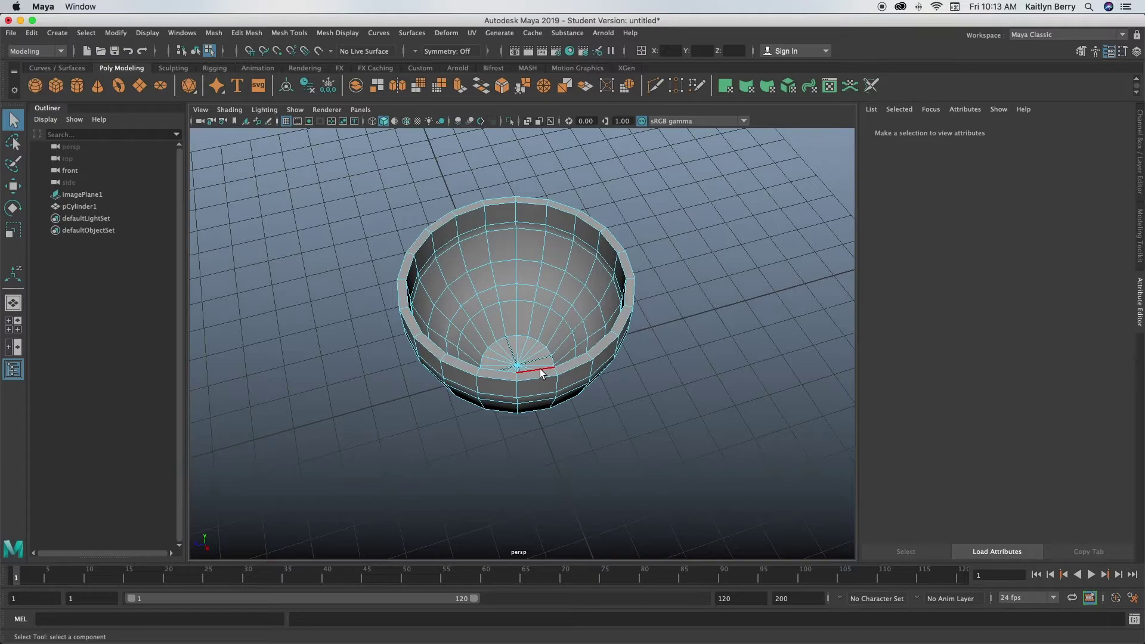
right_click_drag(542, 372, 545, 269)
double_click(554, 368)
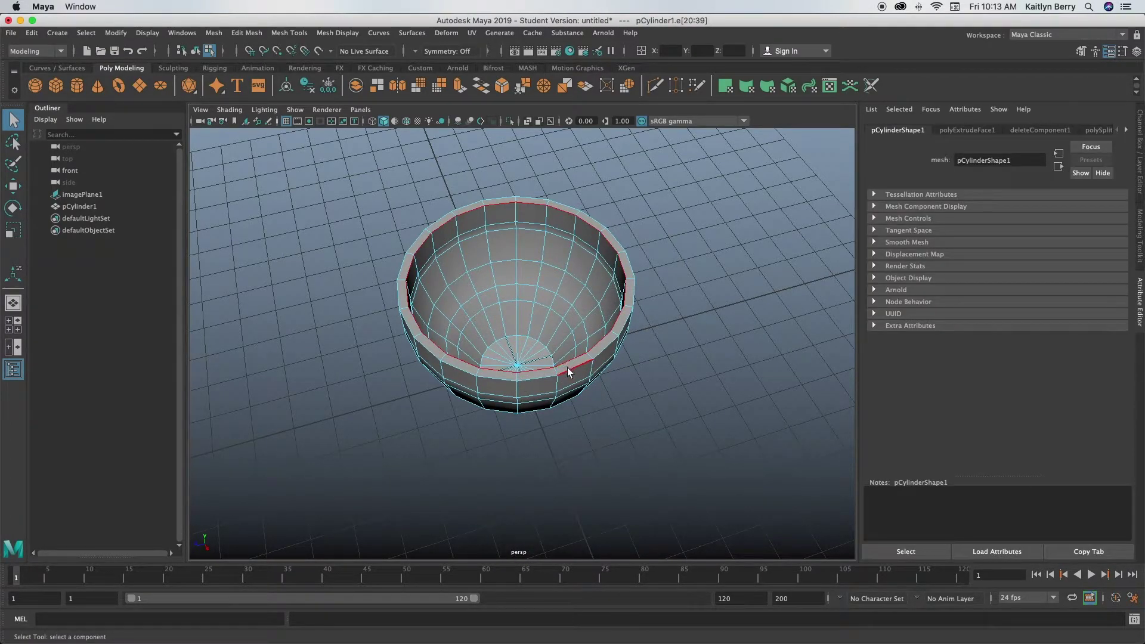
double_click(570, 370, "shift")
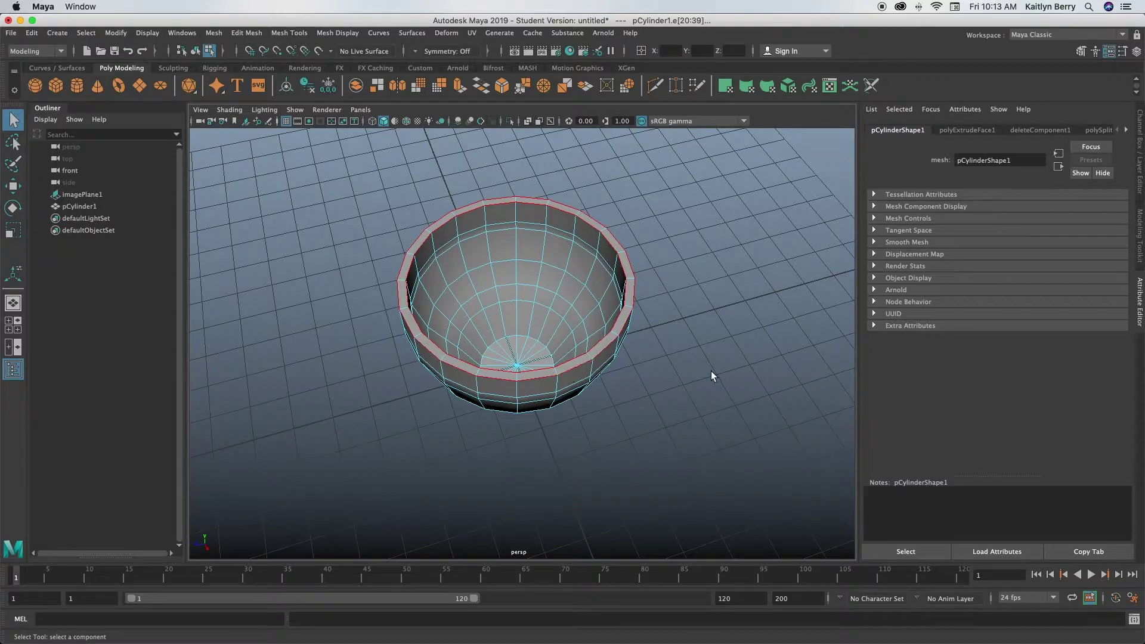
key("ctrl+b")
left_click(361, 257)
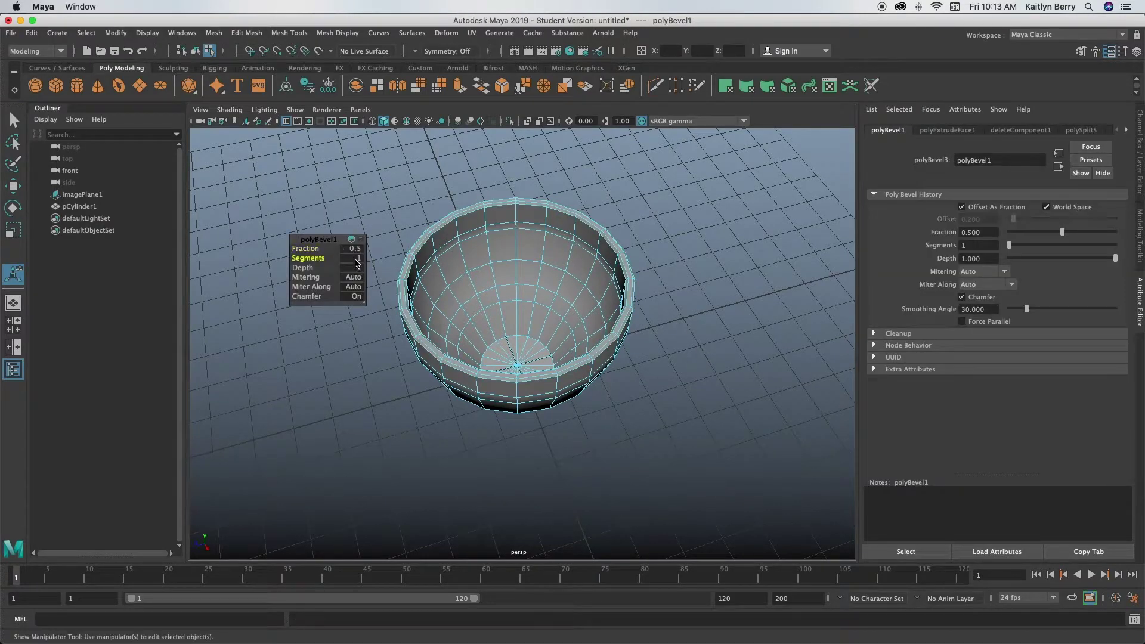
type("2")
key("Return")
left_click_drag(303, 249, 295, 249)
left_click_drag(645, 481, 560, 368, "alt")
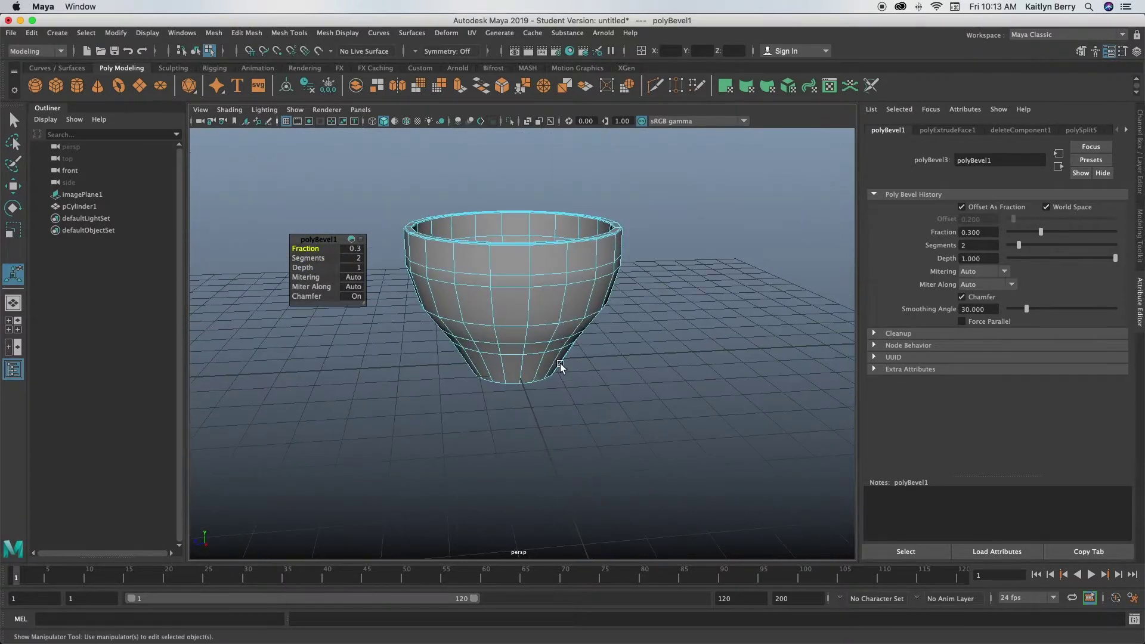
scroll(560, 368, "up", 3)
left_click(668, 320)
Step: Preview the cup with smoothing, then return it to the unsmoothed display and view it from the side
left_click_drag(612, 306, 570, 325, "alt")
key("3")
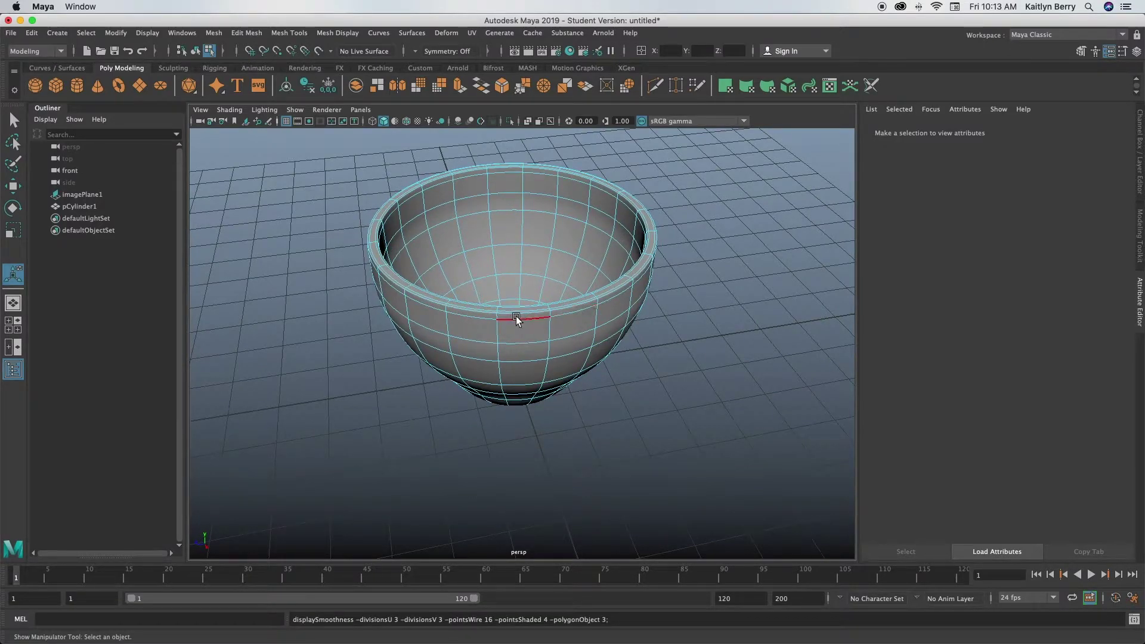
key("1")
left_click_drag(539, 456, 608, 453, "alt")
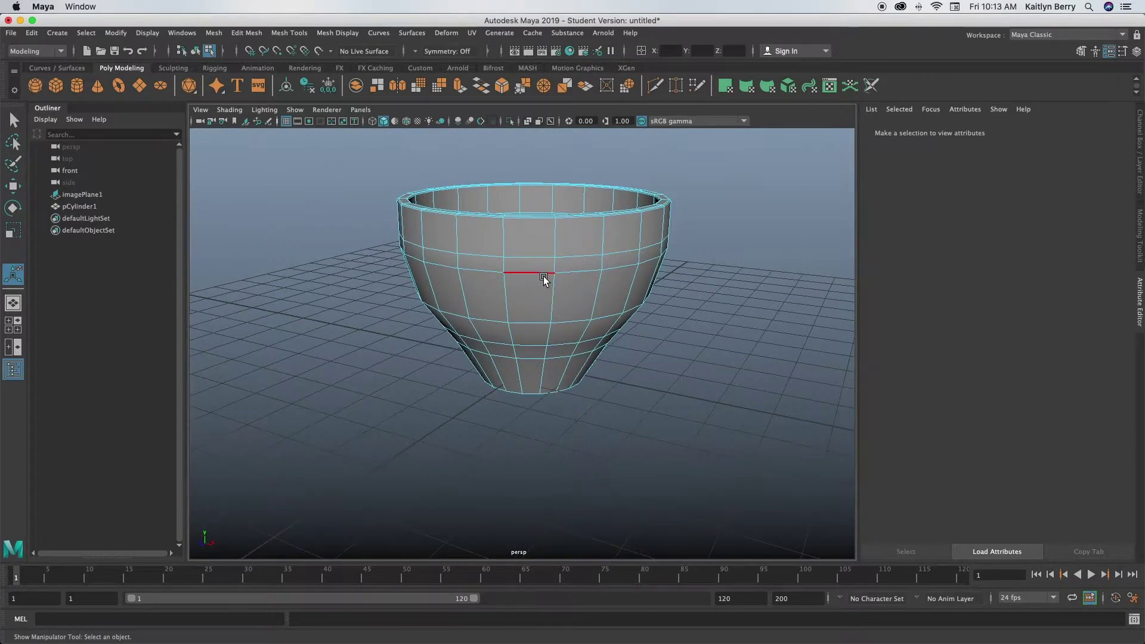
Step: Bridge the two outer cup faces where the reference handle joins, using Smooth path + curve, custom direction and 10 divisions
key("space")
key("space")
middle_click_drag(615, 275, 561, 320, "alt")
mouse_move(547, 292)
right_mouse_down()
mouse_move(547, 324)
mouse_move(549, 297)
right_mouse_up()
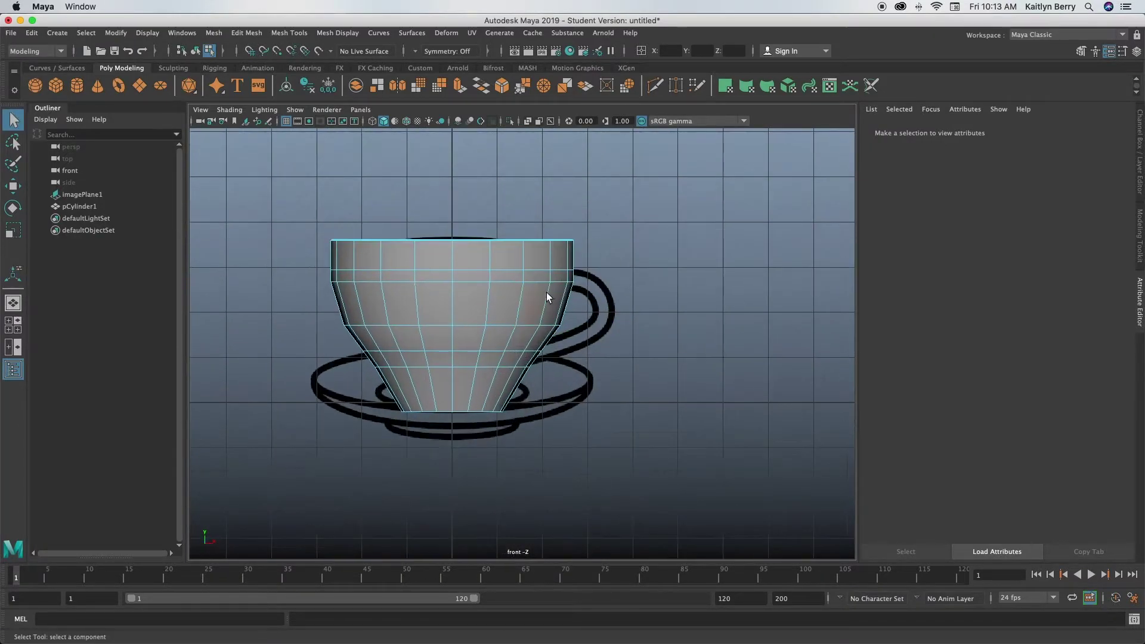
left_click(571, 277)
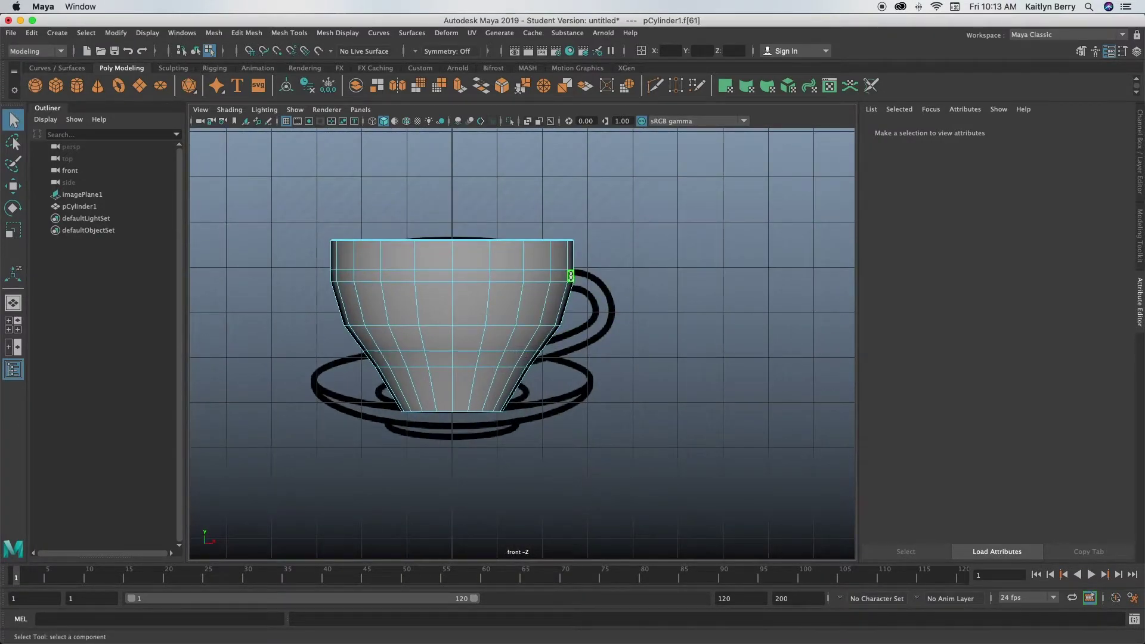
left_click(530, 360, "shift")
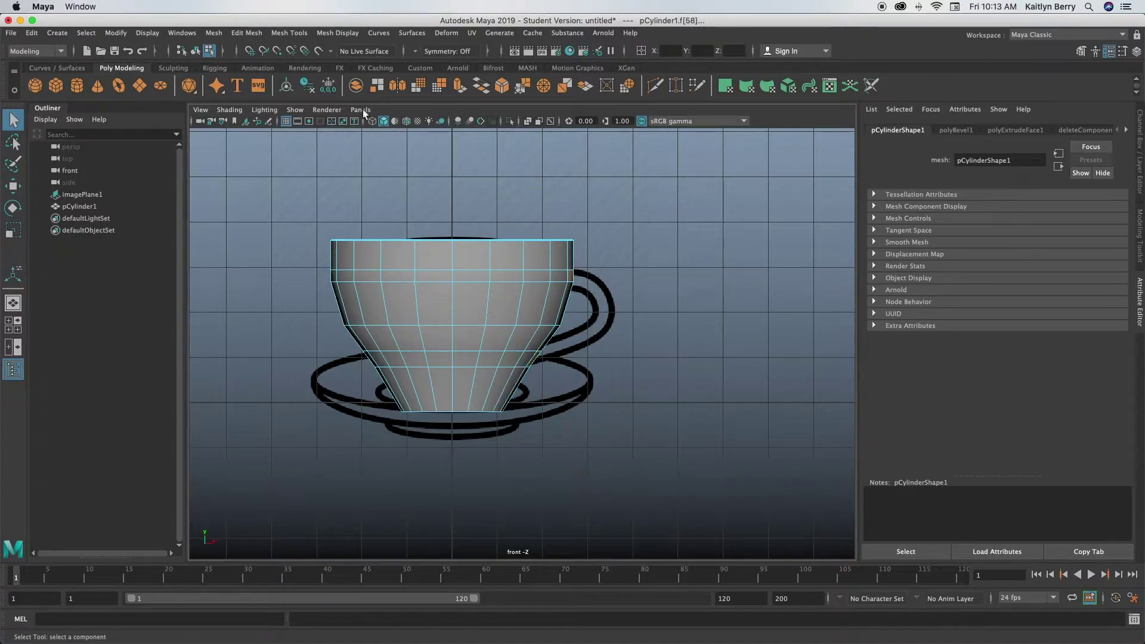
key("space")
key("space")
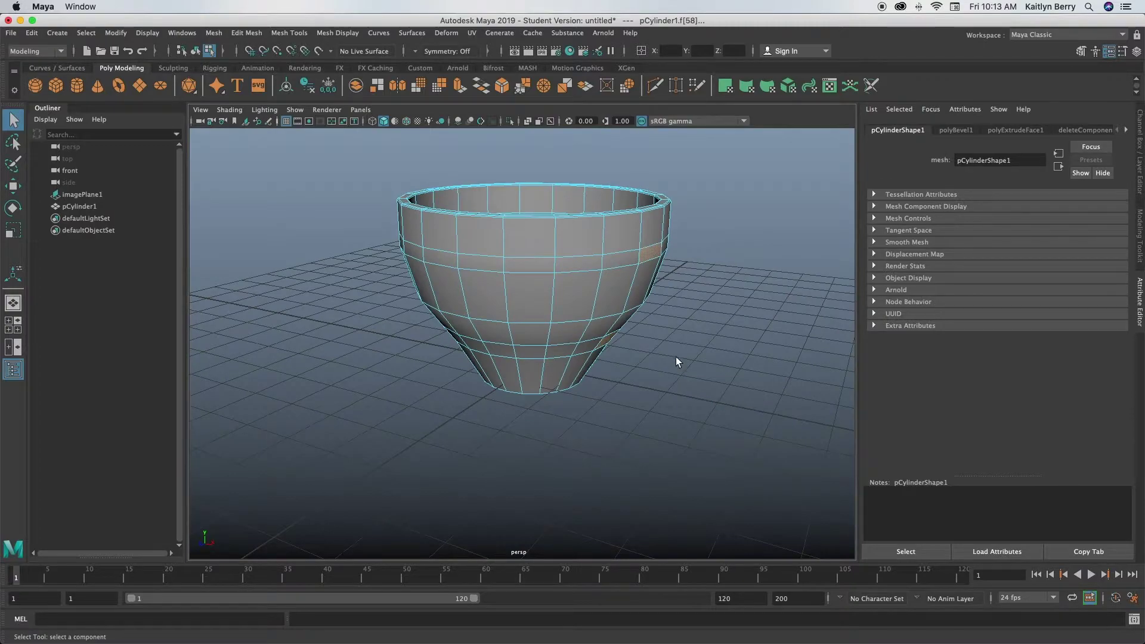
left_click_drag(676, 357, 642, 346, "alt")
left_click(257, 34)
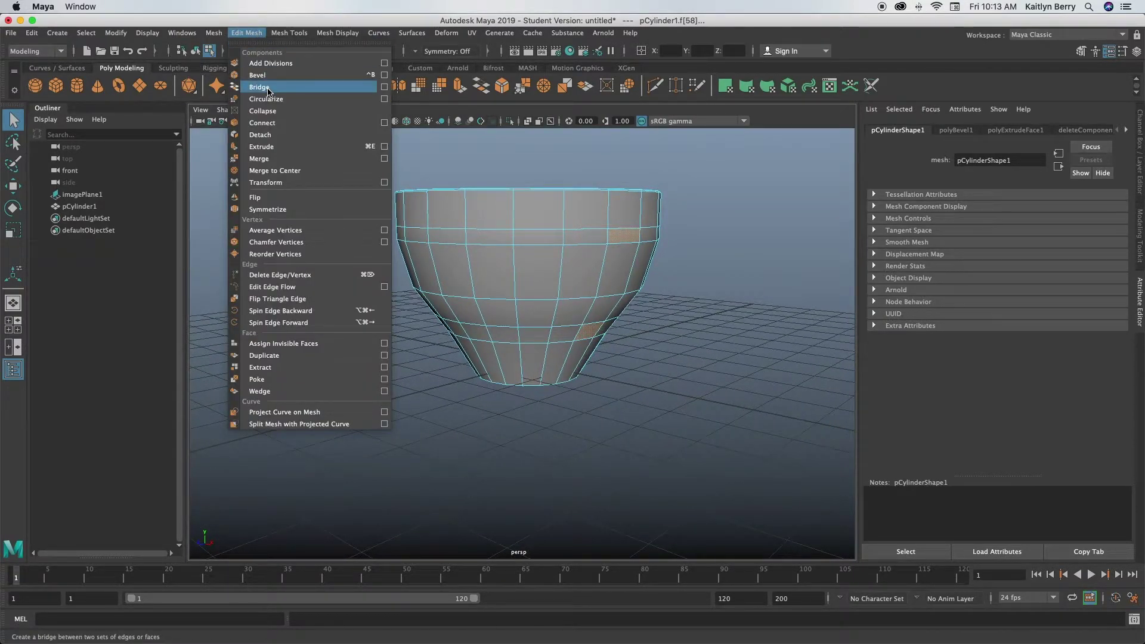
left_click(384, 88)
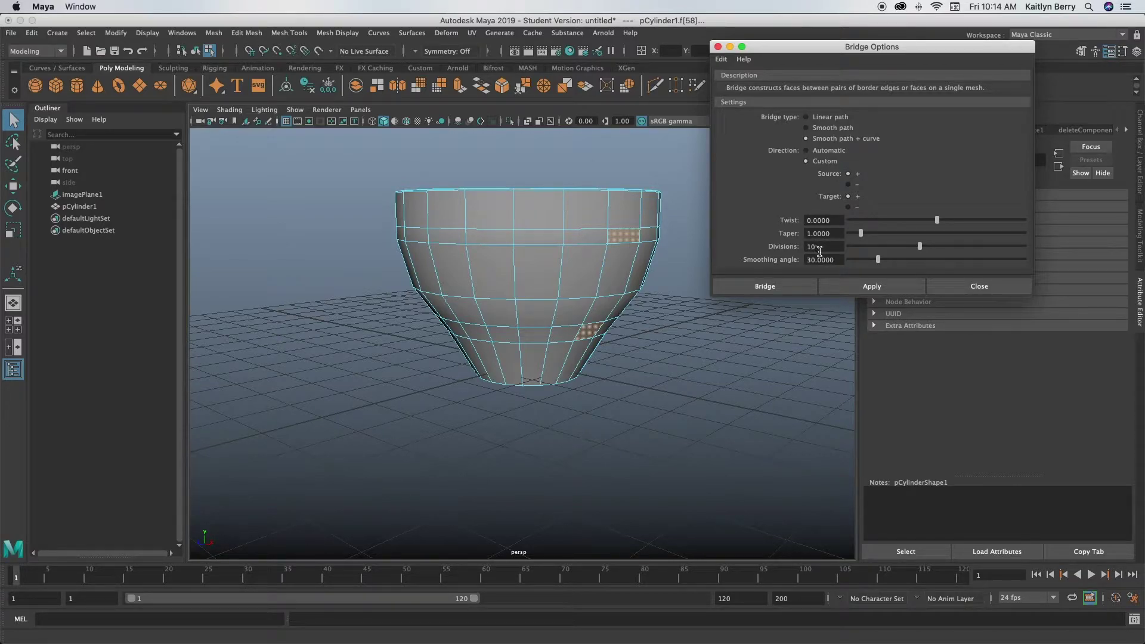
left_click(904, 285)
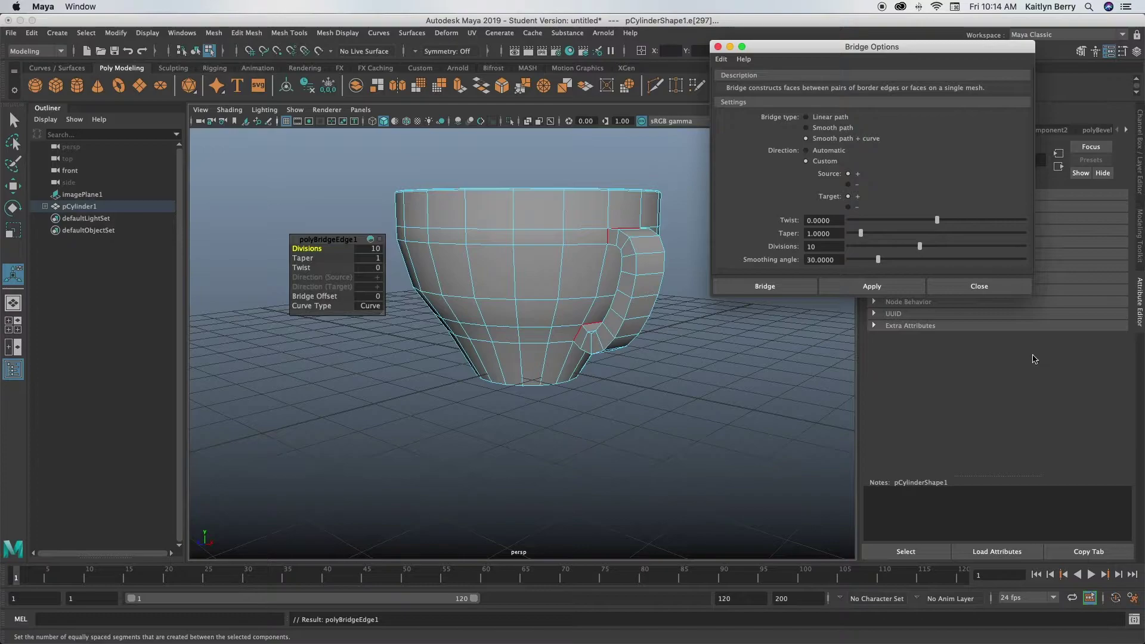
left_click(990, 285)
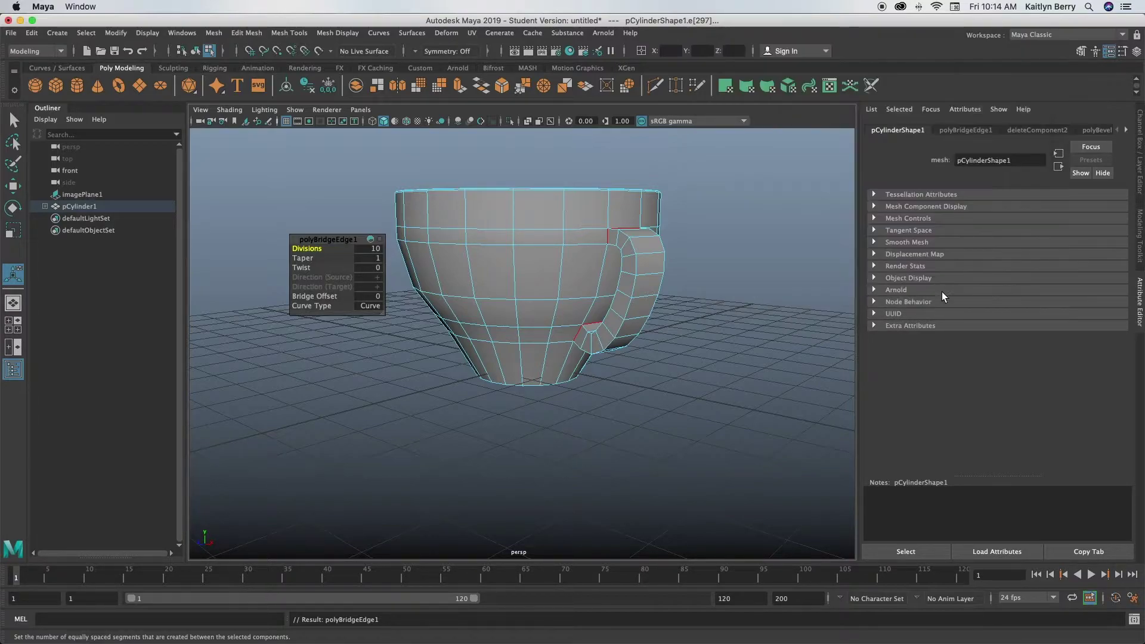
left_click(697, 253)
left_click_drag(537, 312, 562, 263, "alt")
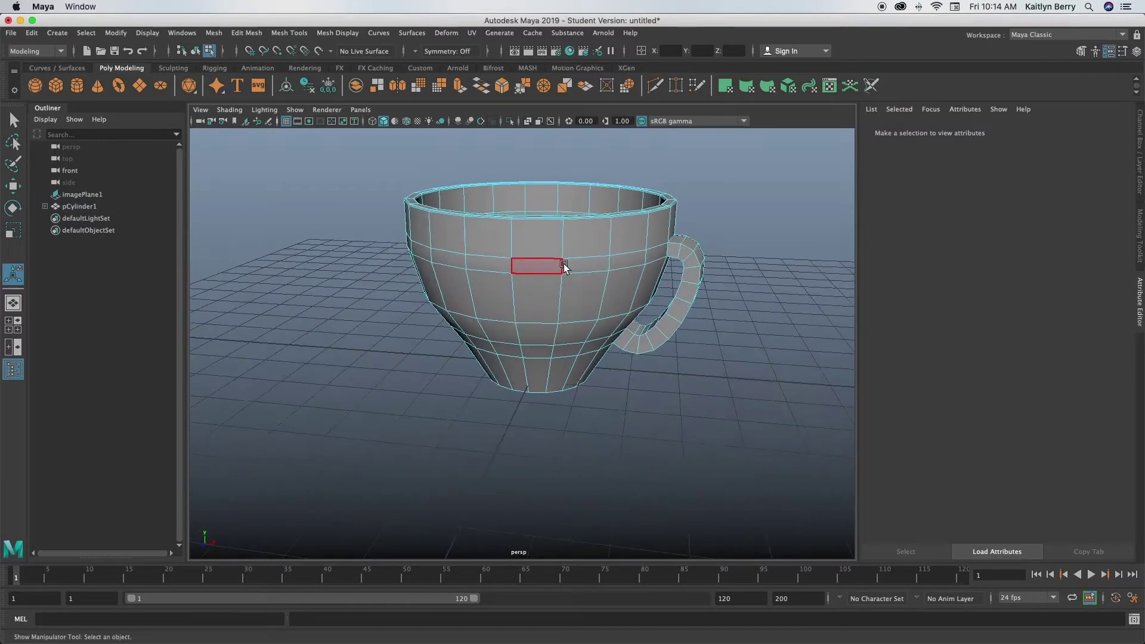
Step: Display the front view in wireframe and move the handle curve's upper outer control vertex outward to match the reference handle
key("space")
key("space")
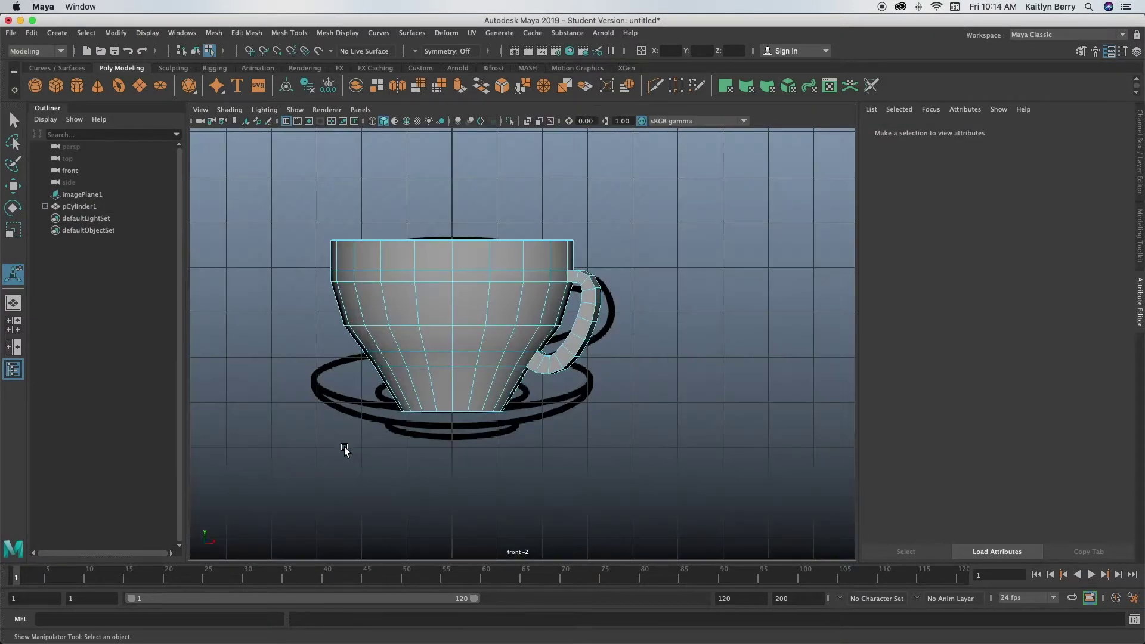
left_click(373, 122)
right_click_drag(572, 314, 849, 333, "alt")
middle_click_drag(630, 326, 516, 318, "alt")
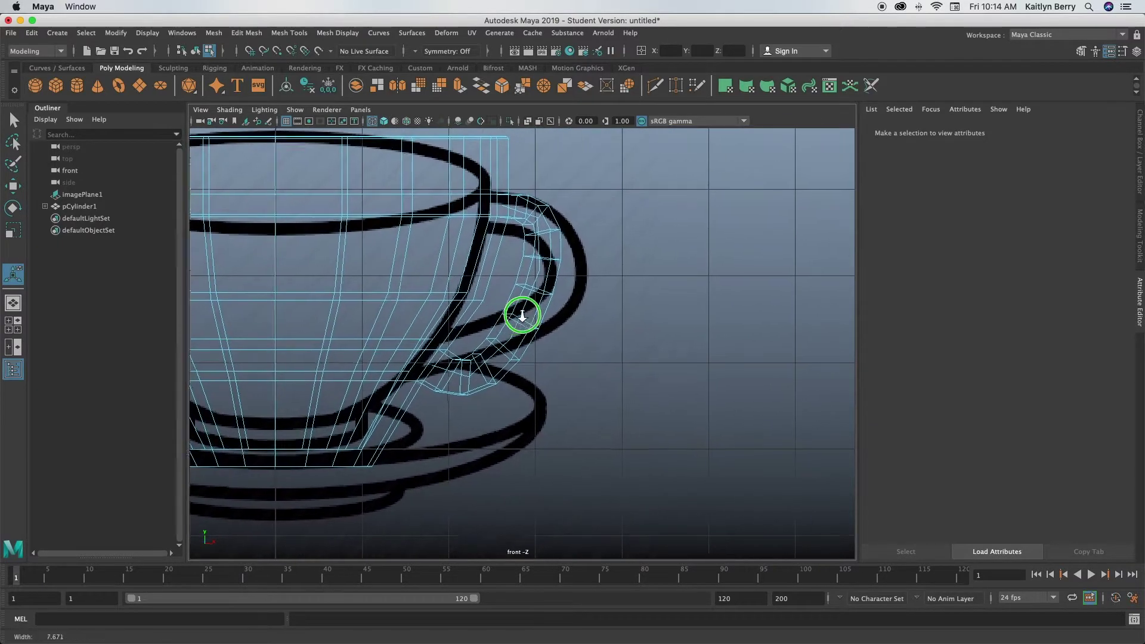
right_click_drag(513, 316, 638, 309, "alt")
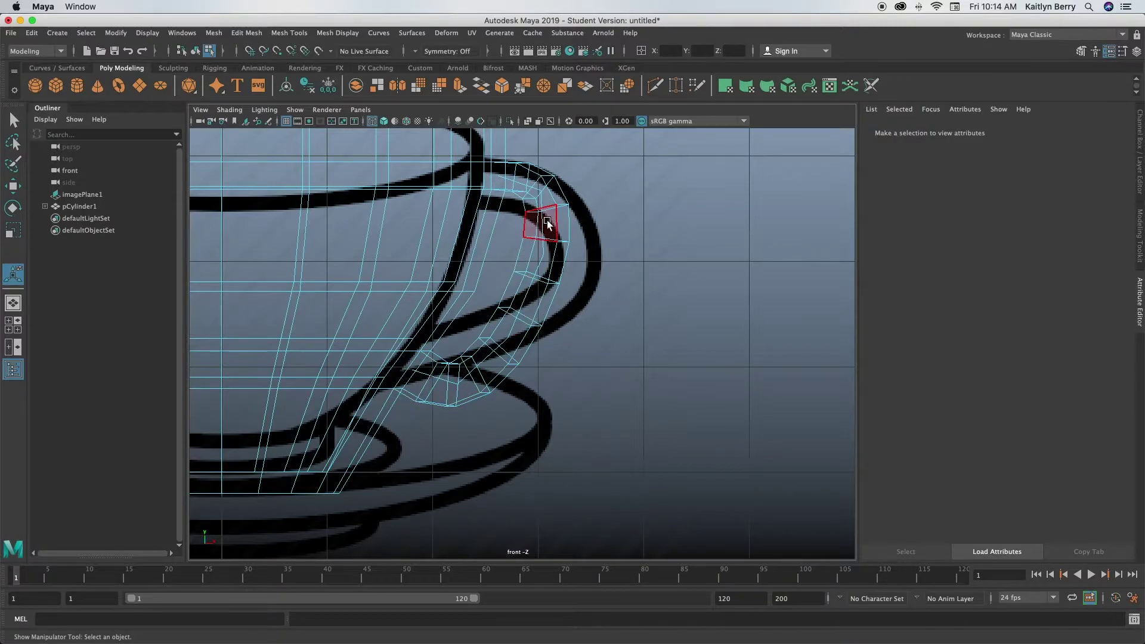
right_click_drag(529, 195, 496, 216)
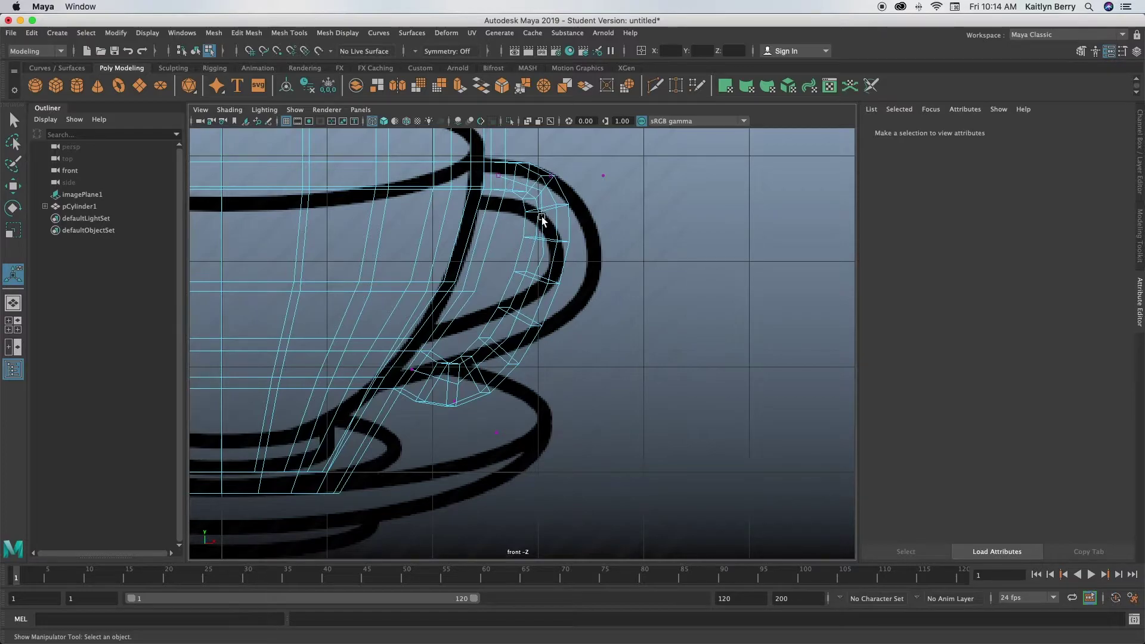
left_click(599, 172)
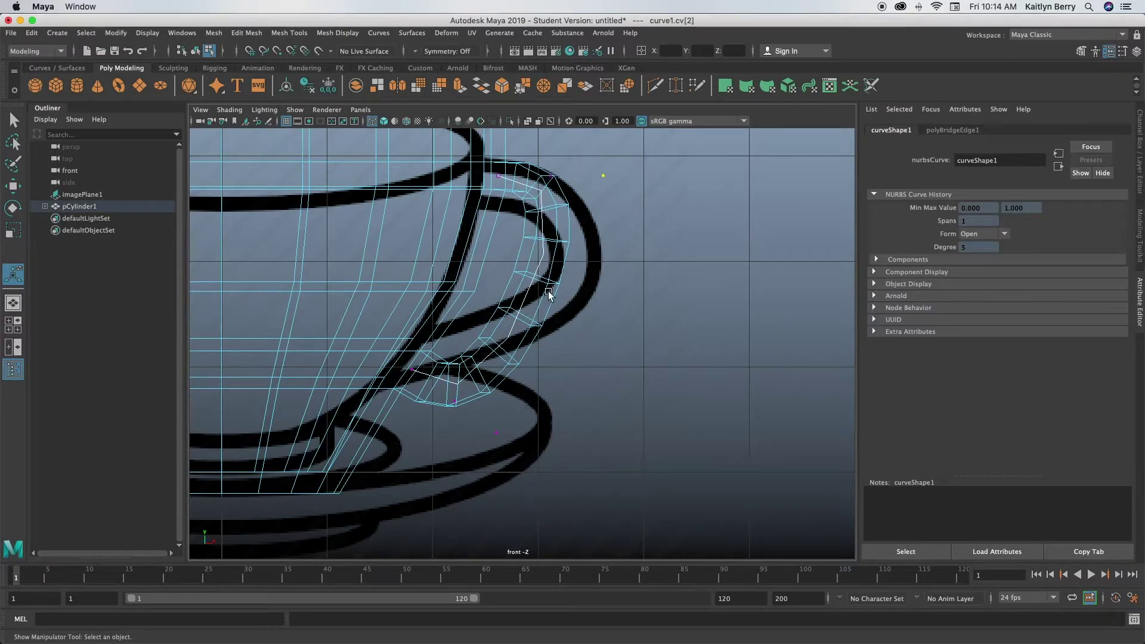
key("w")
right_click_drag(614, 263, 597, 307, "alt")
left_click_drag(637, 254, 713, 256)
Step: Reposition the handle curve's two lower control vertices and raise its upper inner one to about Y 3.2, following the reference handle
left_click(495, 473)
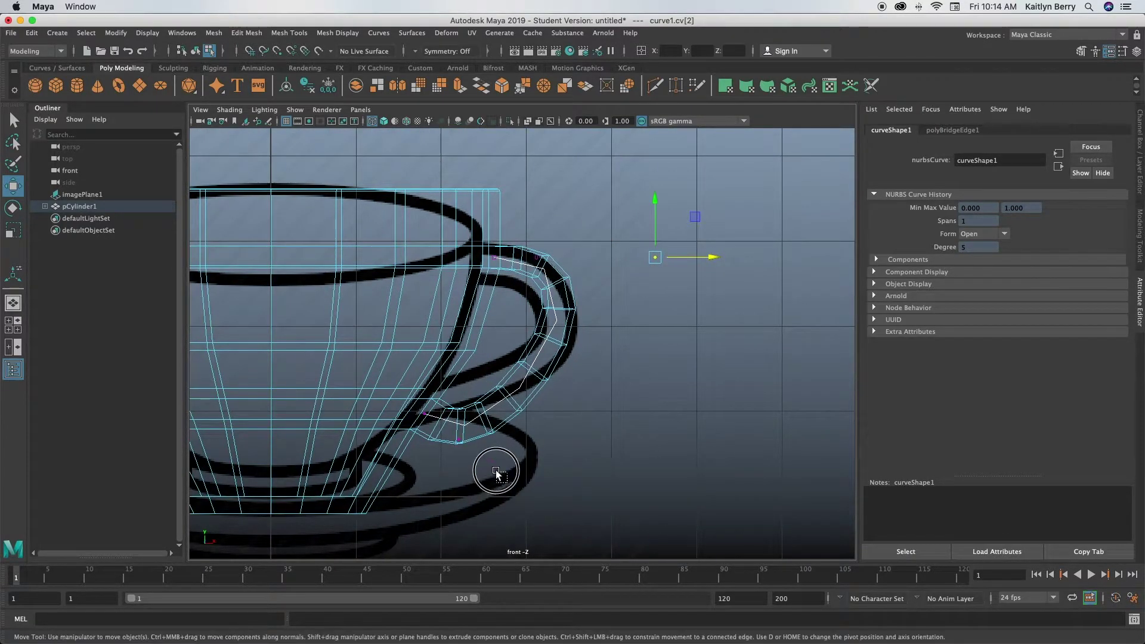
left_click_drag(496, 473, 483, 457)
left_click_drag(497, 409, 517, 399)
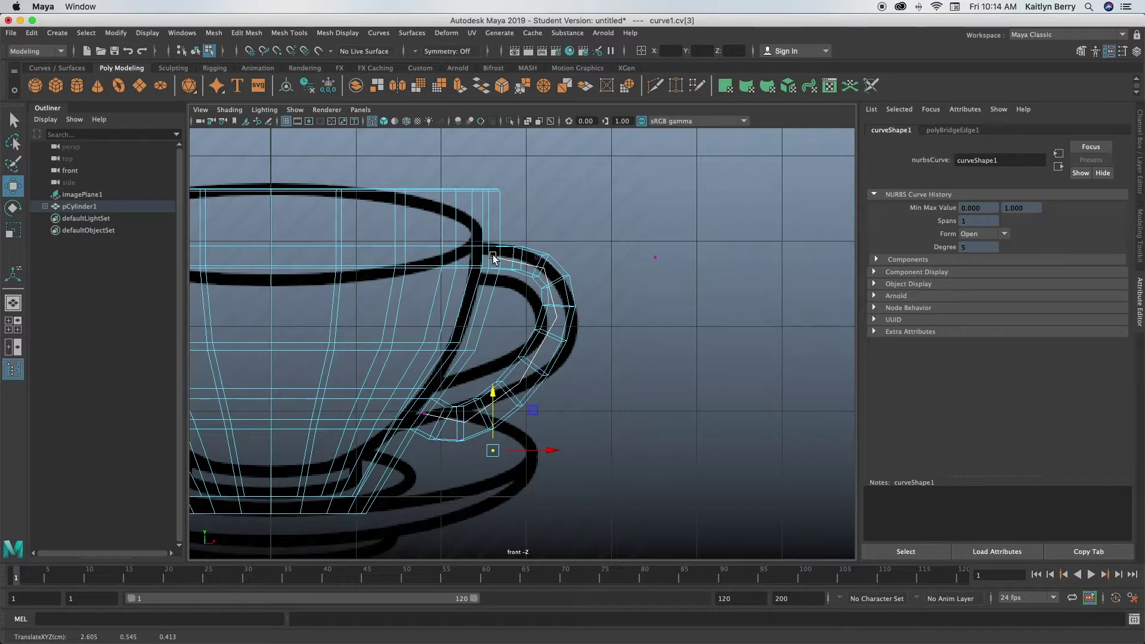
left_click(458, 438)
left_click_drag(458, 379, 457, 313)
left_click(509, 440)
left_click_drag(509, 440, 577, 450)
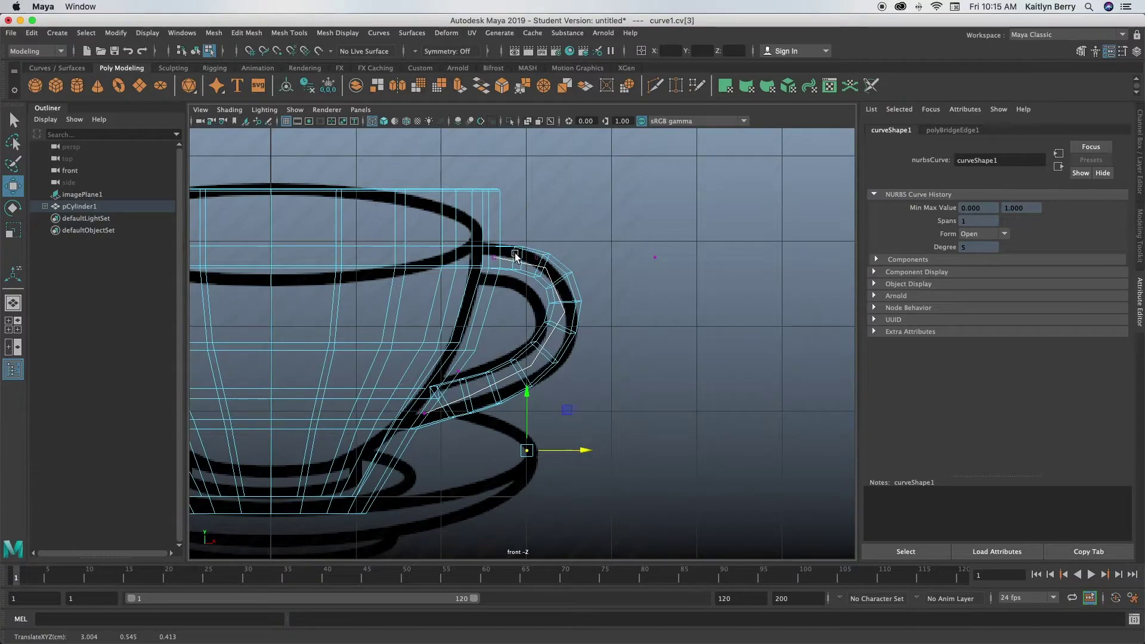
left_click_drag(516, 256, 536, 168)
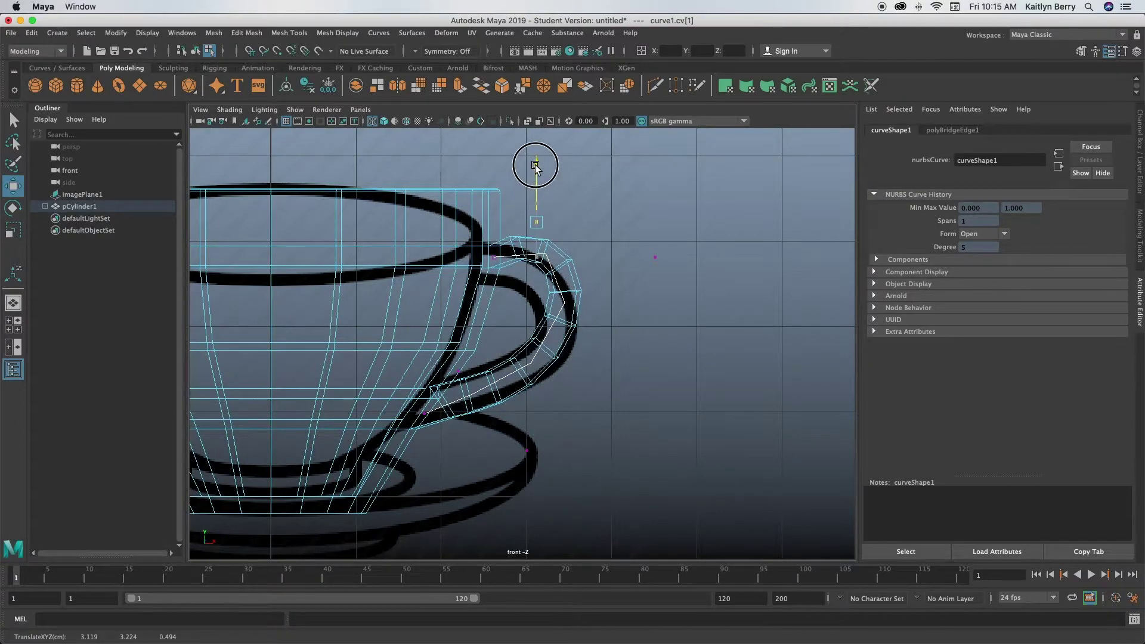
Step: Turn on the smooth mesh display for the whole cup in object mode and inspect it deselected in the perspective view
key("space")
key("space")
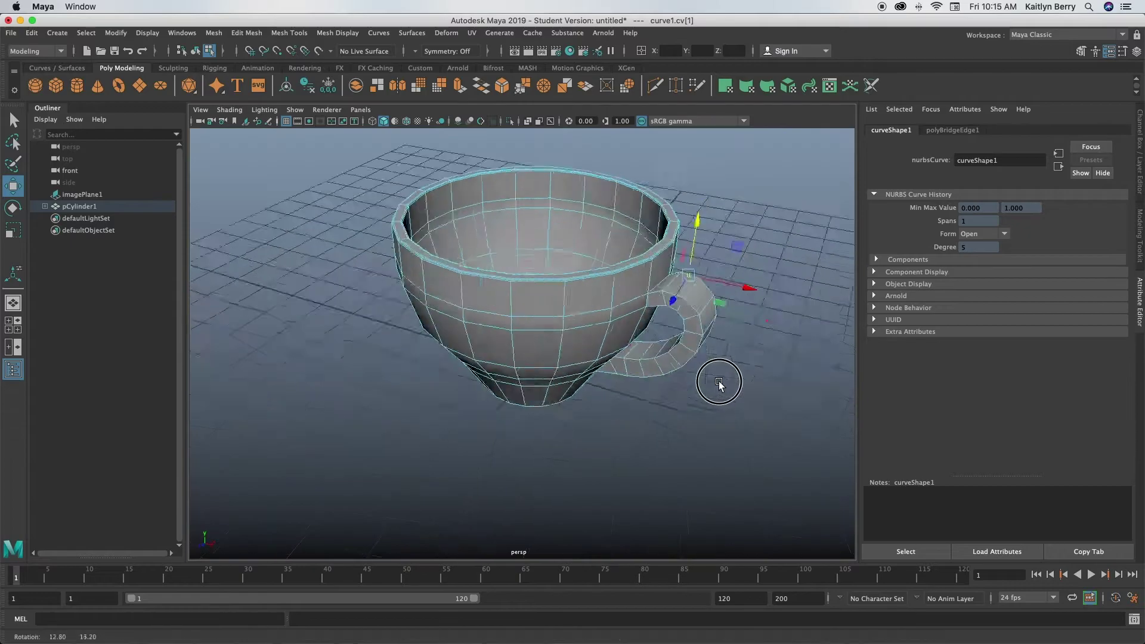
left_click_drag(719, 384, 717, 356, "alt")
key("3")
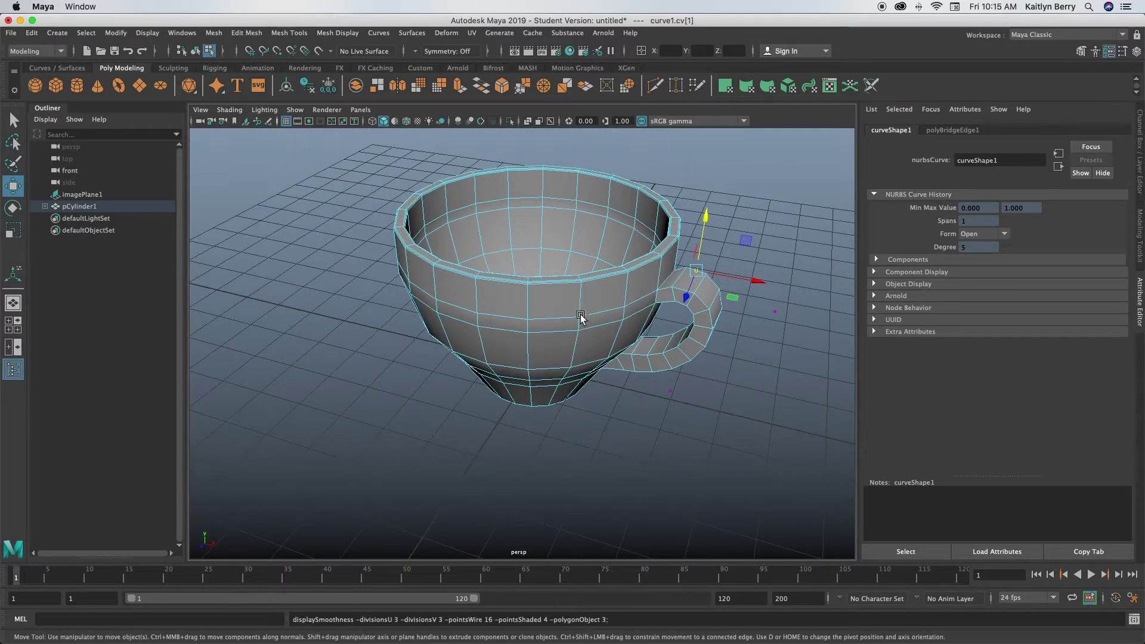
right_click_drag(576, 291, 626, 267)
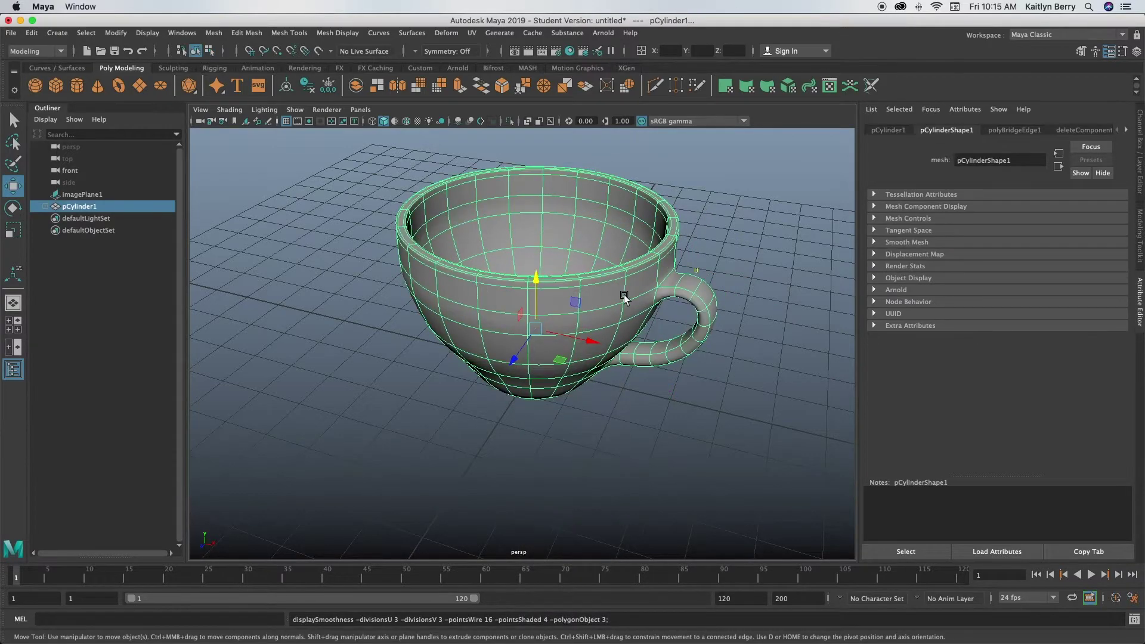
left_click(686, 416)
left_click_drag(623, 453, 596, 444, "alt")
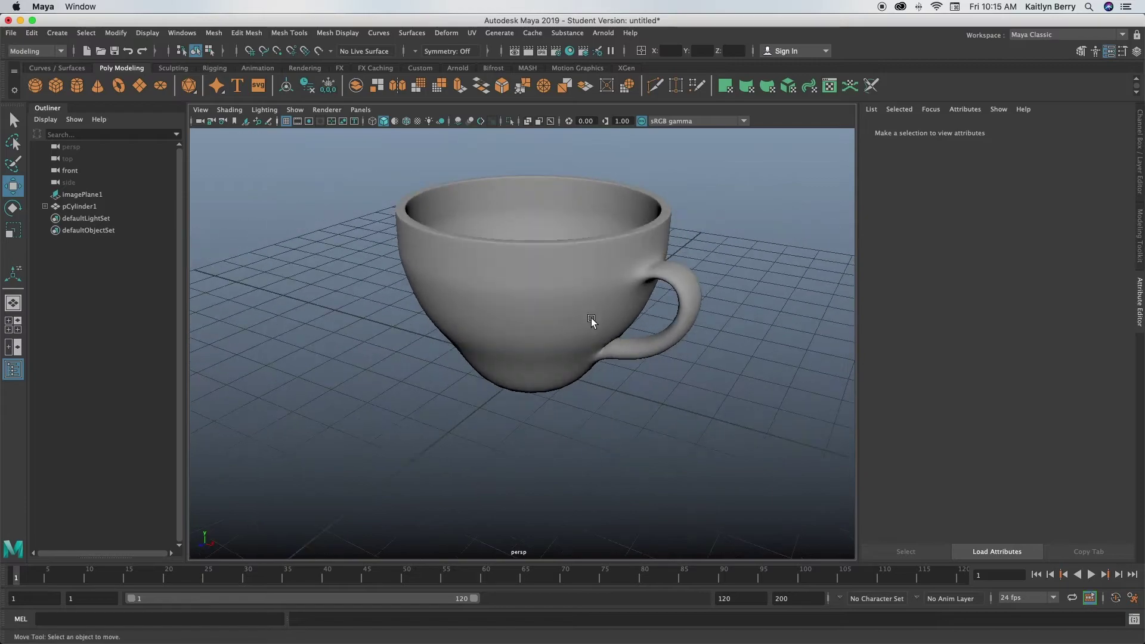
Step: Turn off the cup's smooth mesh preview and deselect it
left_click(554, 316)
key("1")
left_click(546, 406)
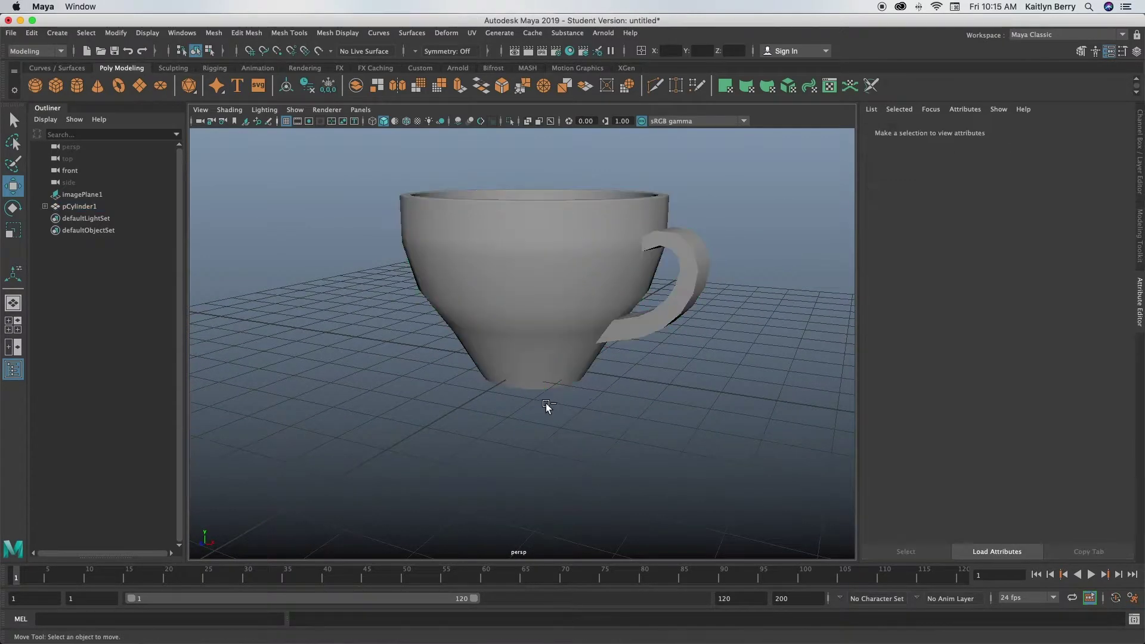
Step: Bevel the outer edge loop around the underside of the cup with 2 segments and a fraction of 0.2
right_click_drag(520, 325, 521, 267)
left_click(557, 414)
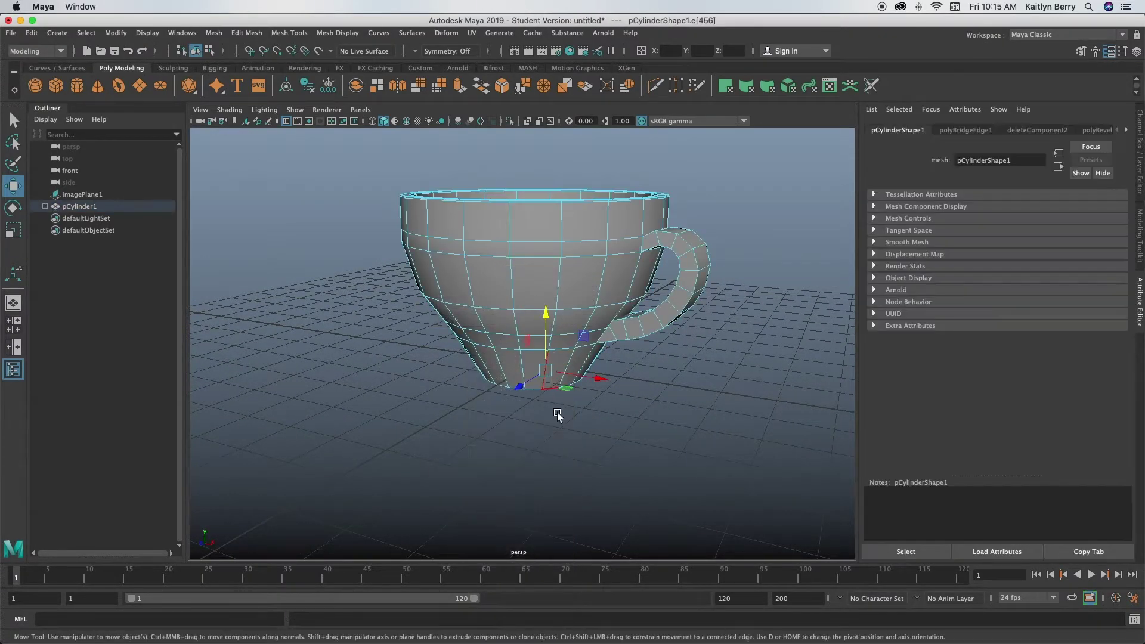
left_click(547, 413)
left_click_drag(537, 424, 545, 332, "alt")
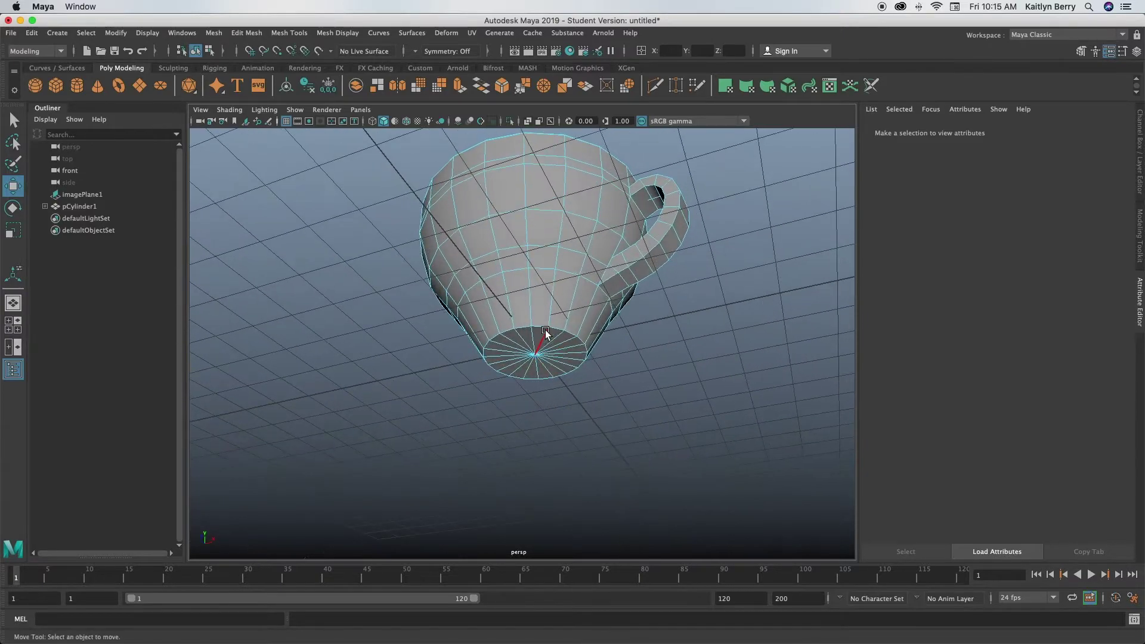
double_click(555, 332)
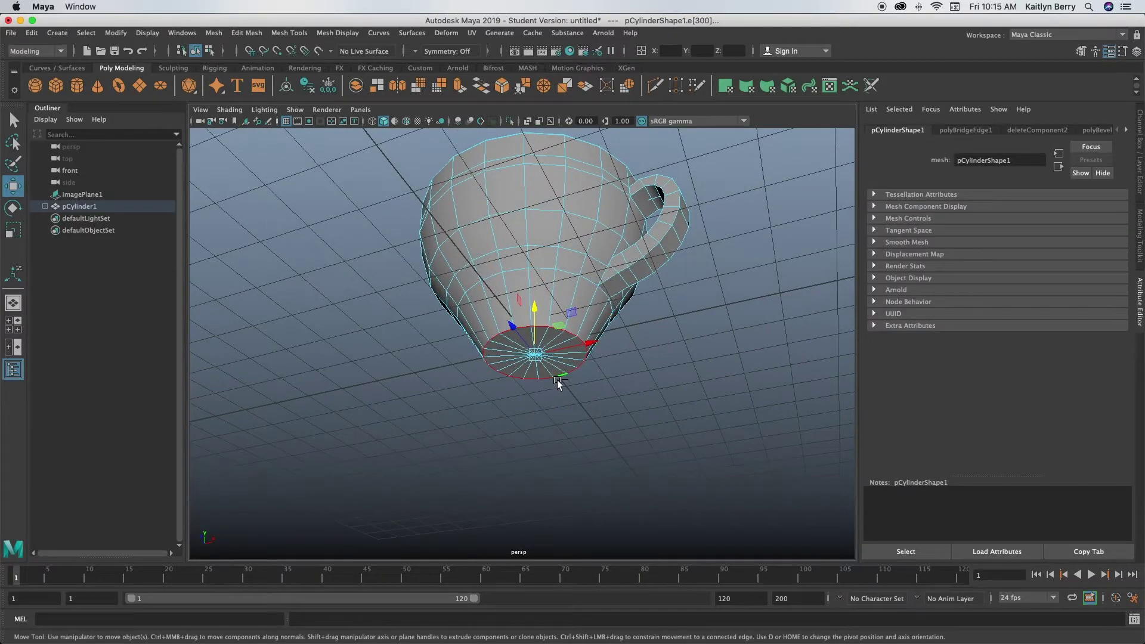
key("ctrl+b")
left_click(353, 259)
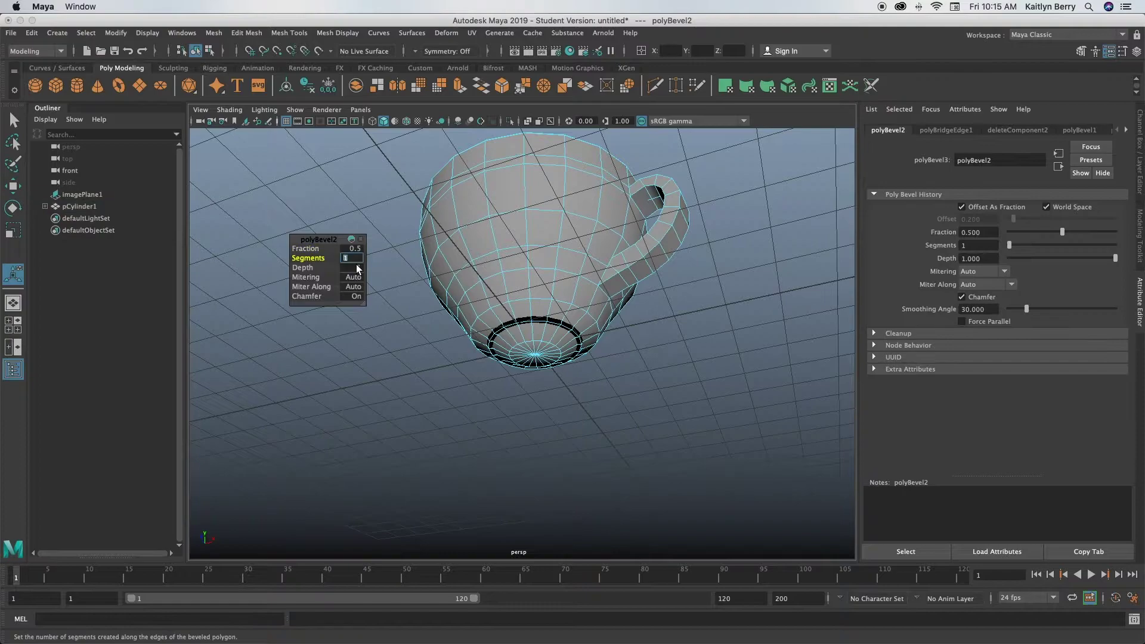
type("2")
key("Return")
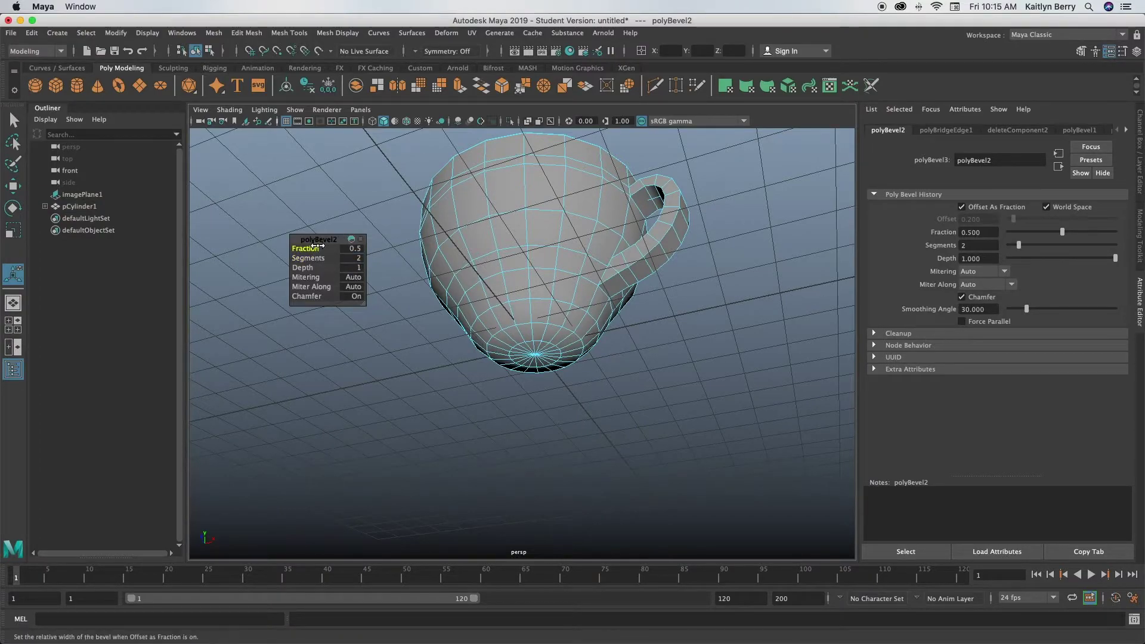
left_click_drag(312, 247, 293, 243)
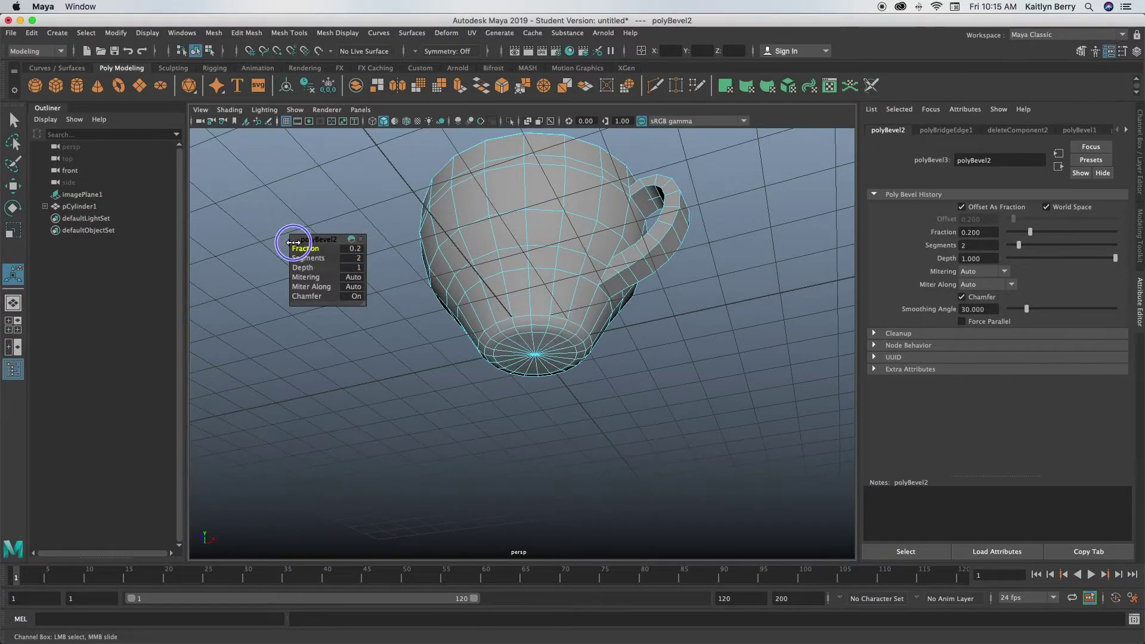
left_click(563, 332)
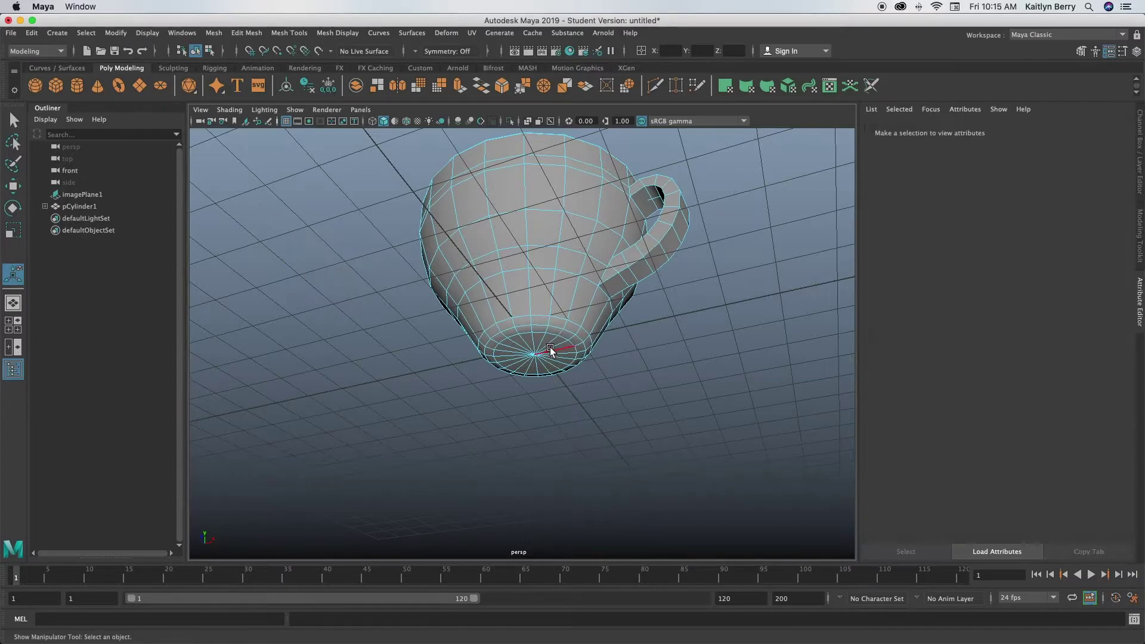
Step: Return the cup to object mode and activate the Move tool on it
left_click_drag(601, 371, 529, 429, "alt")
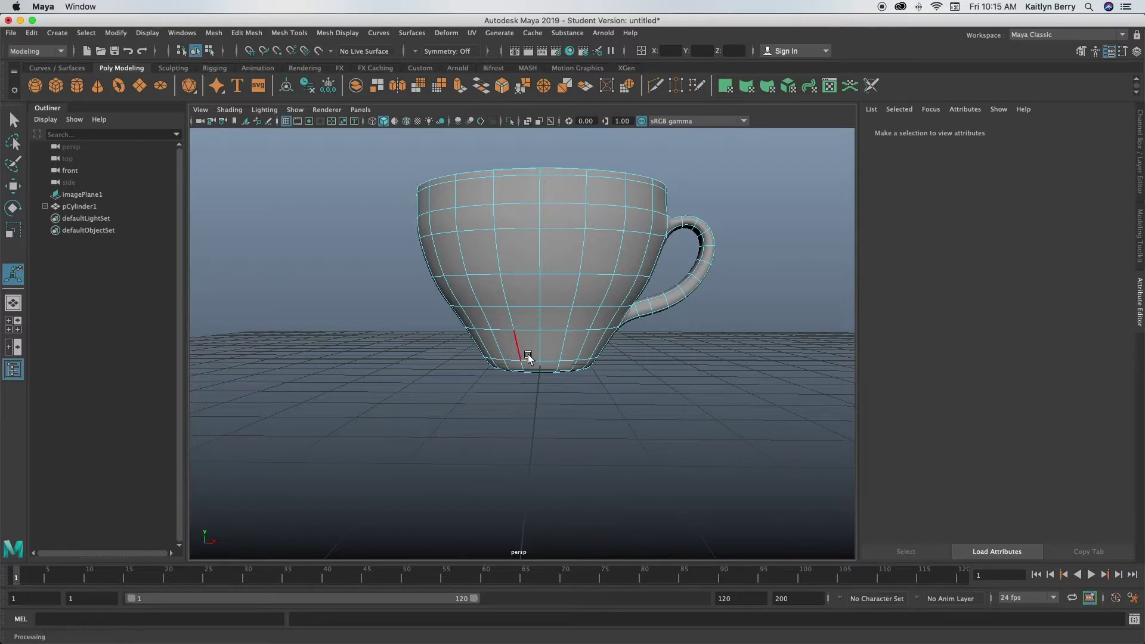
mouse_move(536, 375)
left_mouse_down("alt")
mouse_move(534, 366)
mouse_move(469, 379)
mouse_move(529, 399)
mouse_move(535, 358)
mouse_move(535, 396)
left_mouse_up("alt")
right_click_drag(567, 278, 617, 261)
right_click_drag(556, 285, 455, 264, "alt")
key("w")
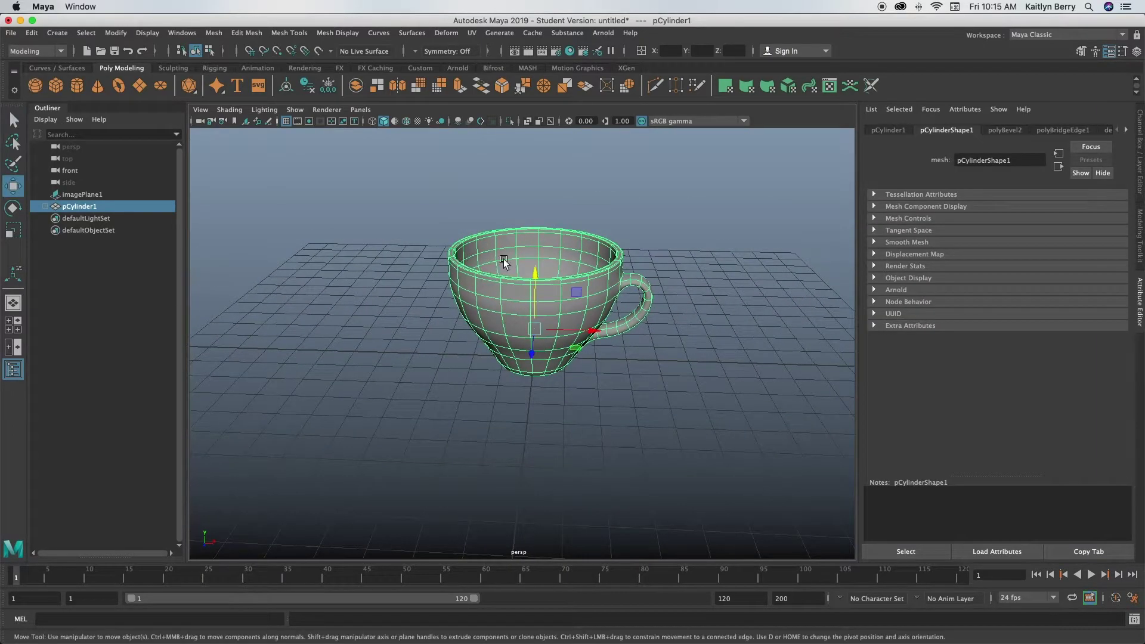
Step: Try to raise the whole cup vertically above the grid, undoing each move
left_click_drag(532, 256, 685, 285)
scroll(684, 285, "down", 3)
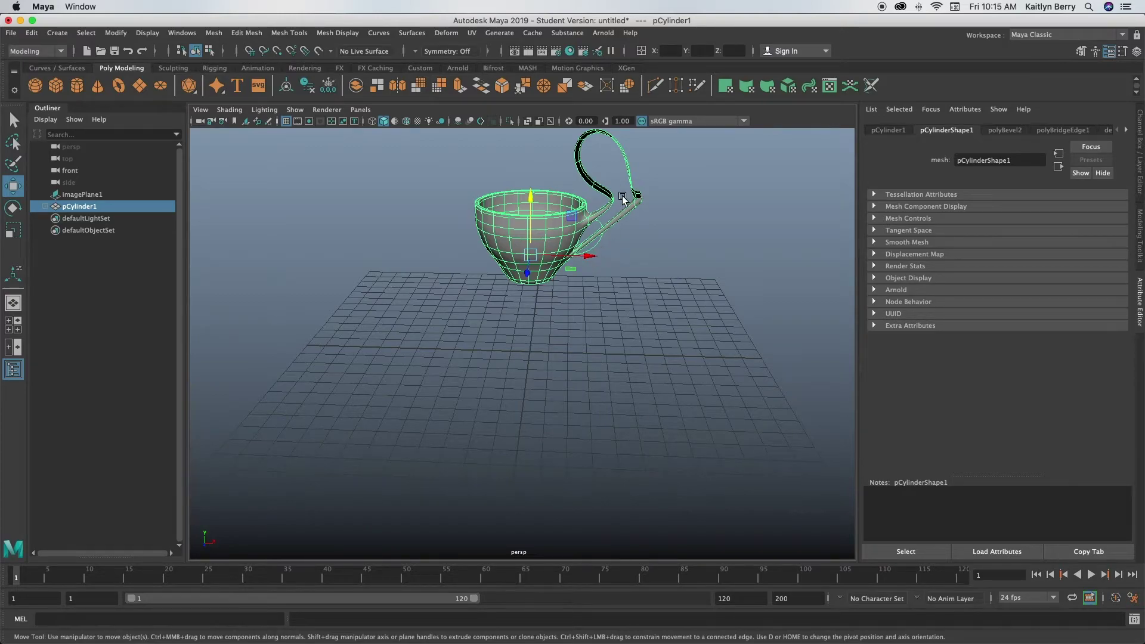
key("super+z")
left_click(595, 250)
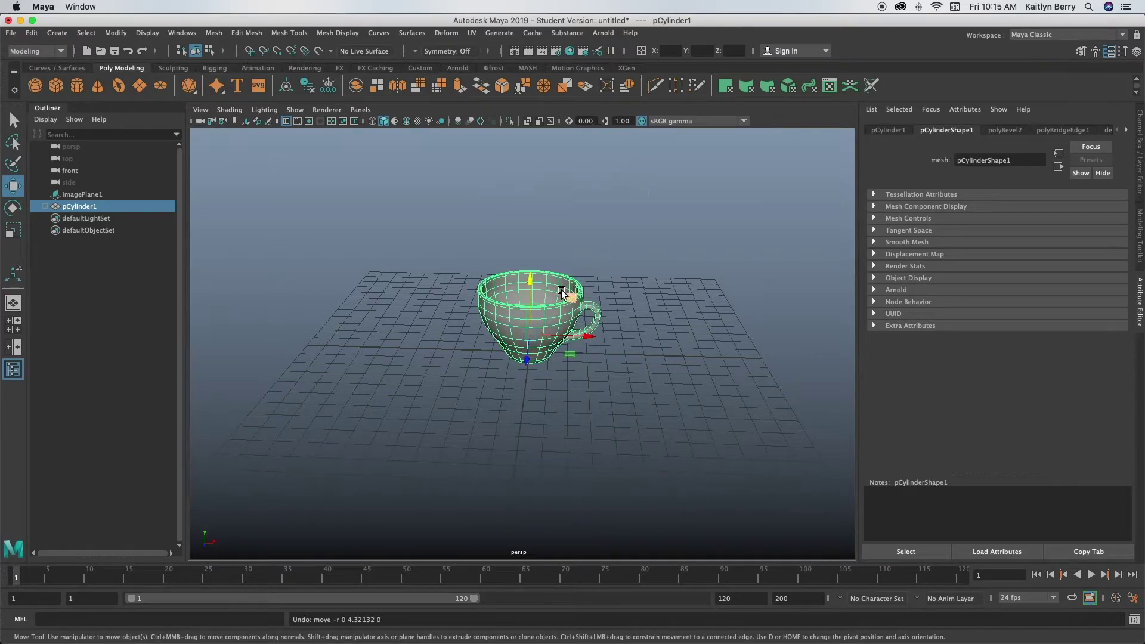
left_click(546, 304)
left_click_drag(666, 358, 563, 375, "alt")
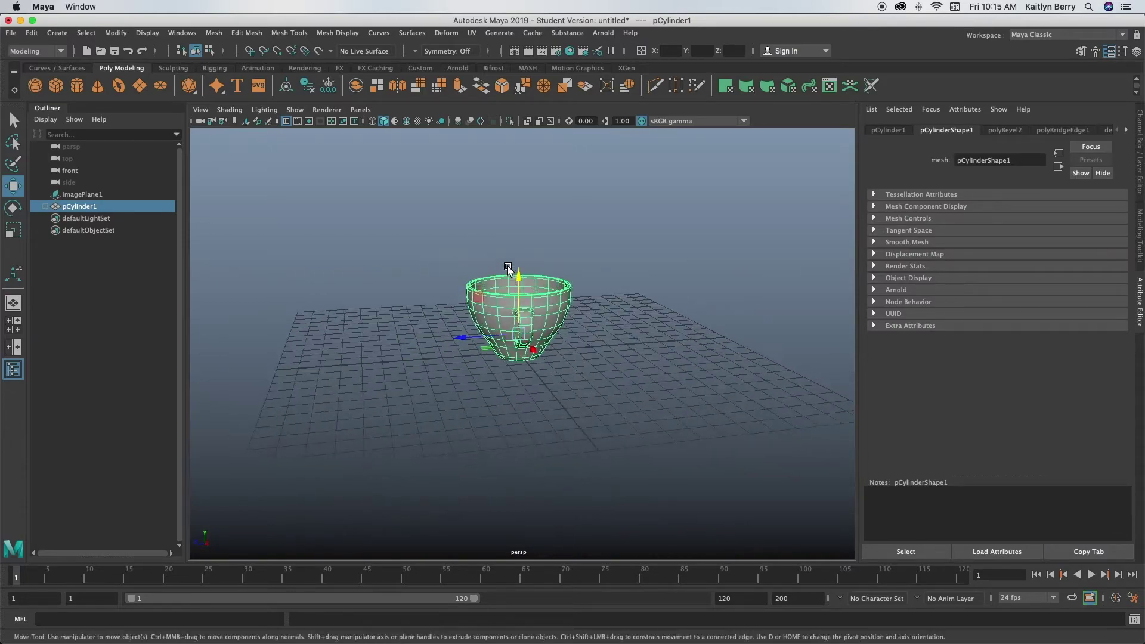
left_click_drag(518, 277, 533, 253)
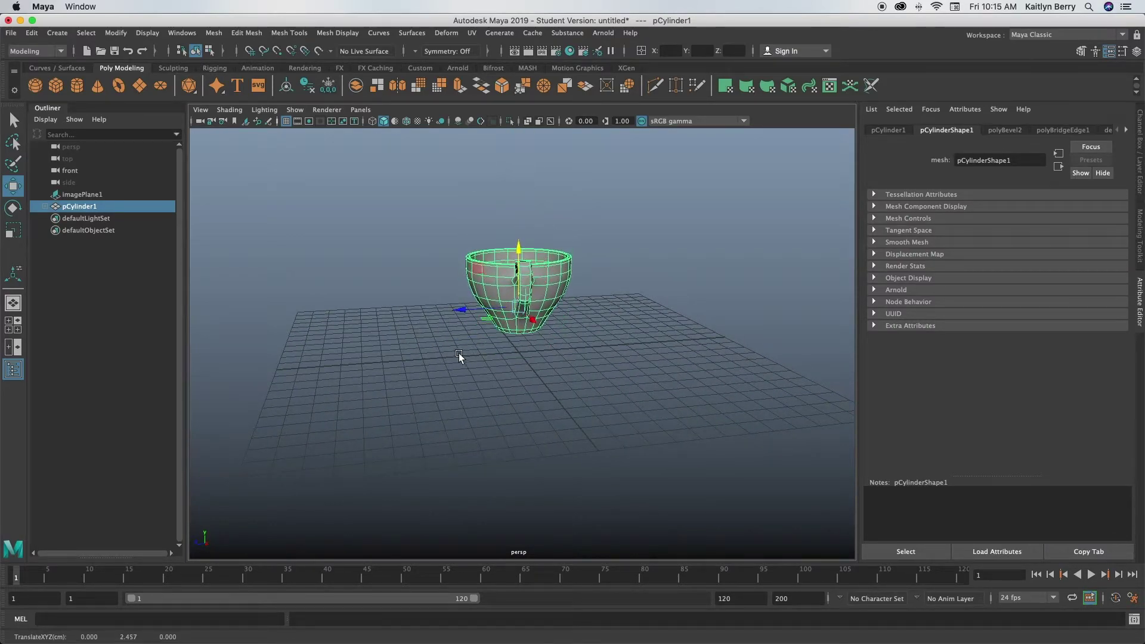
left_click_drag(460, 358, 544, 353, "alt")
key("super+z")
left_click_drag(528, 278, 528, 263)
key("super+z")
right_click_drag(482, 330, 591, 334, "alt")
left_click_drag(477, 342, 523, 336, "alt")
left_click(586, 396)
Step: Hide the cup and create a new polygon cylinder at the origin for the saucer
left_click(516, 297)
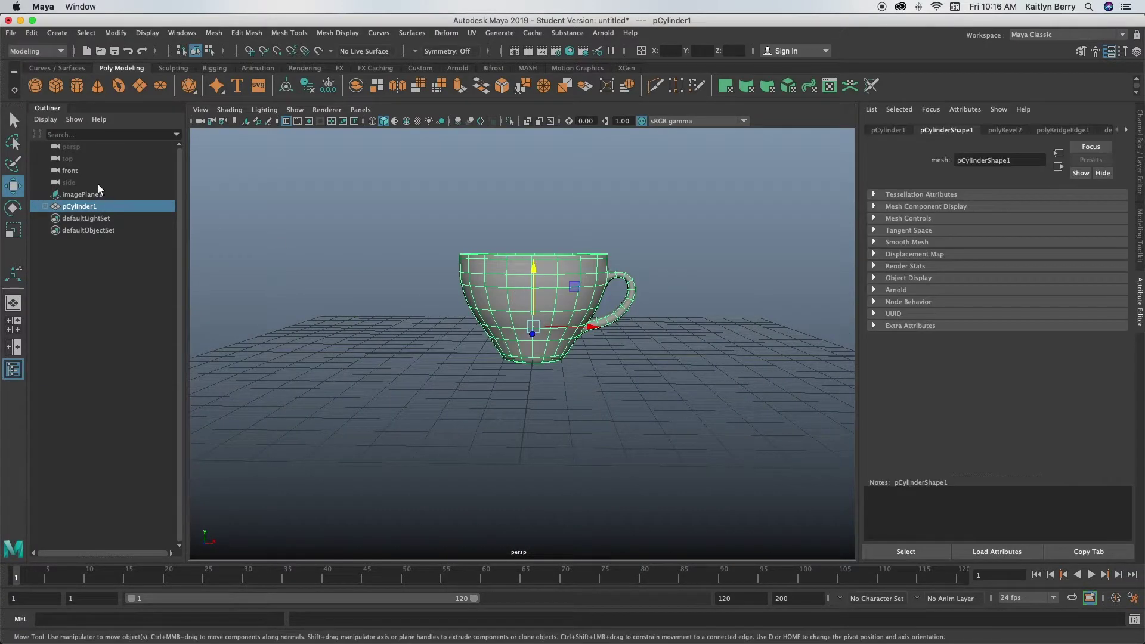
right_click(109, 207)
left_click(94, 201)
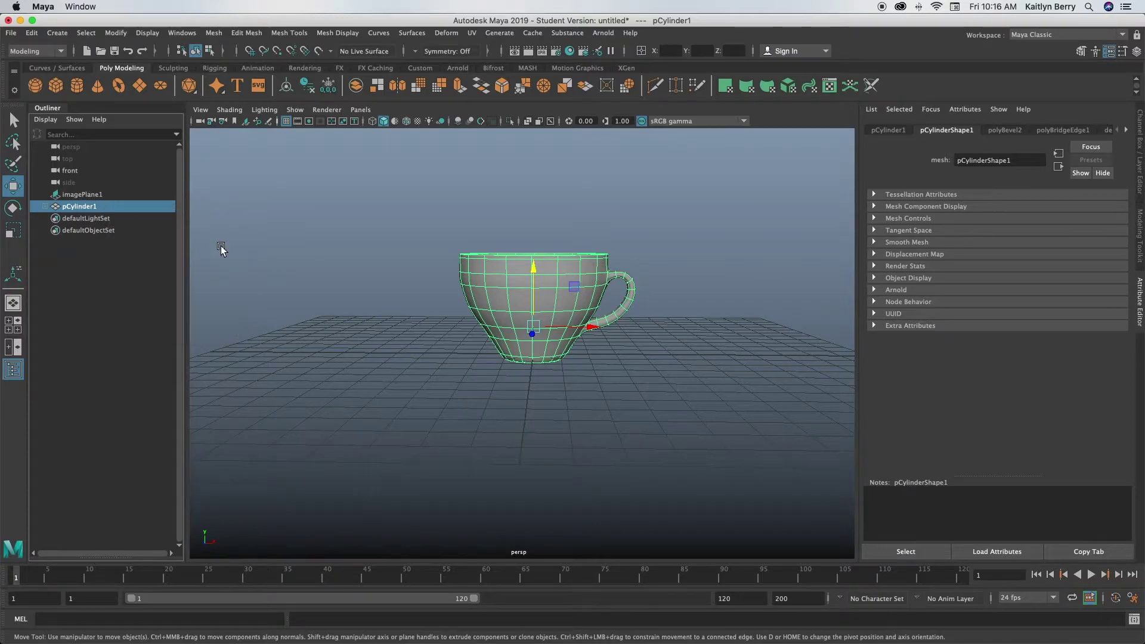
left_click(223, 251)
left_click(547, 325)
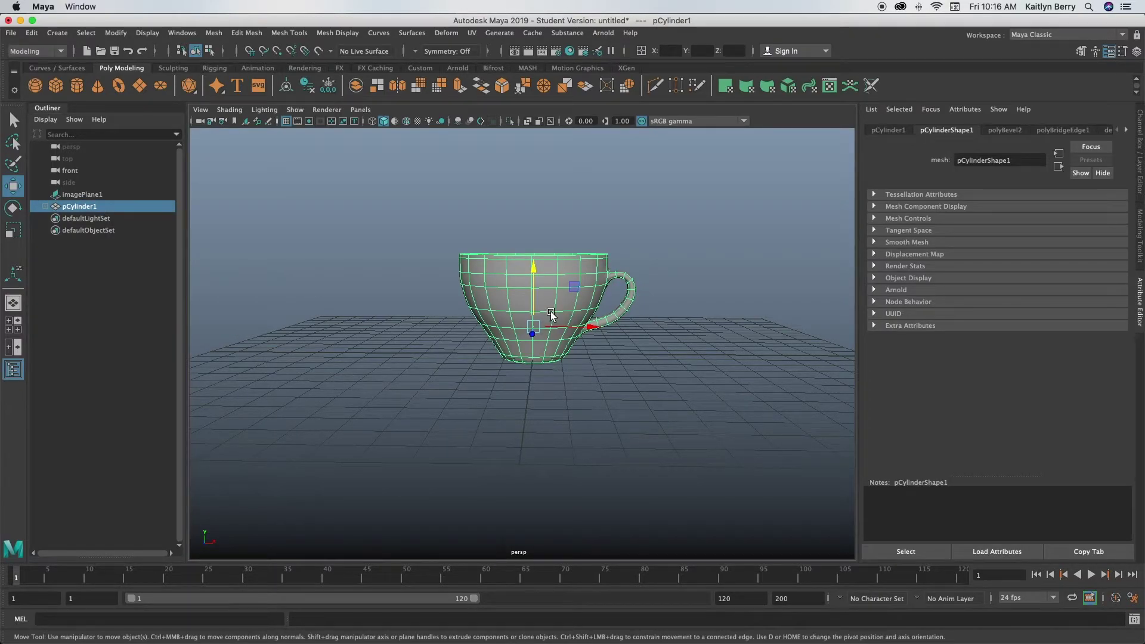
key("ctrl+h")
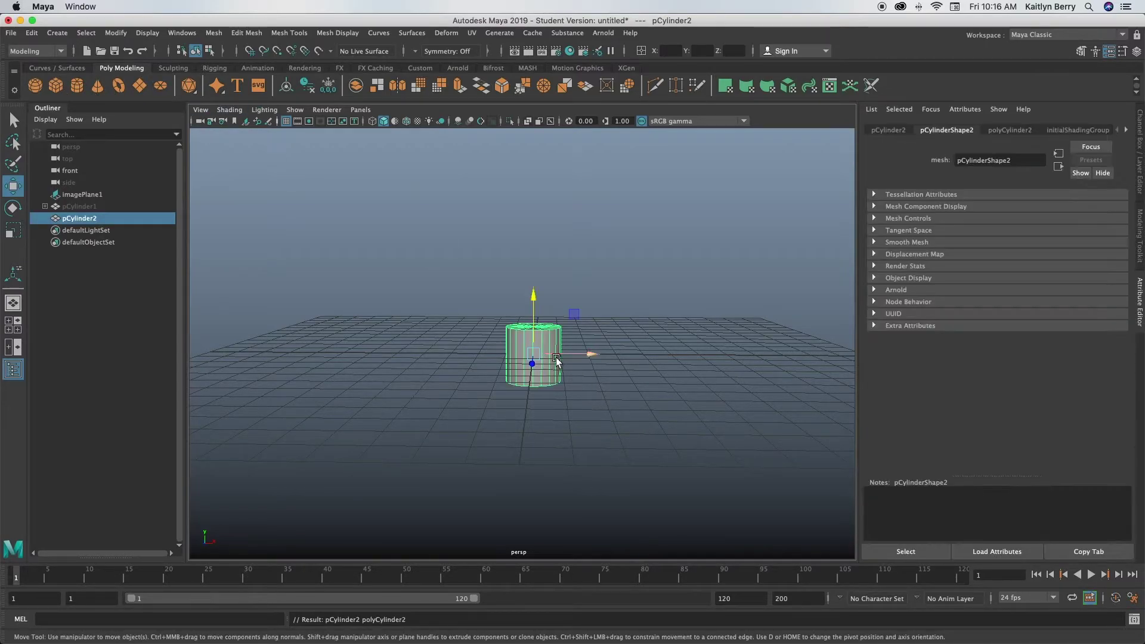
Step: In the front view, raise the reference image plane to about Y 2.4 so the saucer's base rests on the ground line
key("space")
key("space")
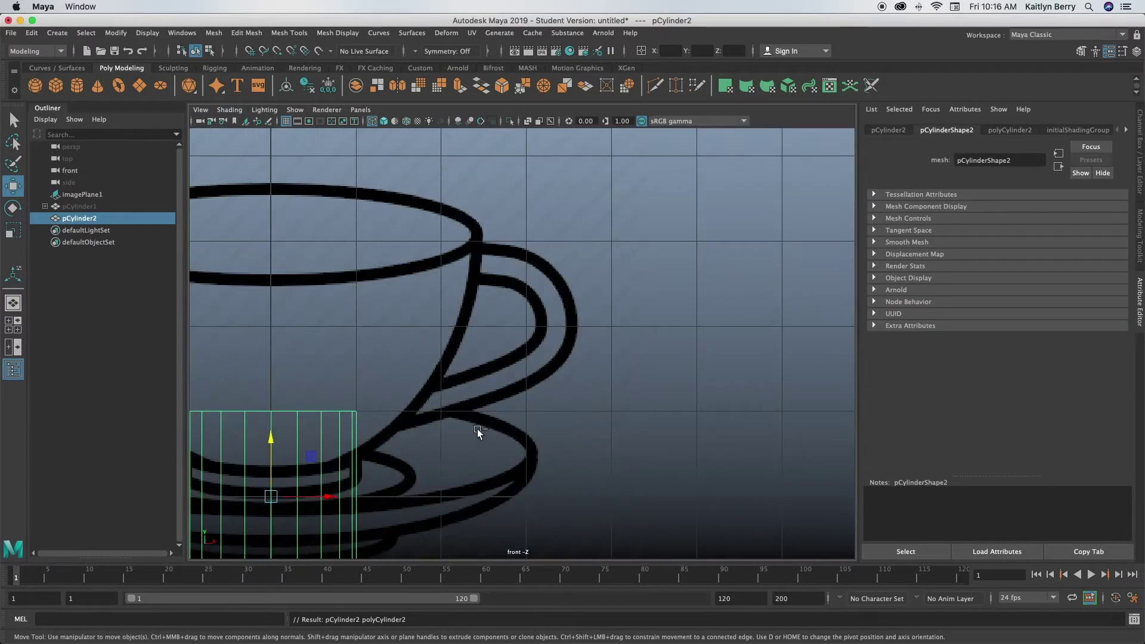
middle_click_drag(477, 428, 608, 356)
key("ctrl+z")
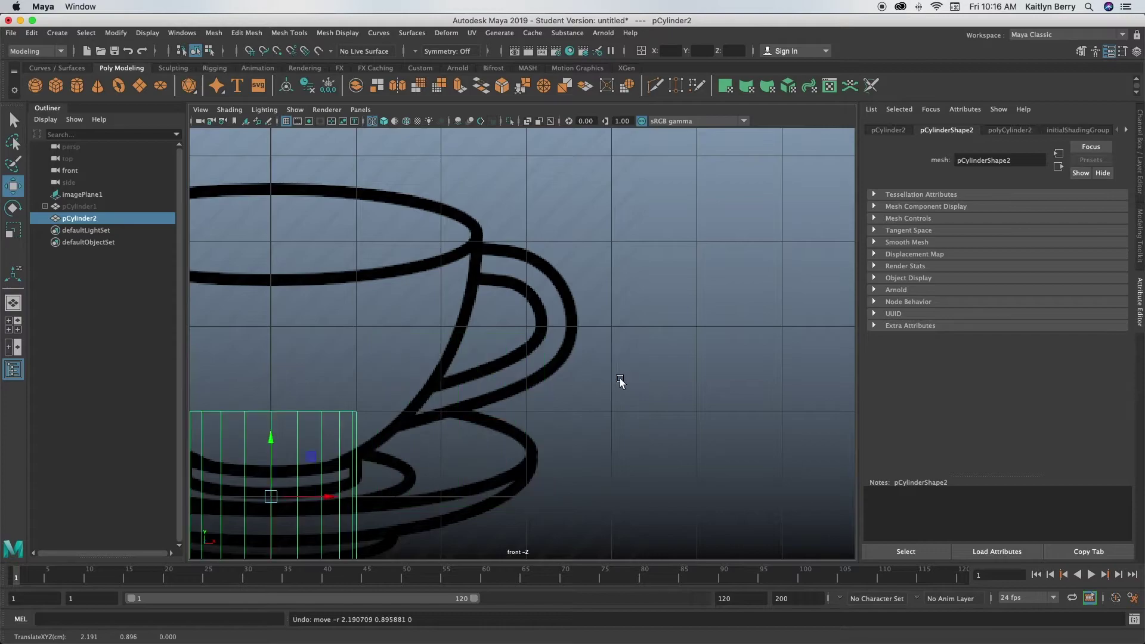
right_click_drag(643, 375, 488, 380, "alt")
middle_click_drag(487, 379, 501, 373, "alt")
right_click_drag(595, 381, 661, 381, "alt")
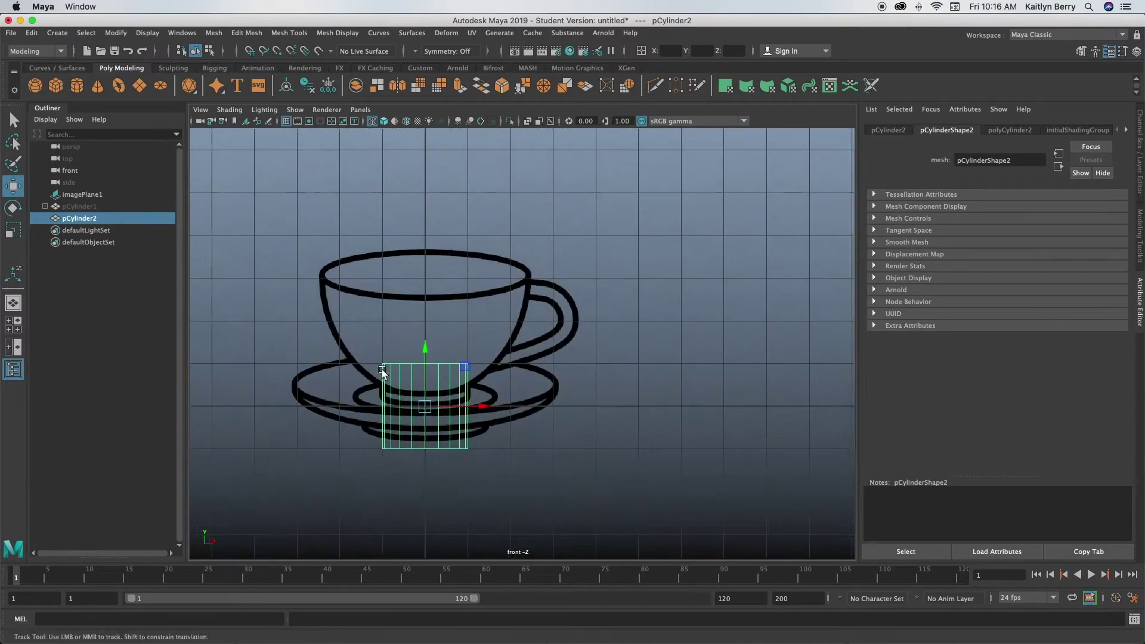
middle_click_drag(383, 375, 453, 339, "alt")
scroll(619, 388, "up", 2)
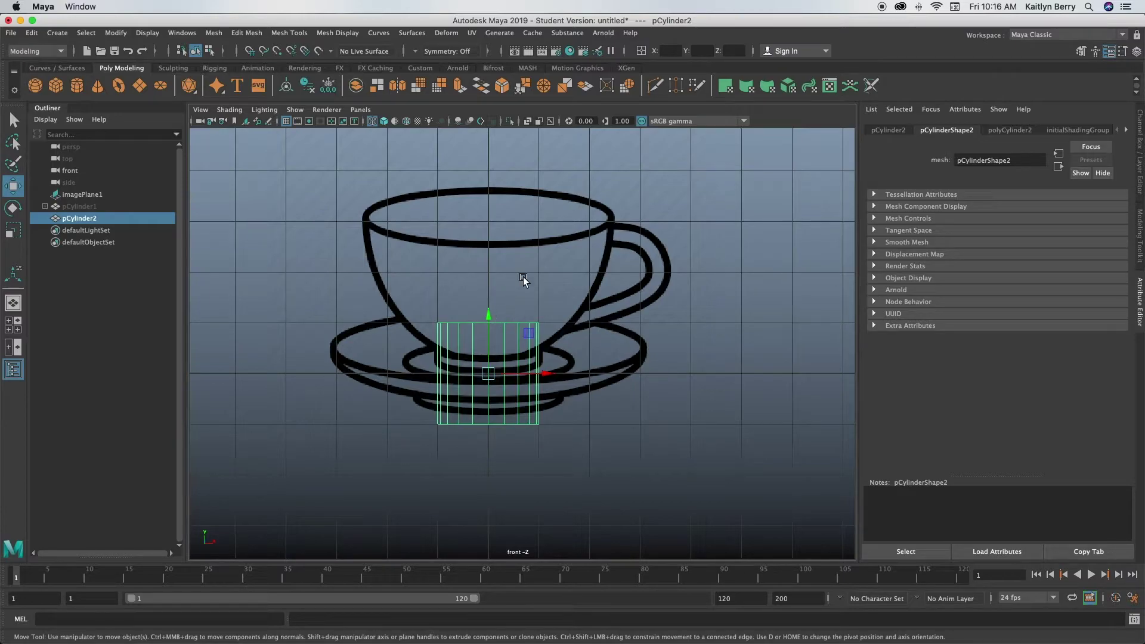
left_click(551, 262)
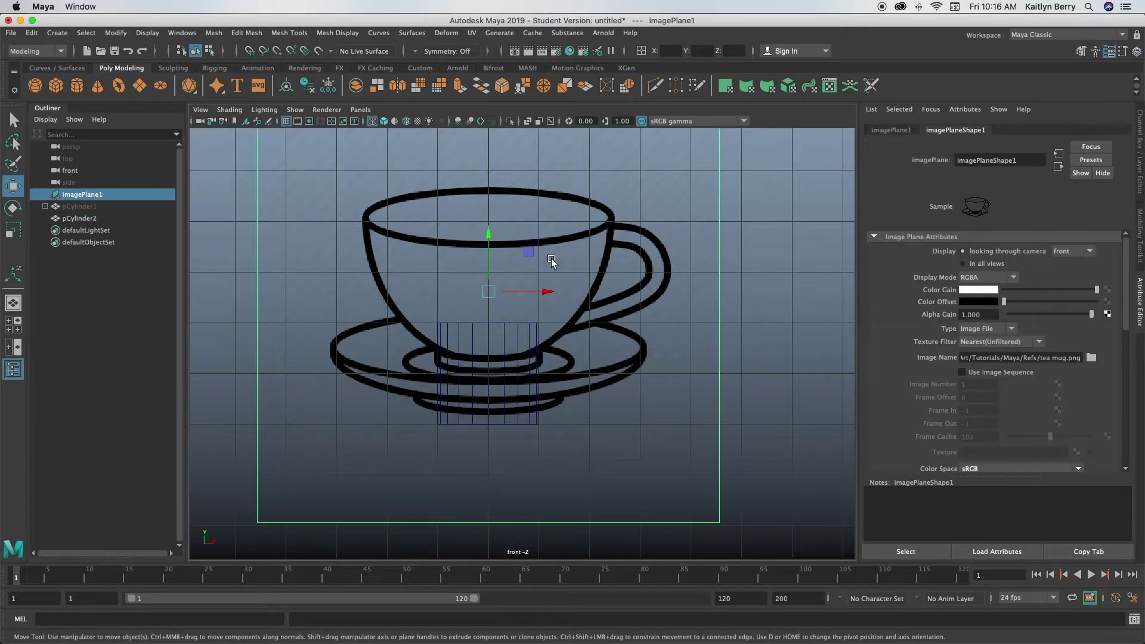
right_click_drag(662, 282, 521, 263, "alt")
middle_click_drag(507, 260, 502, 282, "alt")
left_click_drag(500, 279, 497, 261)
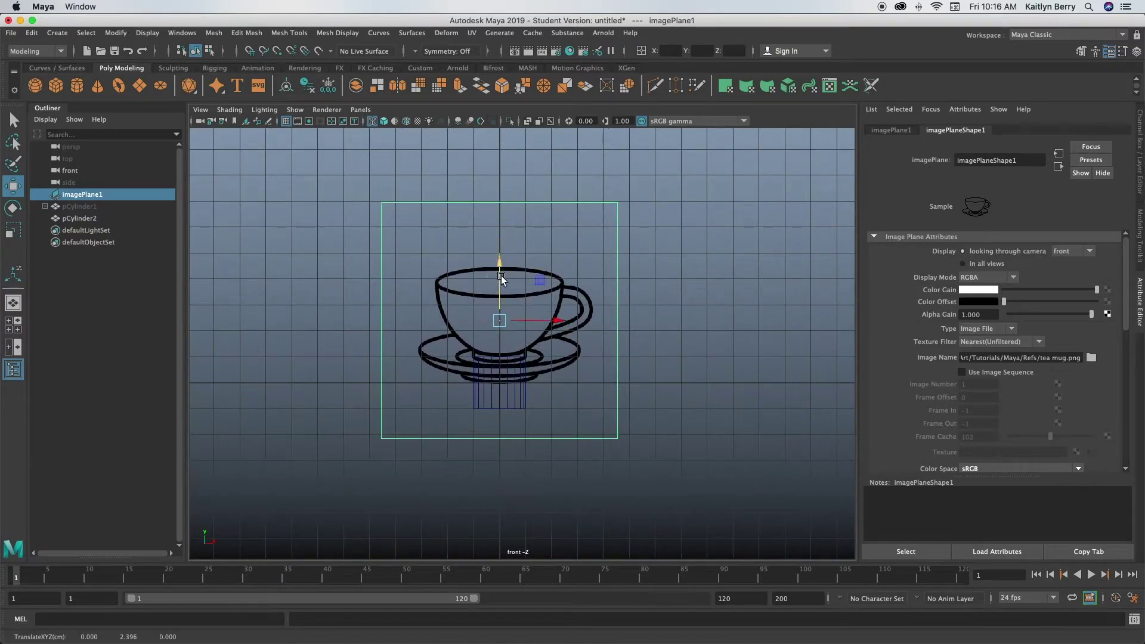
Step: Set the new cylinder's Y position to 1 and display the front view shaded
left_click(513, 405)
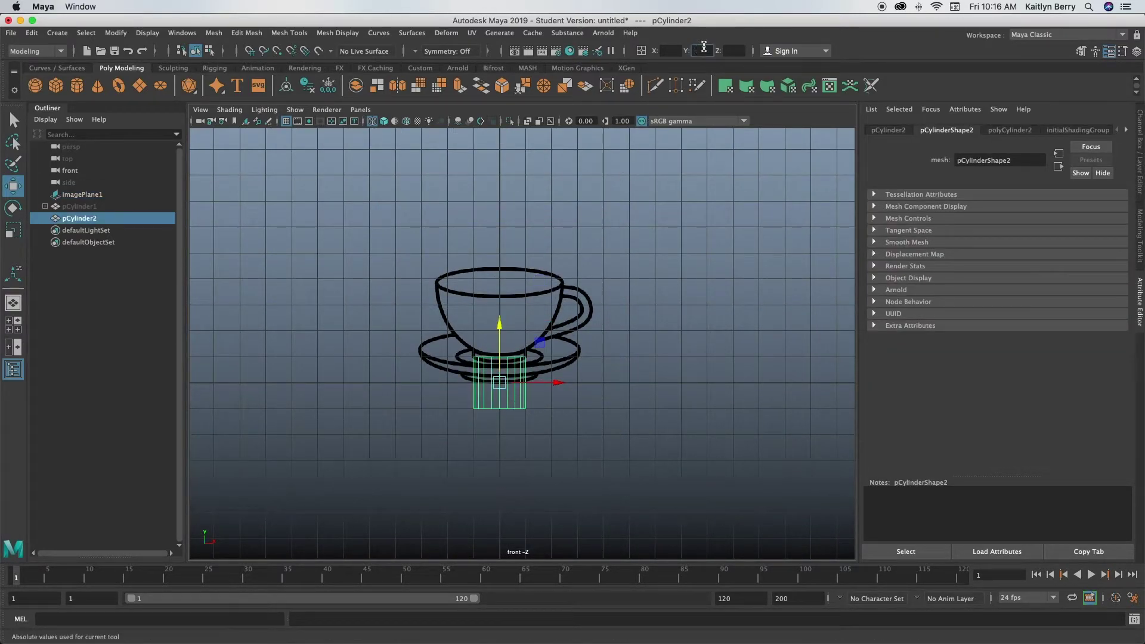
type("1")
key("Return")
scroll(672, 294, "up", 5)
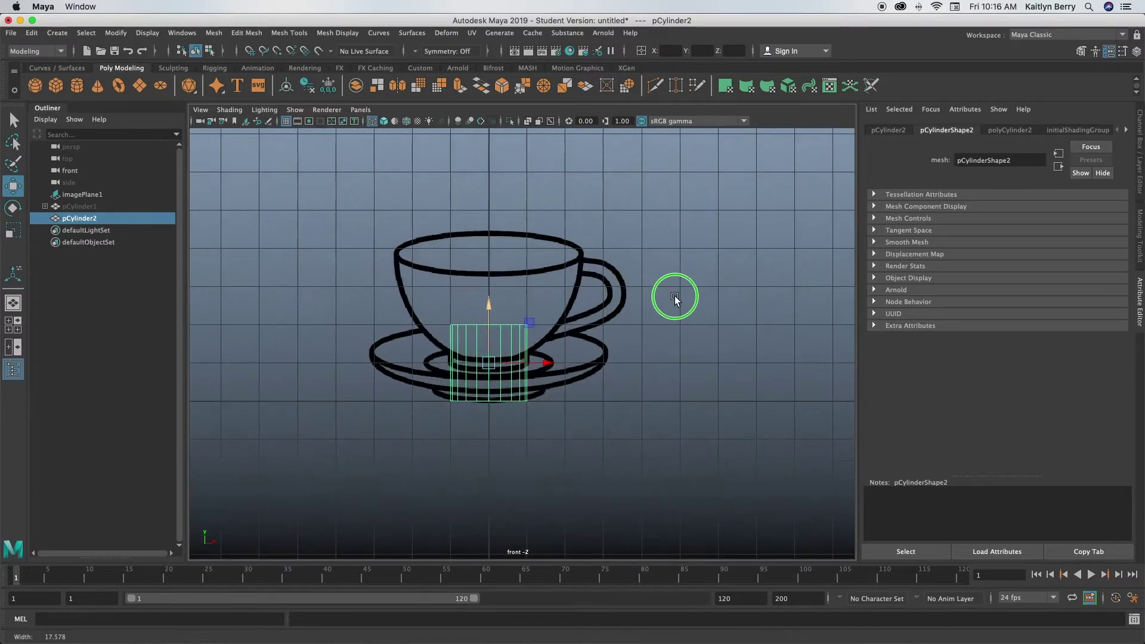
right_click(520, 346)
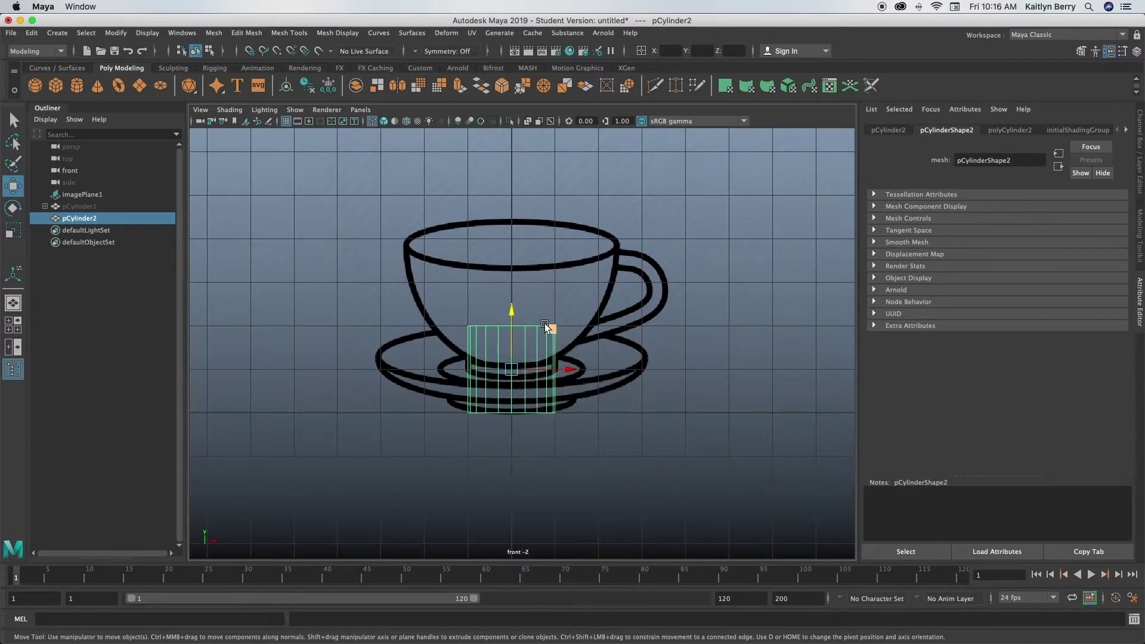
right_click_drag(545, 303, 588, 275)
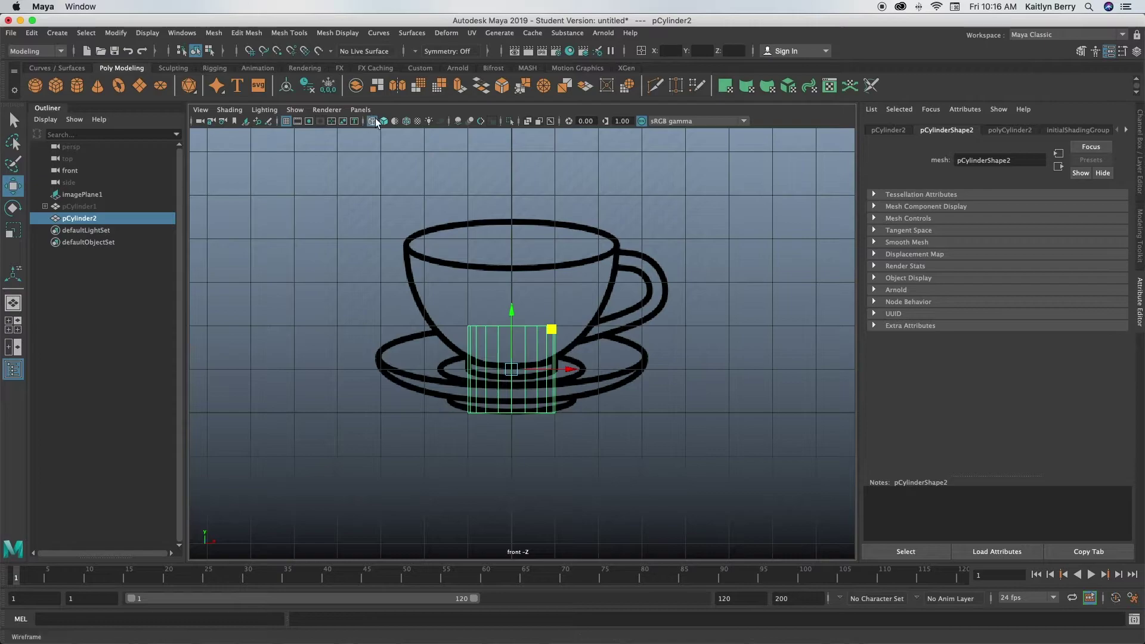
right_click_drag(534, 406, 605, 390, "alt")
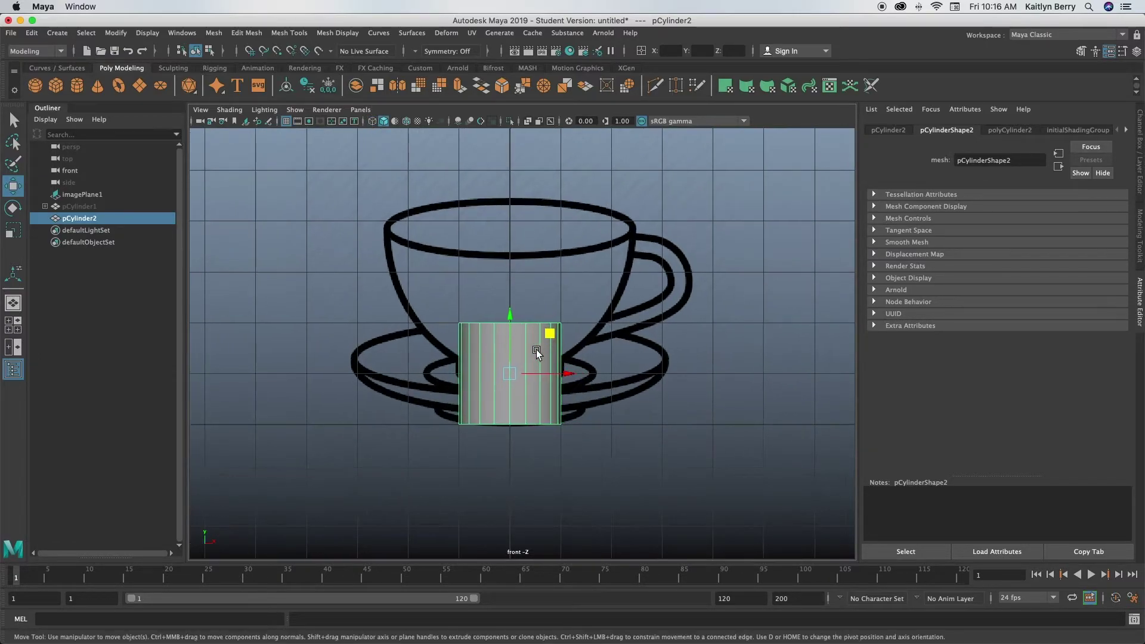
Step: Lower the cylinder's top vertices to about Y 1.1 and scale them outward to the full width of the reference saucer
right_click_drag(515, 333, 459, 306)
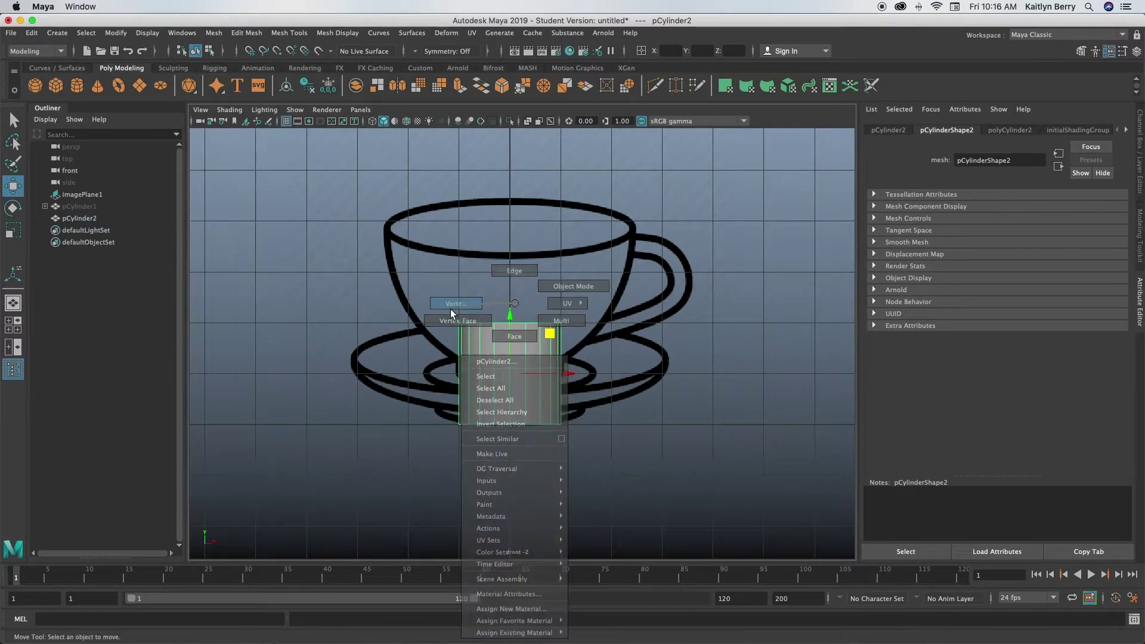
left_click_drag(430, 310, 618, 349)
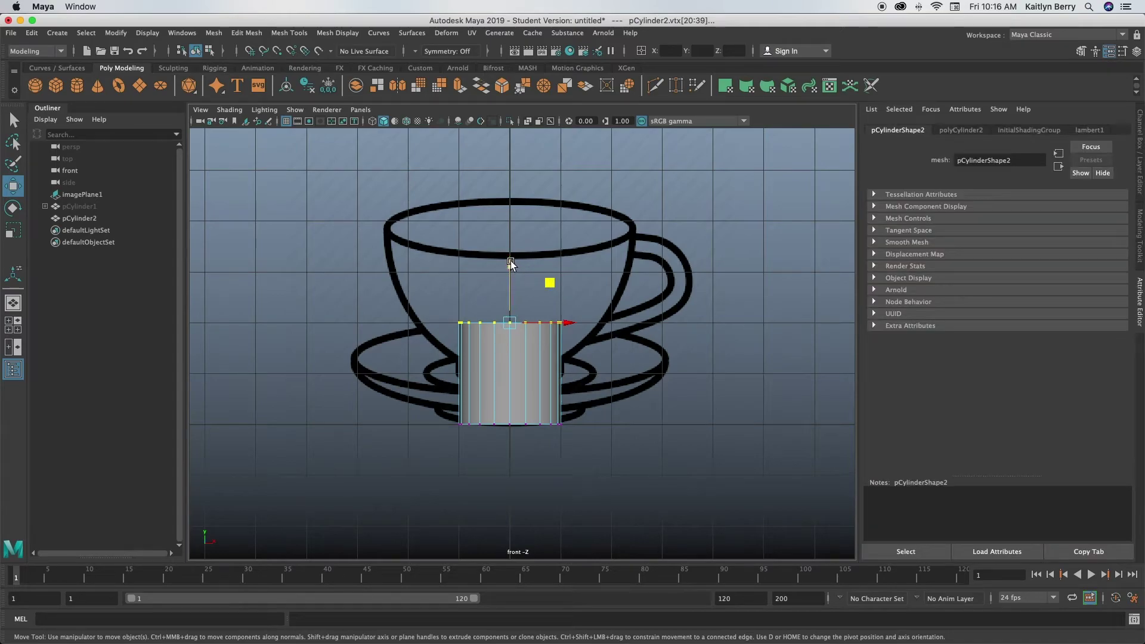
left_click_drag(511, 260, 509, 324)
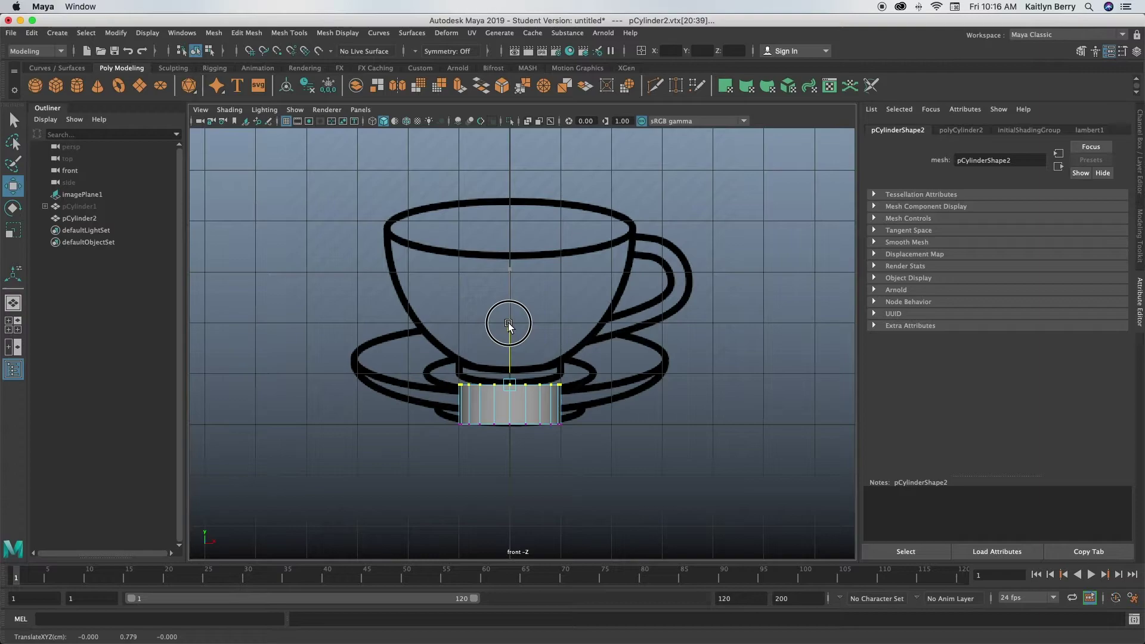
left_click_drag(508, 324, 506, 307)
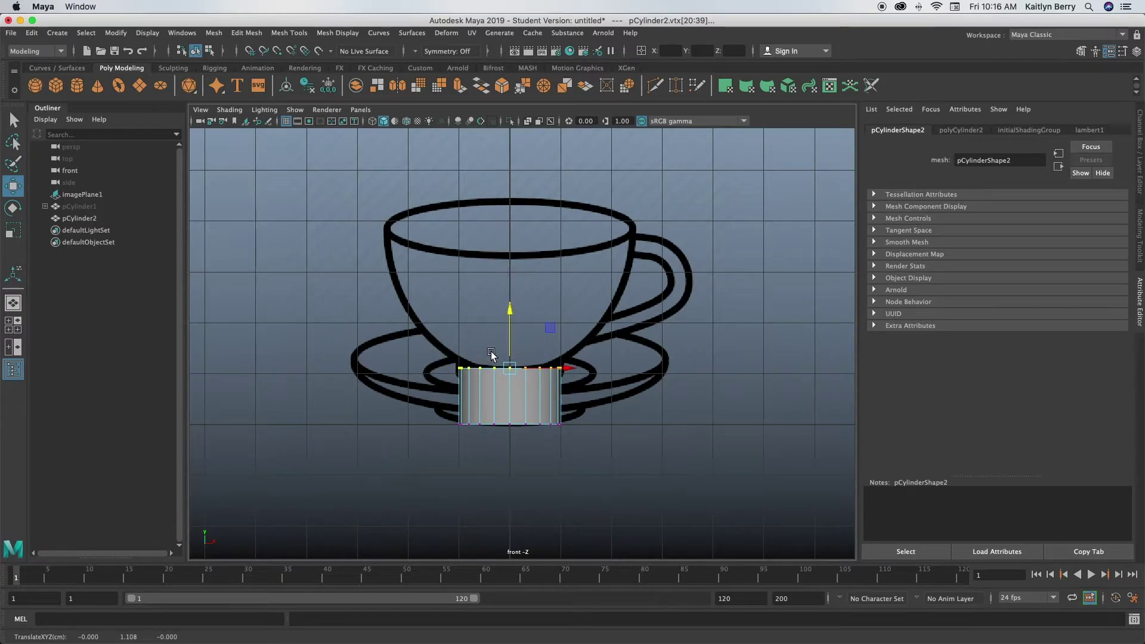
key("r")
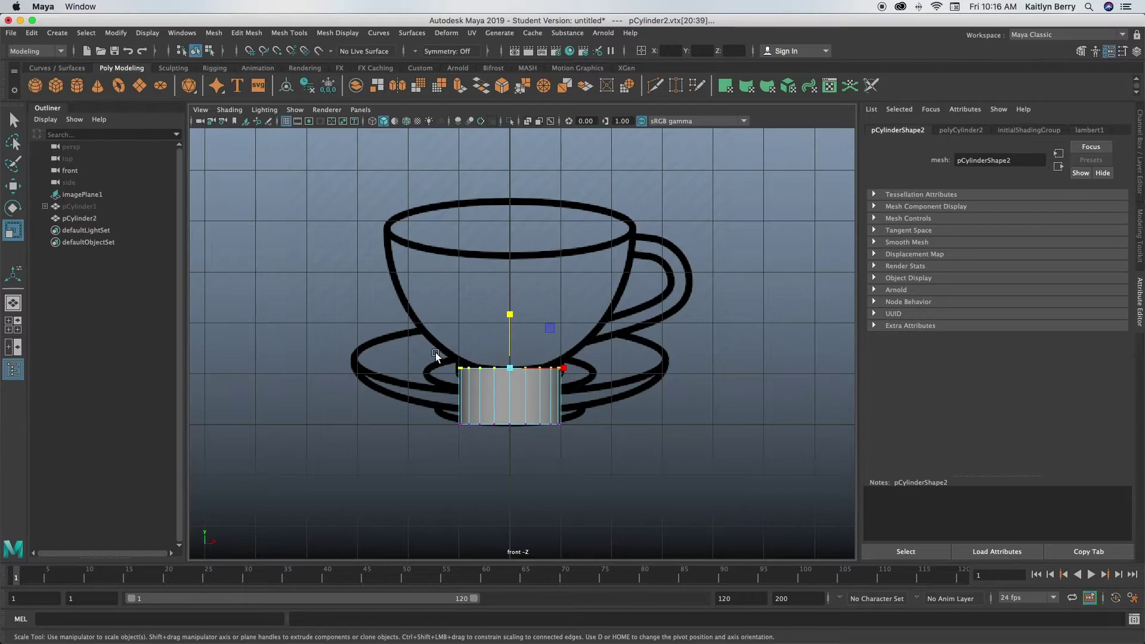
left_click_drag(509, 317, 516, 274)
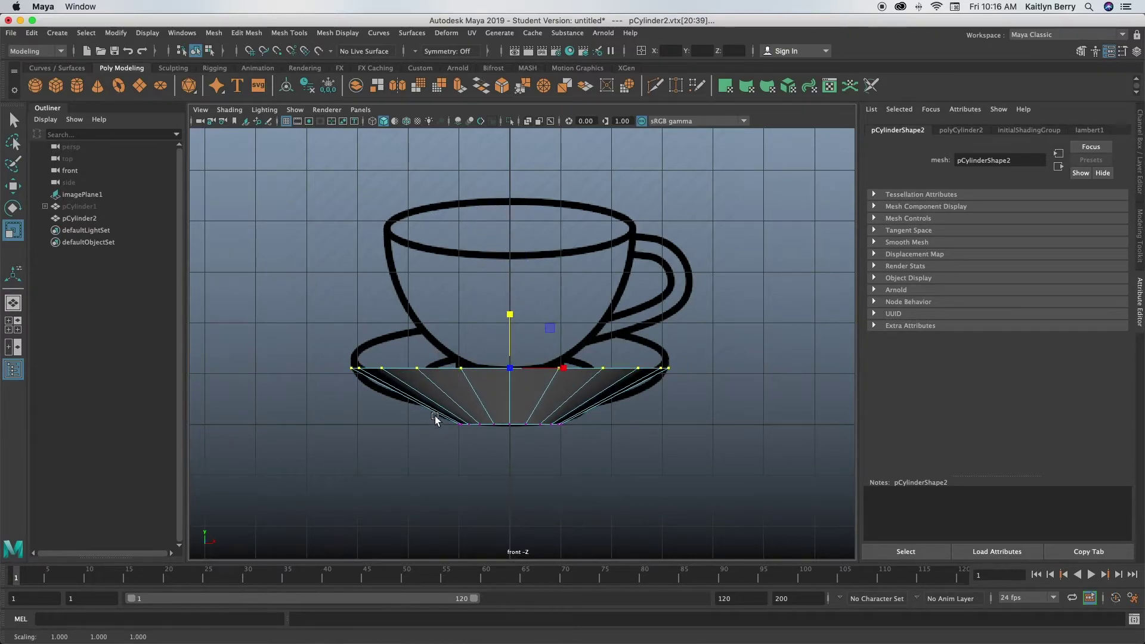
Step: Scale the cylinder's bottom ring of vertices slightly outward, toward the width of the reference saucer's base
left_click_drag(435, 416, 624, 449)
left_click_drag(509, 367, 512, 359, "ctrl")
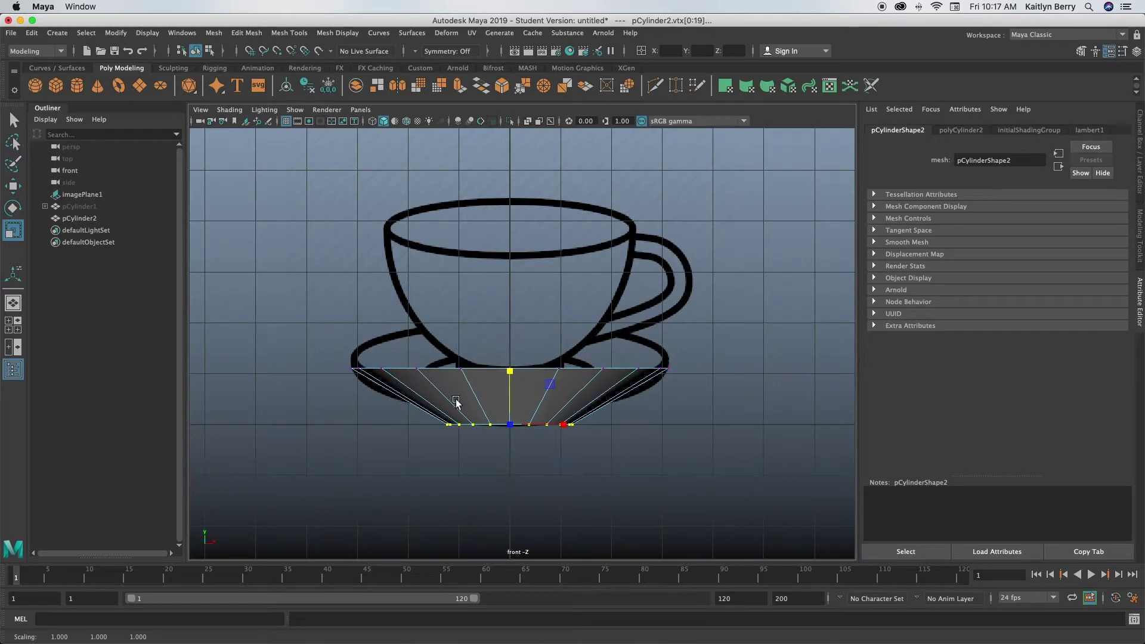
right_click_drag(477, 387, 537, 291)
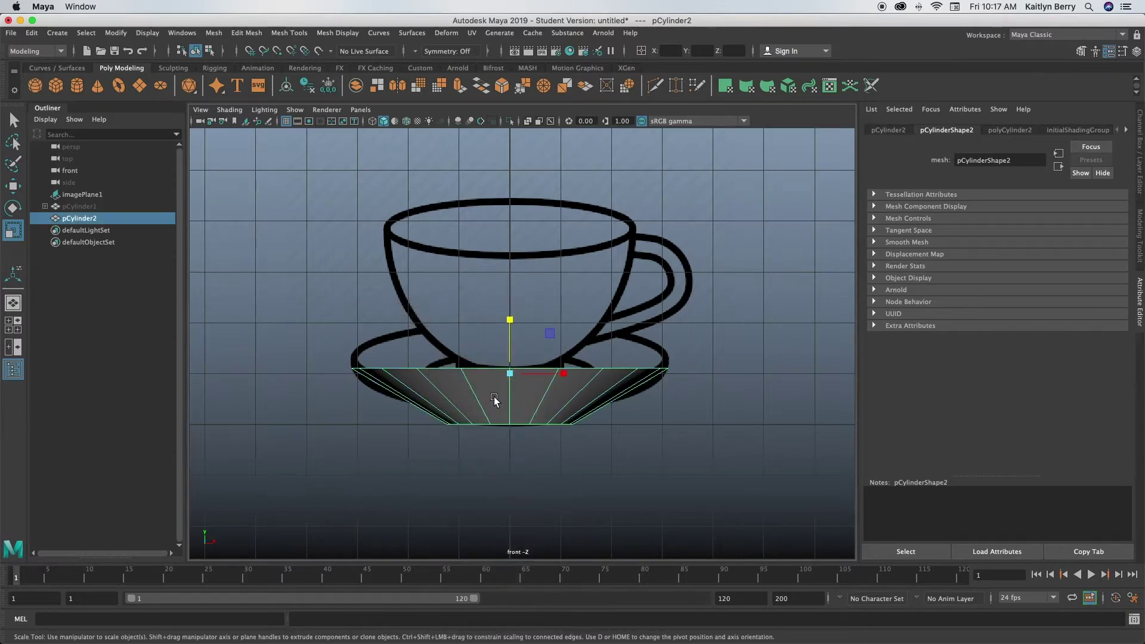
Step: Cut three evenly spaced horizontal edge loops around the side of the saucer cylinder with Multi-Cut
right_click(491, 397, "shift")
left_click(428, 339)
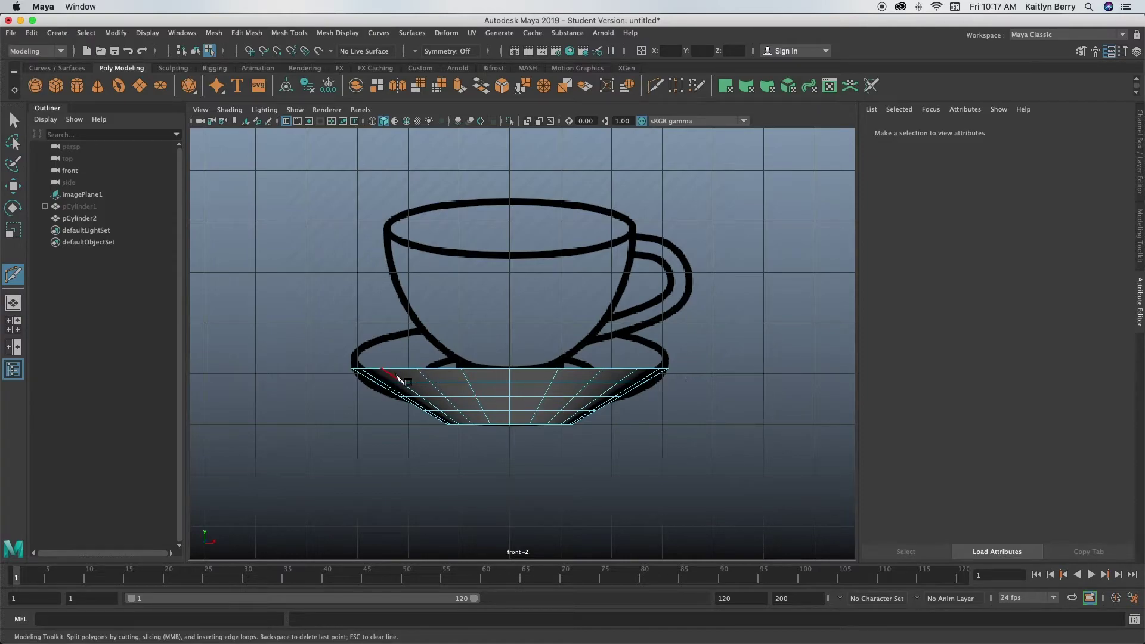
key("w")
Step: Scale the three new vertex rings horizontally so the saucer's side follows the reference curve and narrows to a foot
right_click_drag(503, 397, 437, 297)
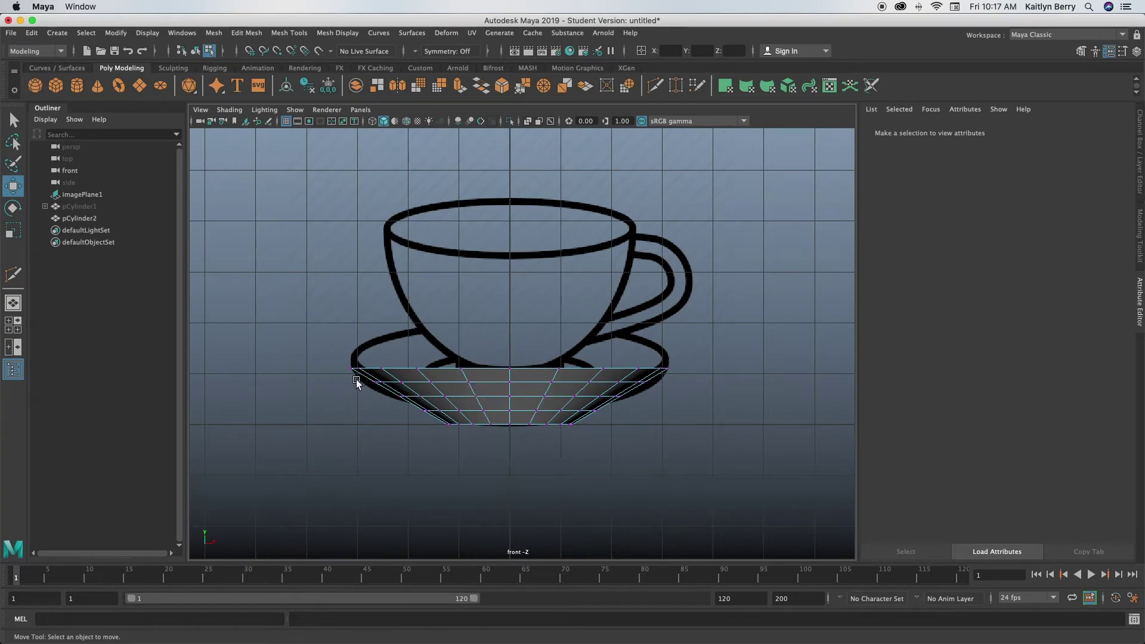
left_click_drag(353, 380, 672, 395)
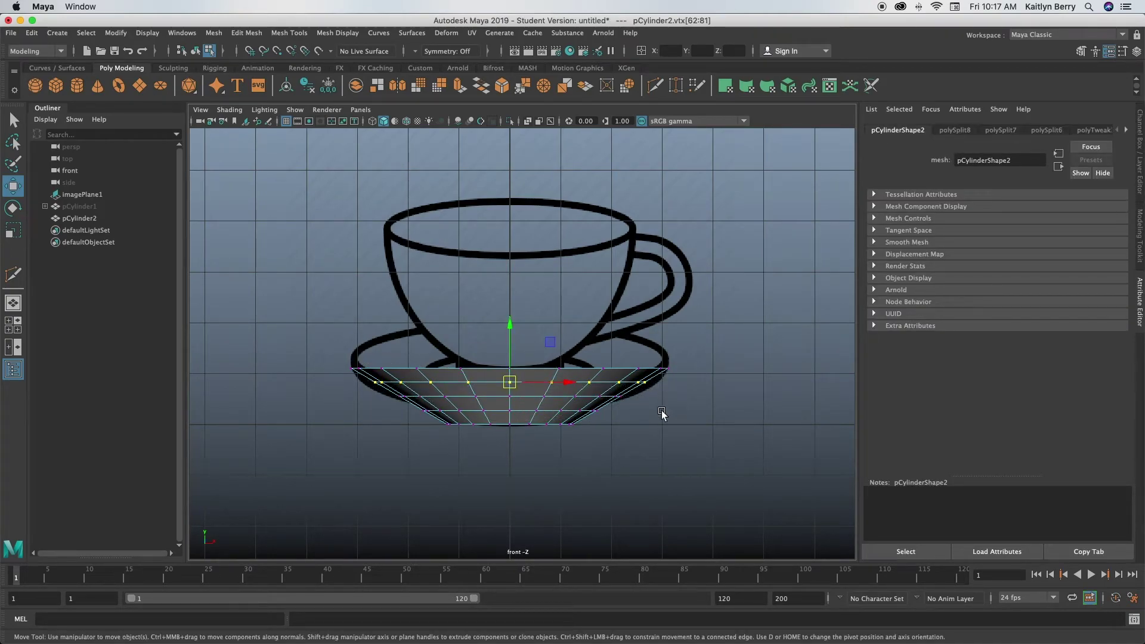
key("r")
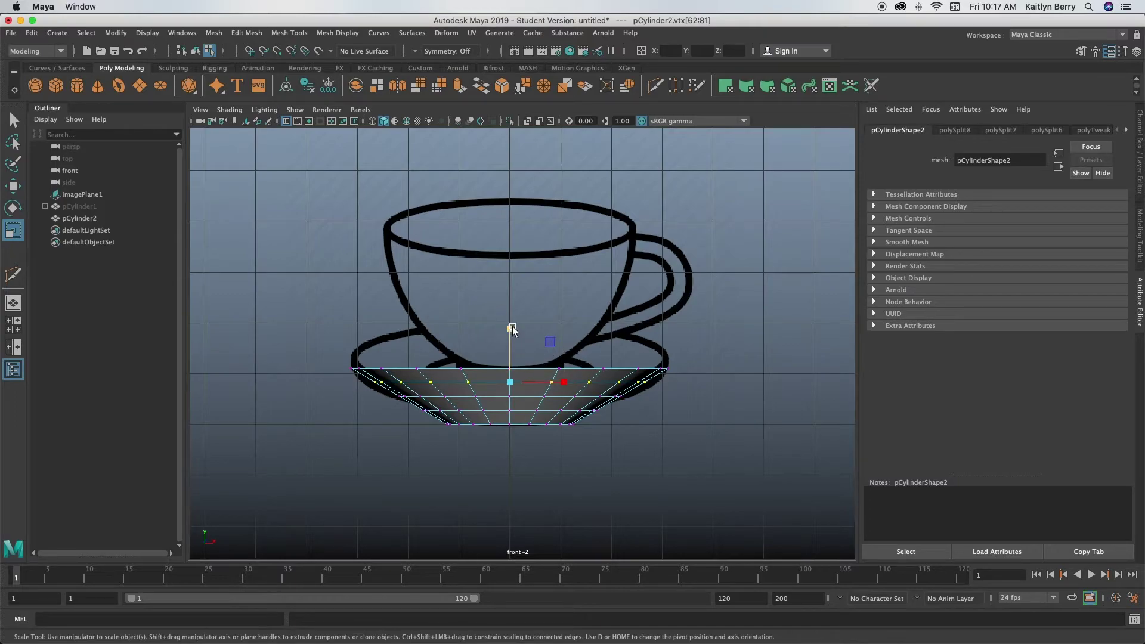
left_click_drag(512, 333, 490, 351)
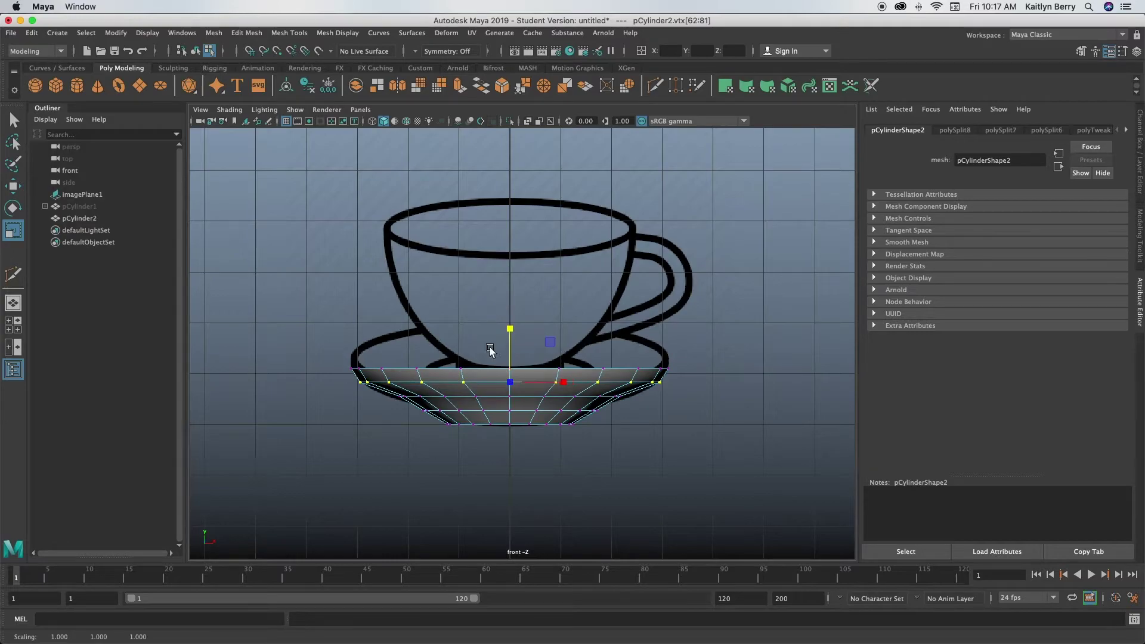
left_click_drag(389, 391, 647, 400)
left_click_drag(510, 345, 511, 348)
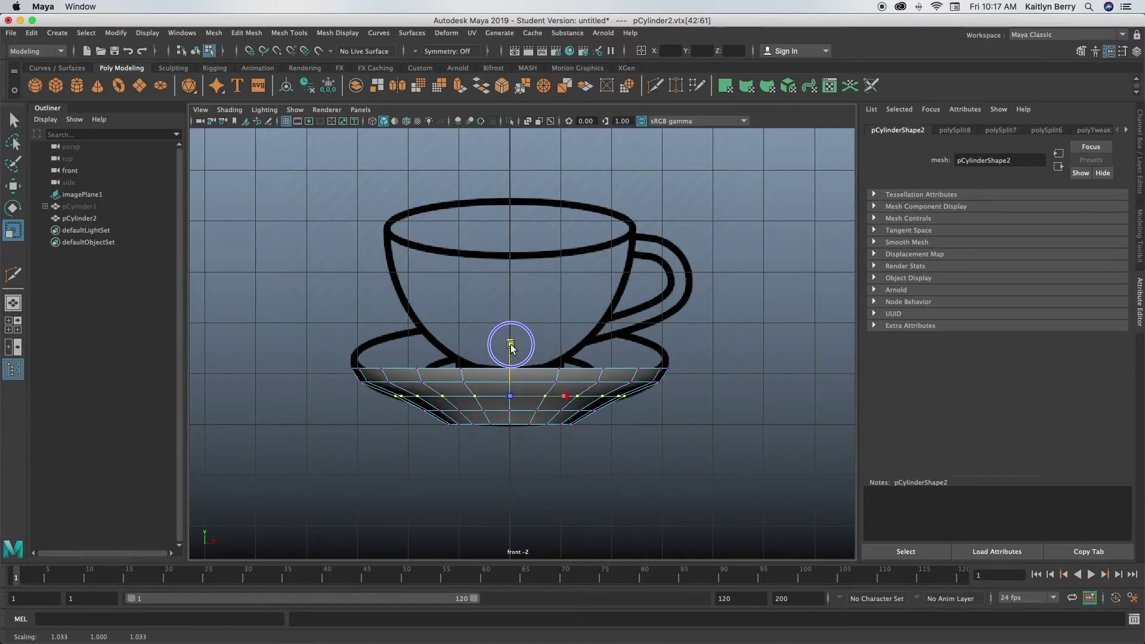
left_click_drag(409, 399, 636, 441)
left_click_drag(514, 364, 519, 372)
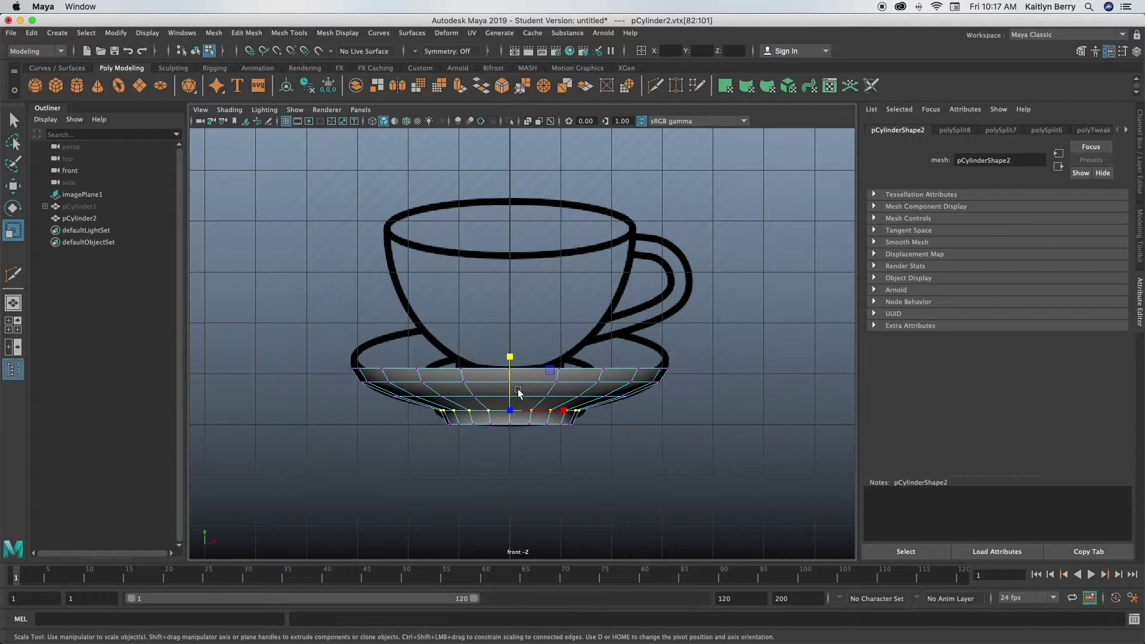
Step: Lower the saucer's three upper vertex rings slightly in the front view to shorten the foot
key("space")
key("space")
left_click(613, 371)
left_click_drag(613, 371, 529, 350, "alt")
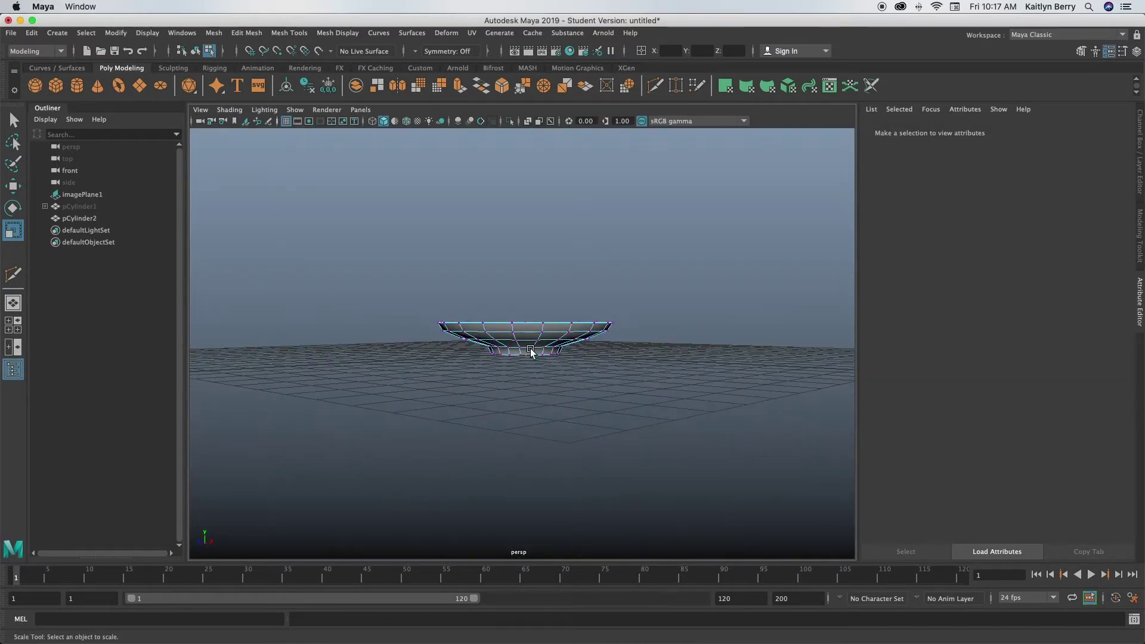
key("space")
key("space")
left_click_drag(325, 342, 733, 405)
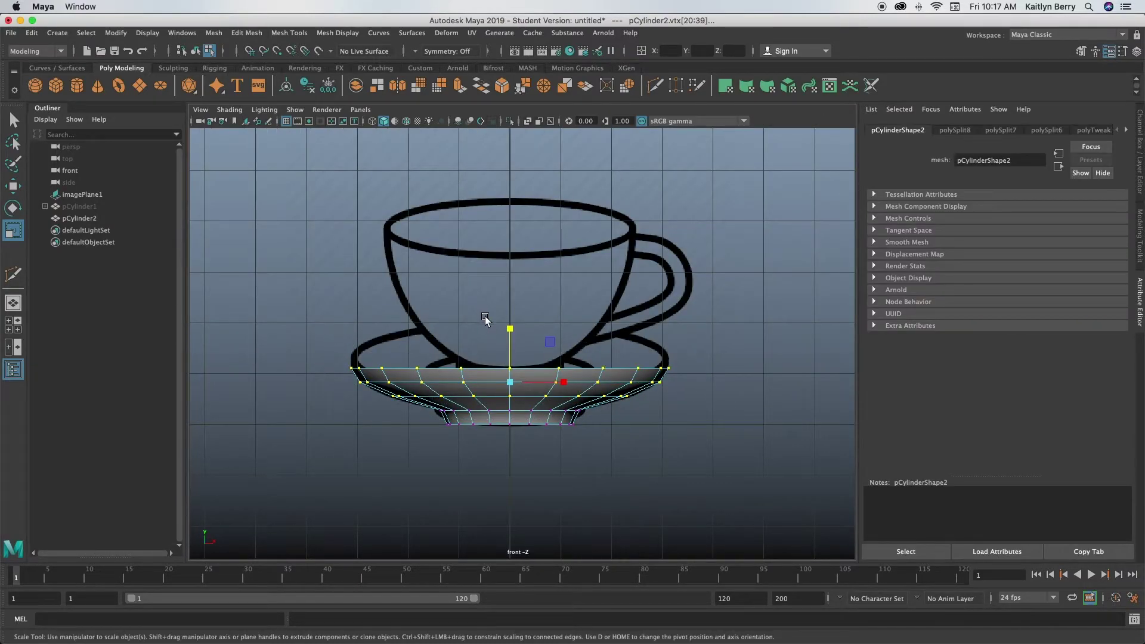
key("w")
left_click_drag(510, 328, 514, 345)
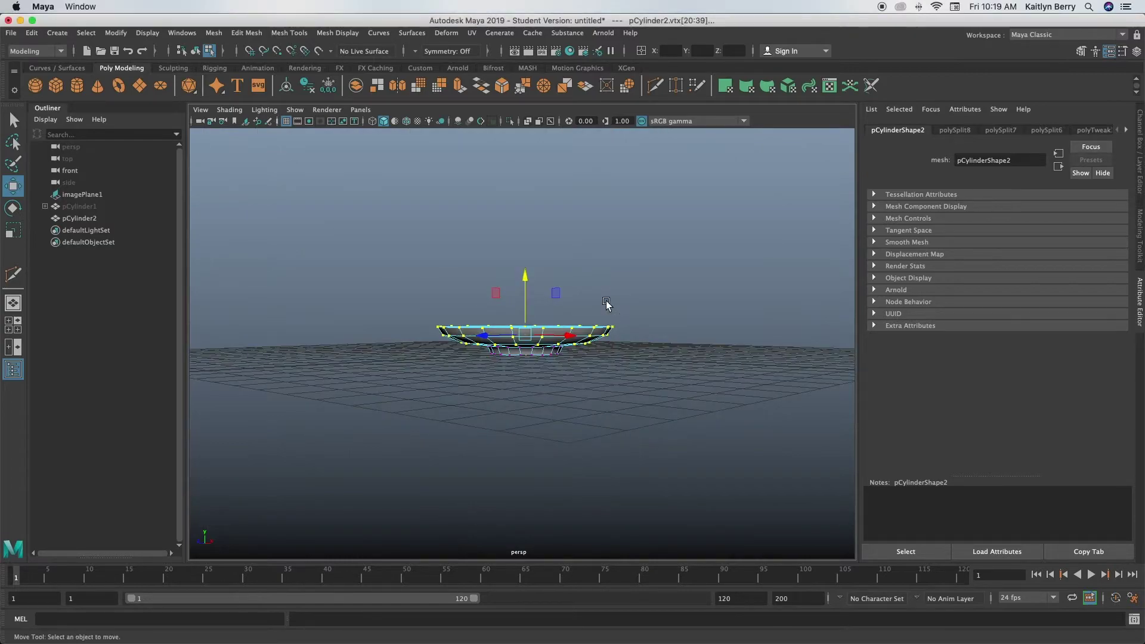
Step: Delete the faces of the saucer's top cap to open up its inside
left_click(605, 304)
left_click_drag(523, 335, 495, 382, "alt")
right_click_drag(495, 379, 632, 379, "alt")
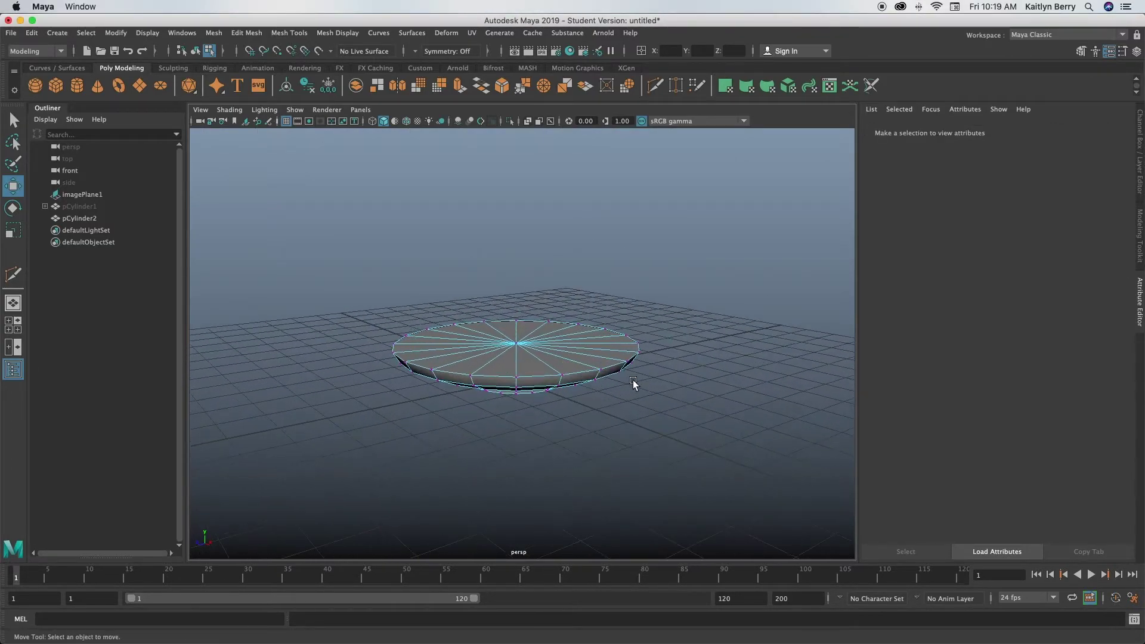
mouse_move(523, 334)
right_mouse_down()
mouse_move(517, 273)
mouse_move(521, 331)
right_mouse_up()
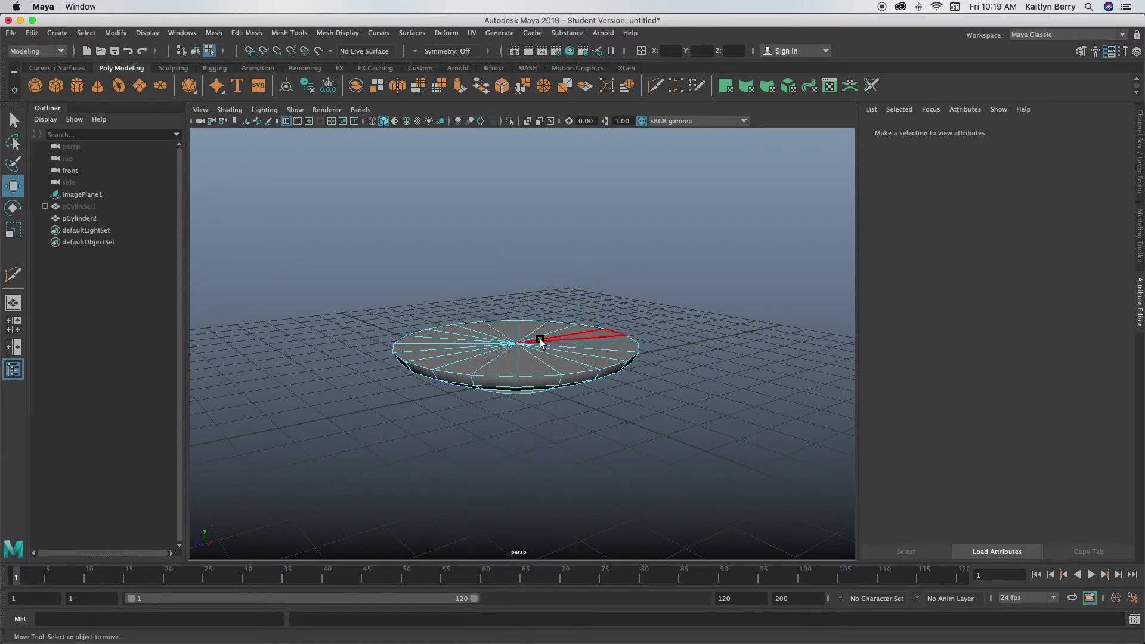
key("q")
key("Tab")
mouse_move(543, 329)
left_mouse_down()
mouse_move(486, 335)
mouse_move(568, 358)
mouse_move(557, 334)
mouse_move(491, 349)
left_mouse_up()
key("Delete")
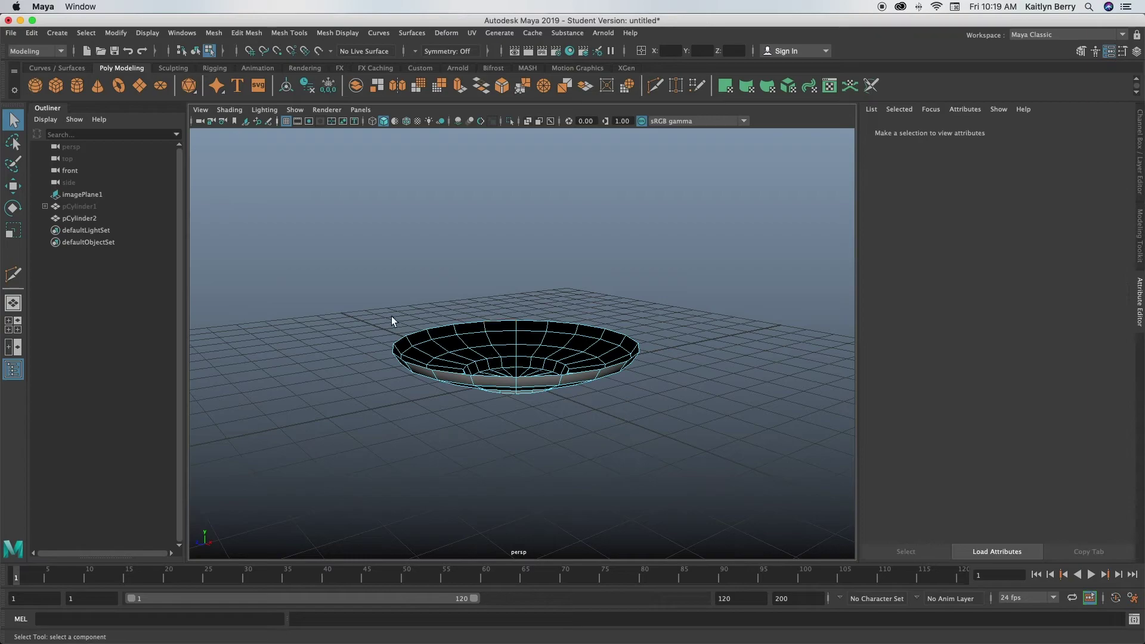
Step: Extrude the whole saucer mesh with a small thickness to give it a solid wall, and preview it smoothed
right_click_drag(511, 350, 560, 280)
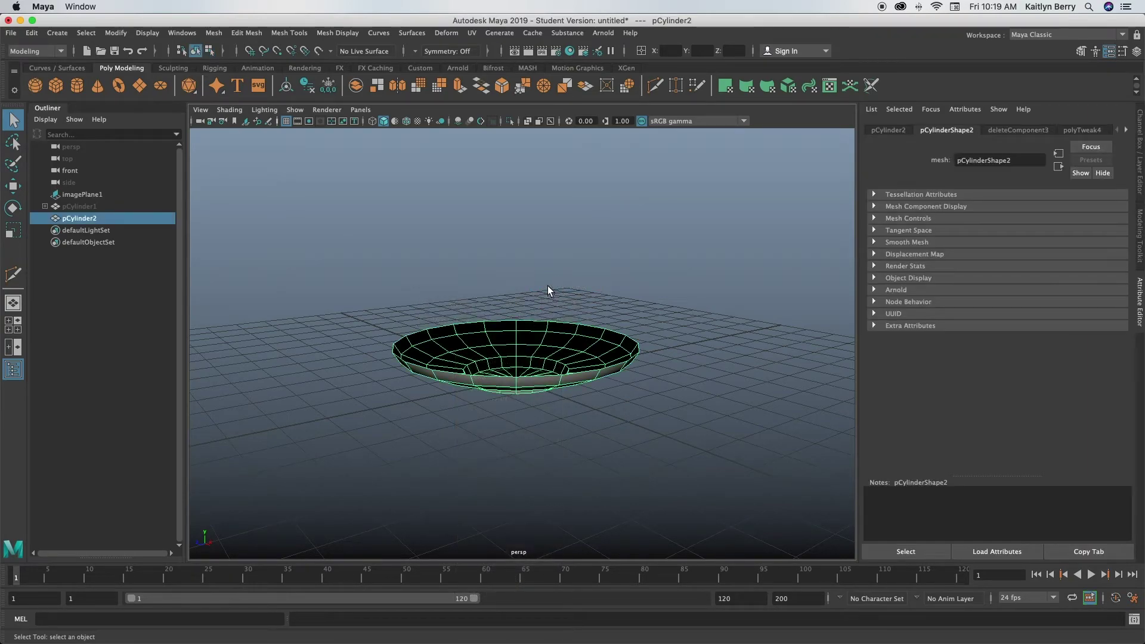
key("ctrl+e")
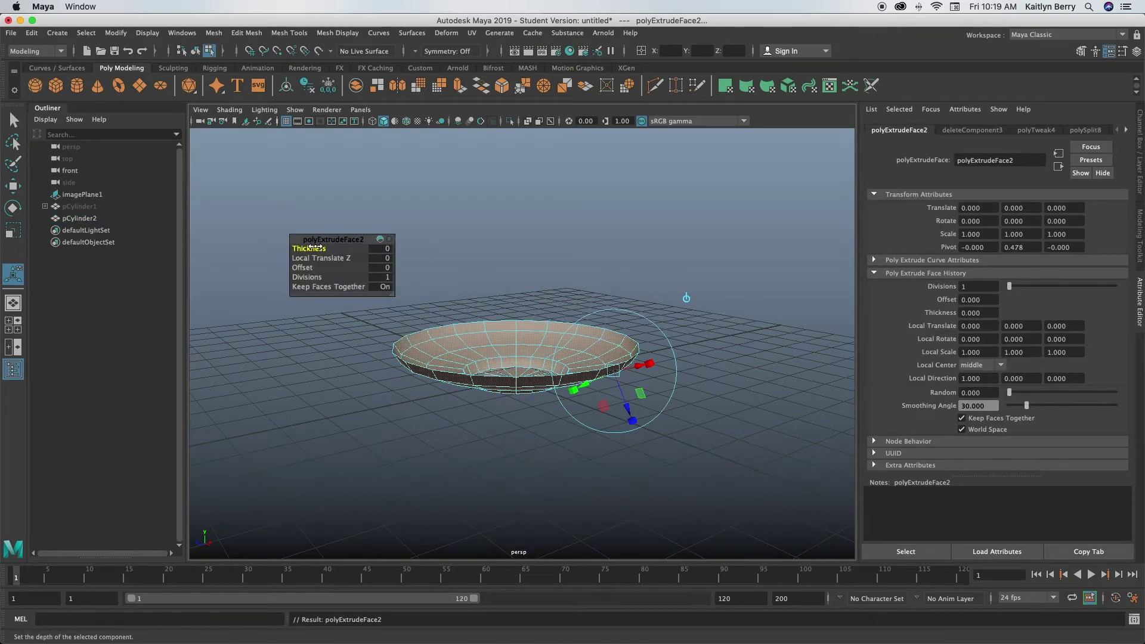
left_click_drag(315, 248, 331, 246)
left_click(524, 448)
left_click_drag(524, 447, 536, 404, "alt")
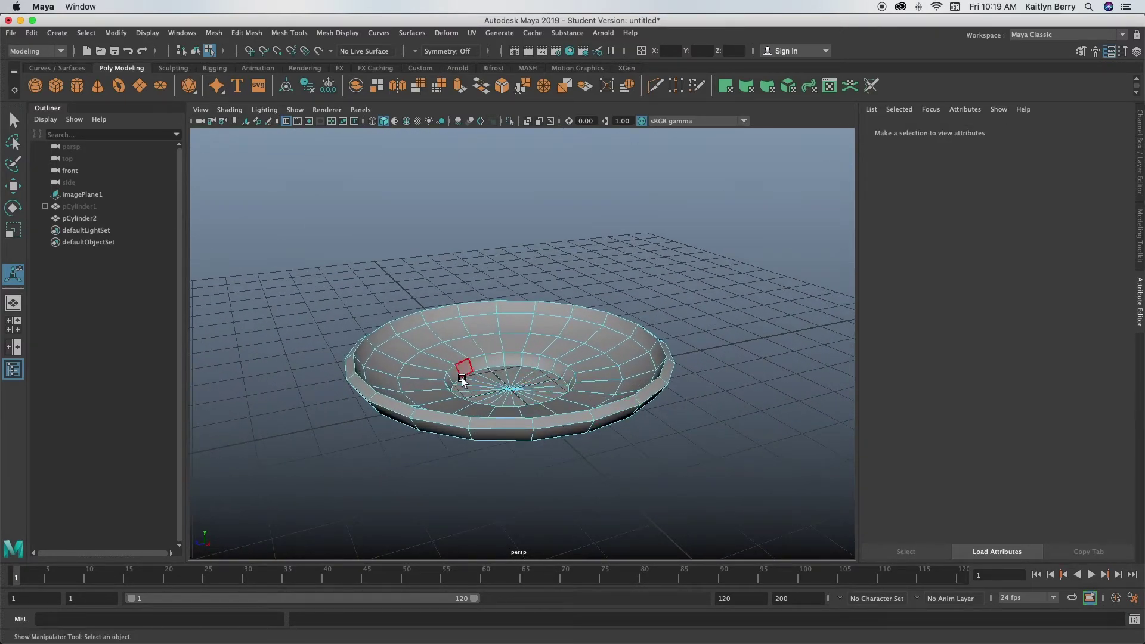
key("3")
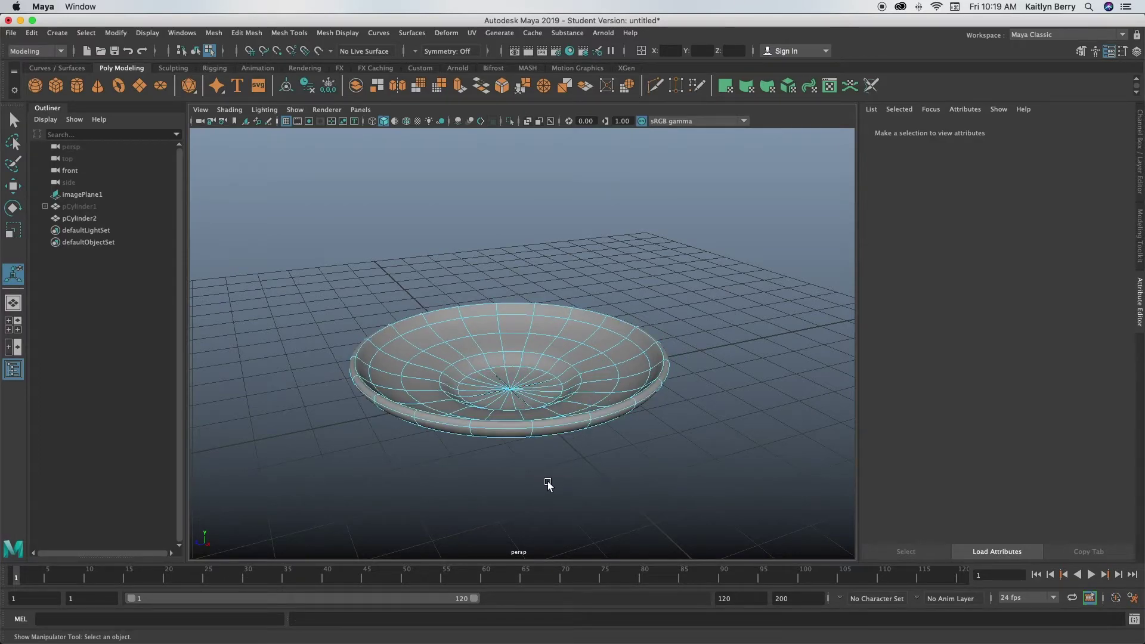
left_click_drag(548, 484, 487, 480, "alt")
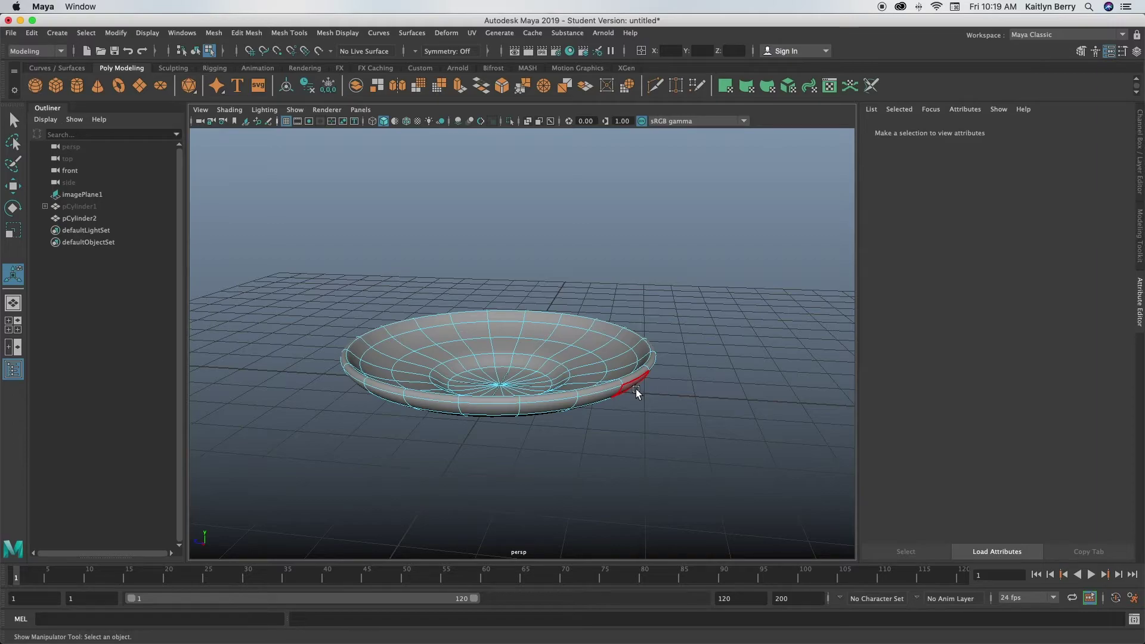
Step: Bevel the edge loops of the saucer's rim with 2 segments and a fraction of 0.3, and preview it smoothed
key("1")
right_click_drag(501, 382, 502, 275)
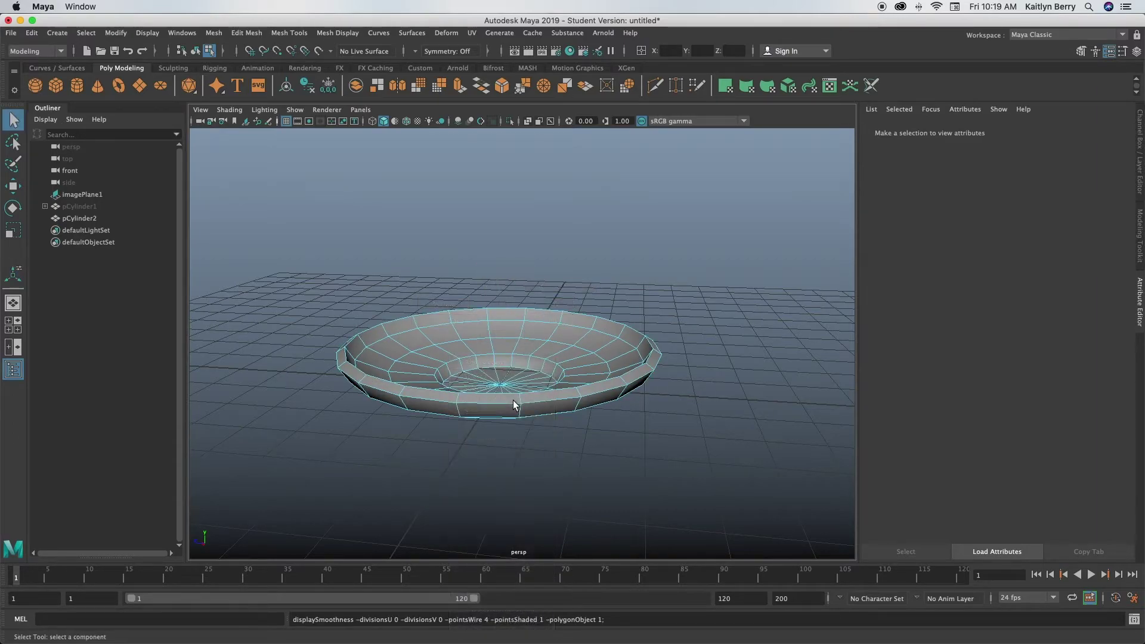
left_click(534, 397)
double_click(534, 393)
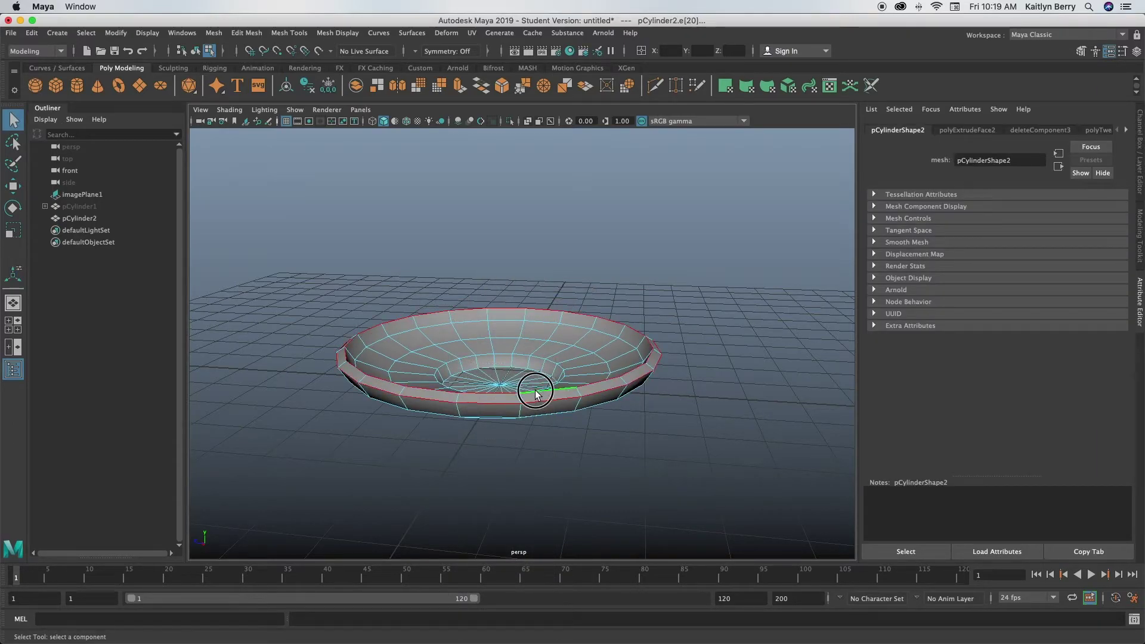
key("ctrl+b")
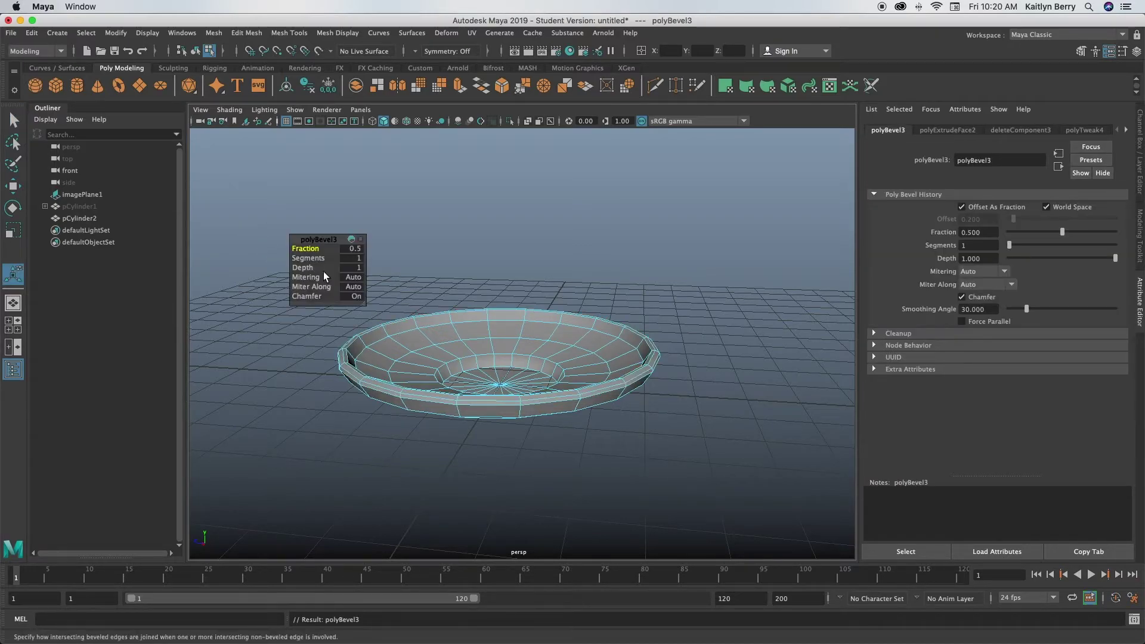
left_click(346, 257)
type("2")
key("Return")
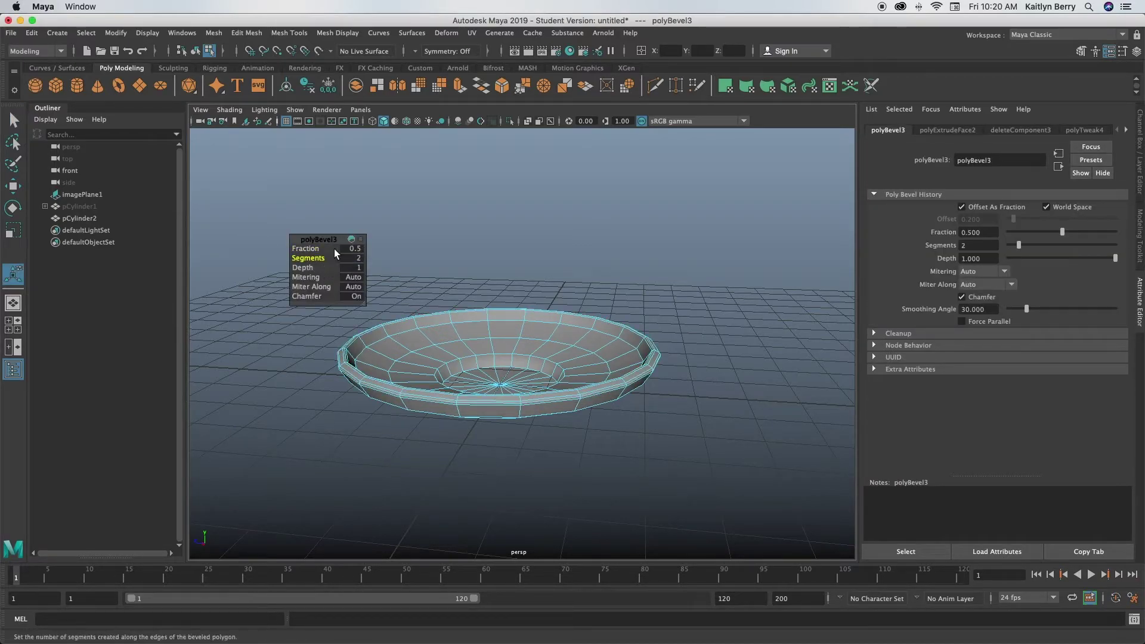
left_click_drag(311, 248, 301, 244)
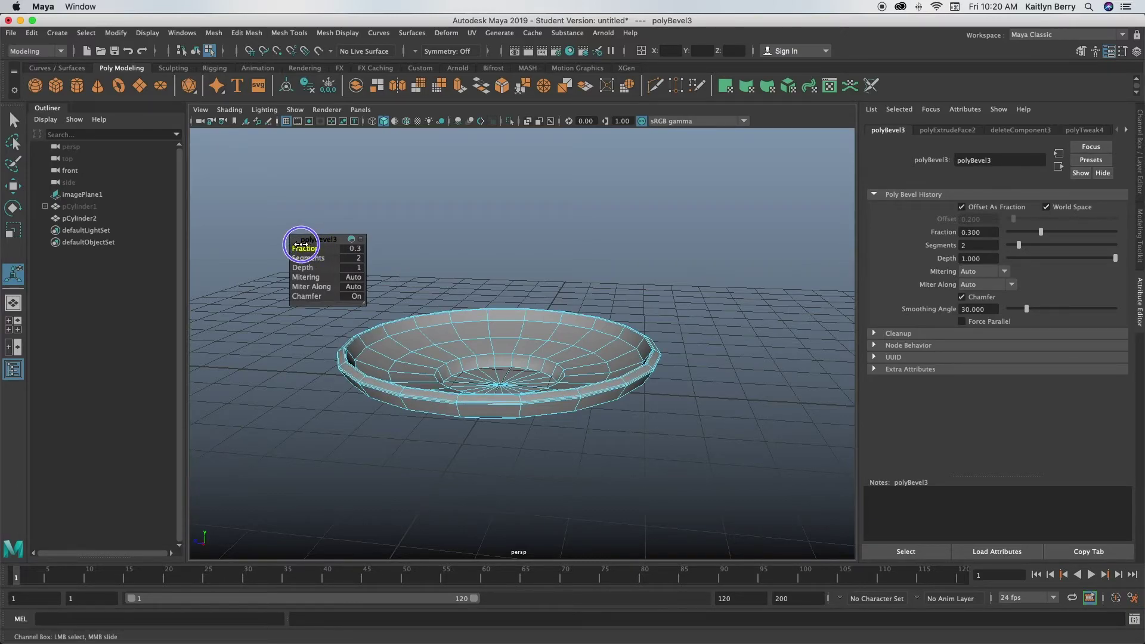
left_click(528, 505)
key("3")
left_click(514, 433)
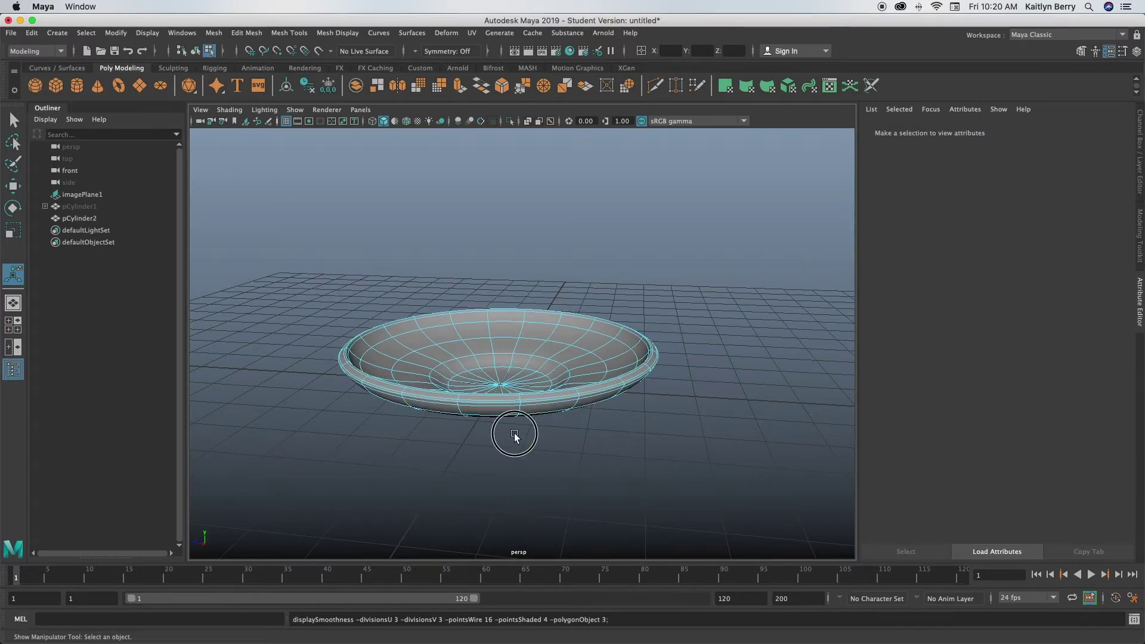
Step: Bevel the bottom edge loop of the saucer's foot with 2 segments and a fraction of 0.15
left_click_drag(509, 481, 496, 406, "alt")
key("1")
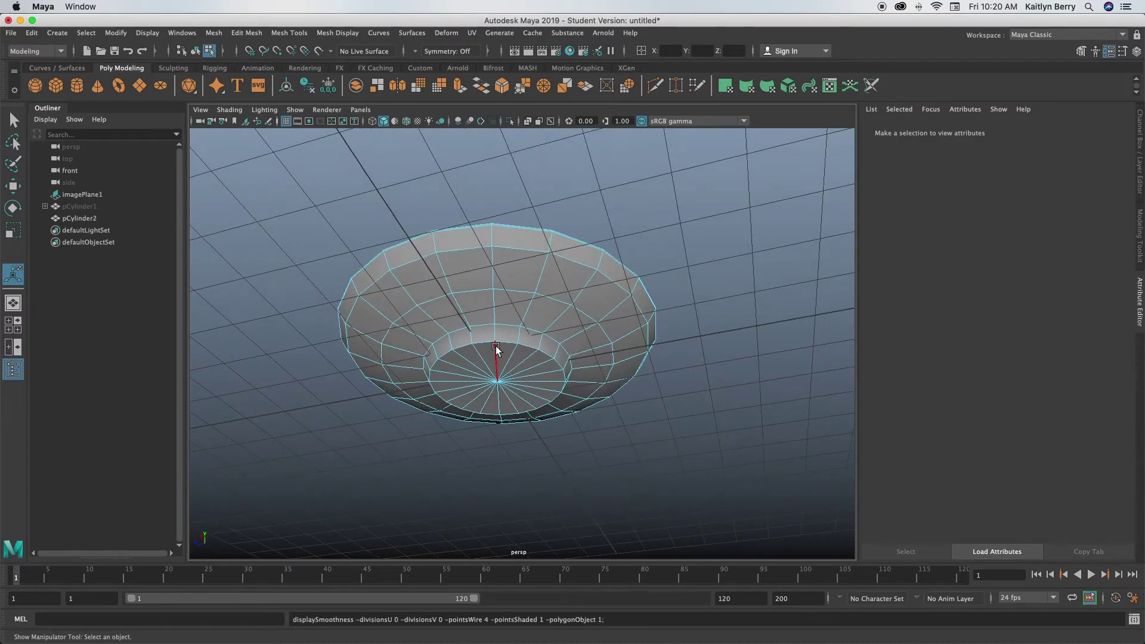
double_click(506, 341)
key("ctrl+b")
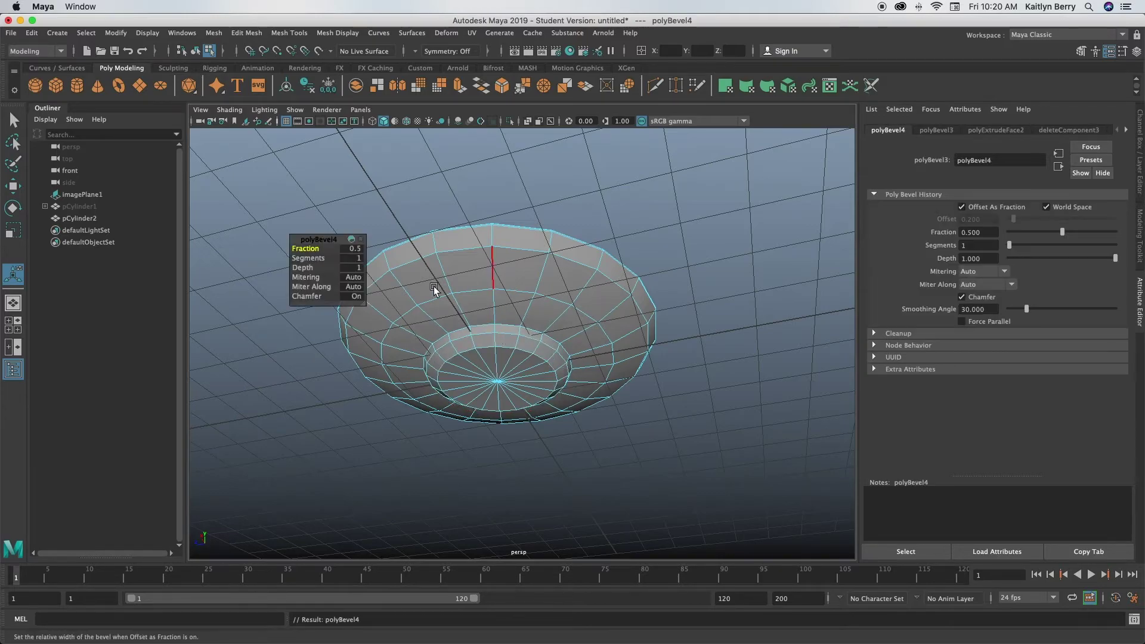
left_click(358, 258)
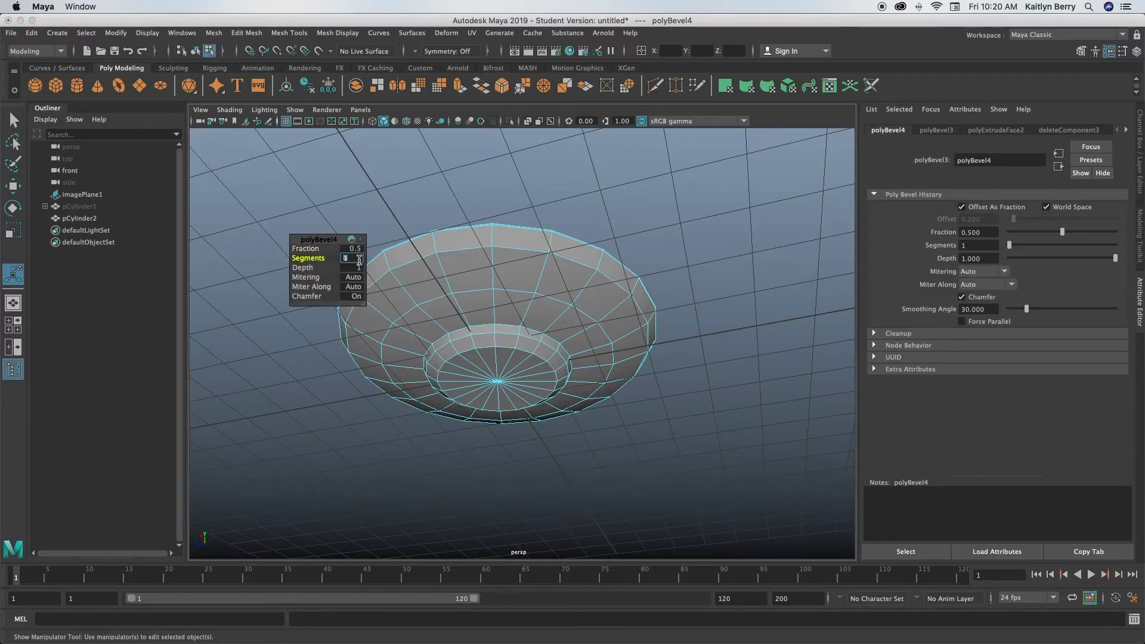
type("2")
key("Return")
left_click_drag(316, 249, 304, 247)
left_click(313, 248)
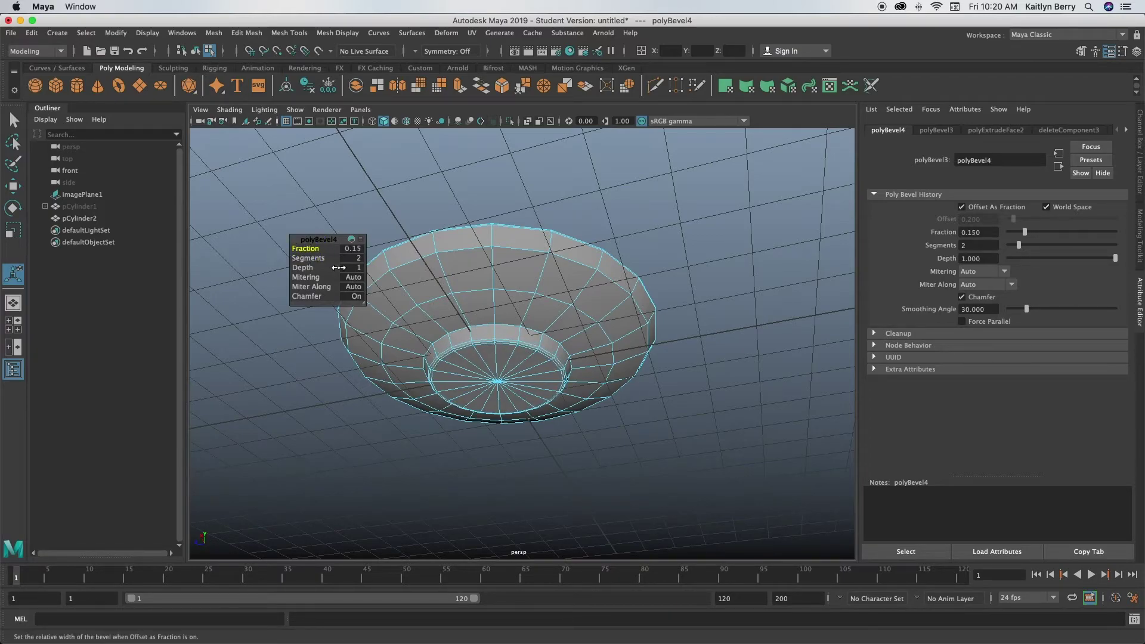
left_click(572, 482)
Step: Examine the smoothed saucer from the side and up close around its recessed centre
mouse_move(542, 325)
left_mouse_down("alt")
mouse_move(513, 348)
mouse_move(534, 357)
mouse_move(559, 349)
left_mouse_up("alt")
mouse_move(560, 351)
right_mouse_down()
mouse_move(577, 319)
mouse_move(588, 334)
right_mouse_up()
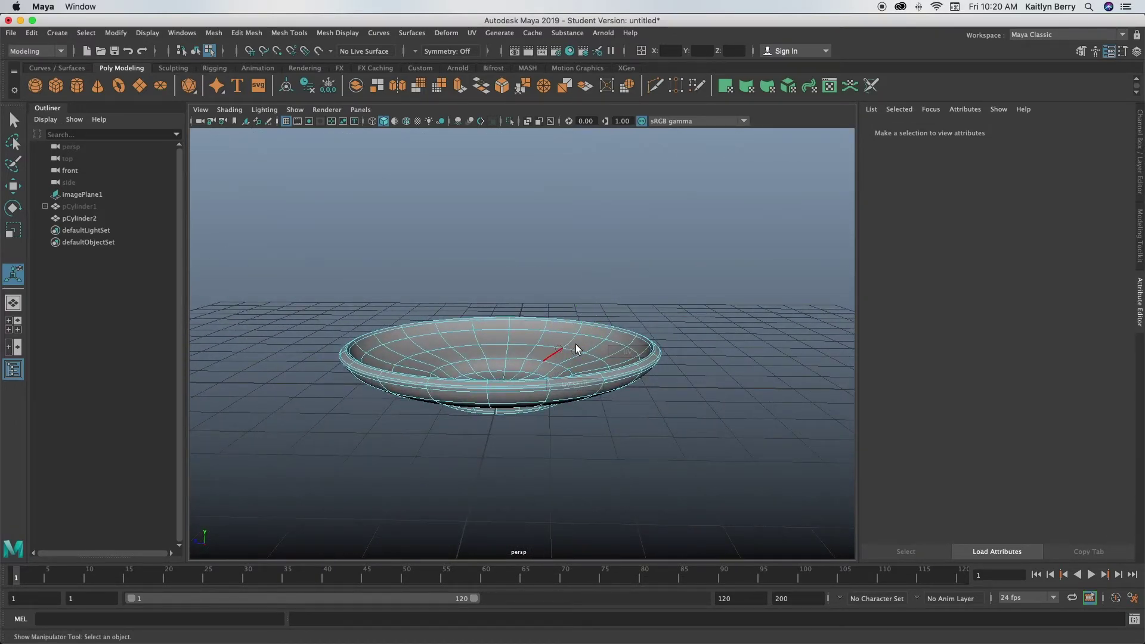
mouse_move(535, 303)
right_mouse_down()
mouse_move(536, 293)
mouse_move(536, 305)
right_mouse_up()
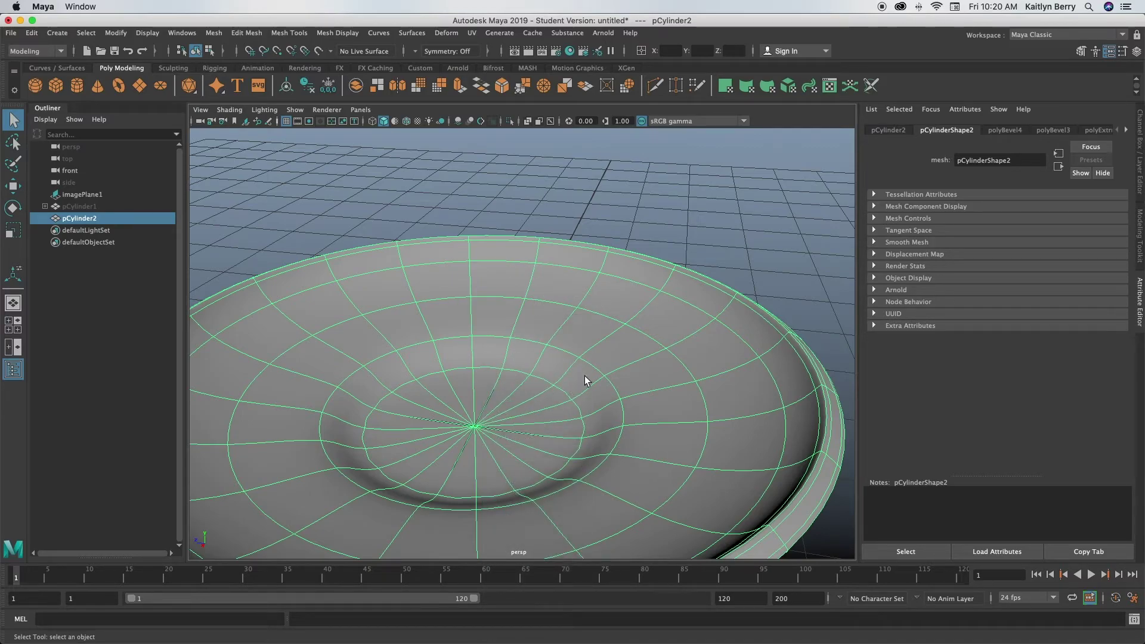
right_click_drag(542, 396, 590, 283)
right_click(563, 400)
left_click(630, 274)
left_click(785, 207)
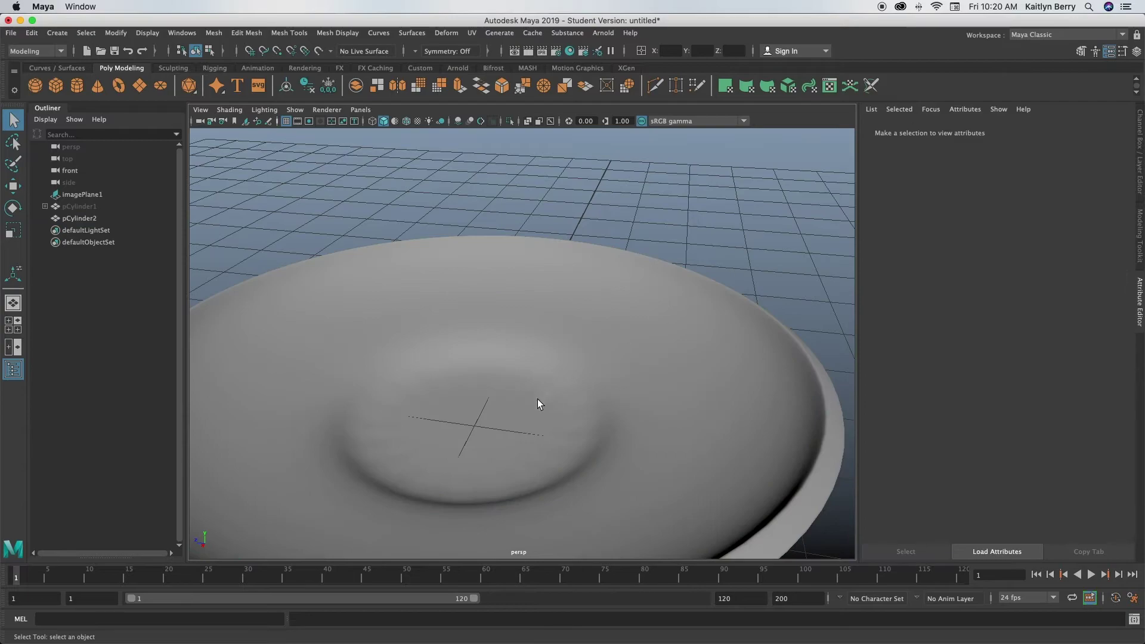
Step: Bevel the edge loop around the saucer's recessed centre with 2 segments
right_click_drag(480, 399, 479, 271)
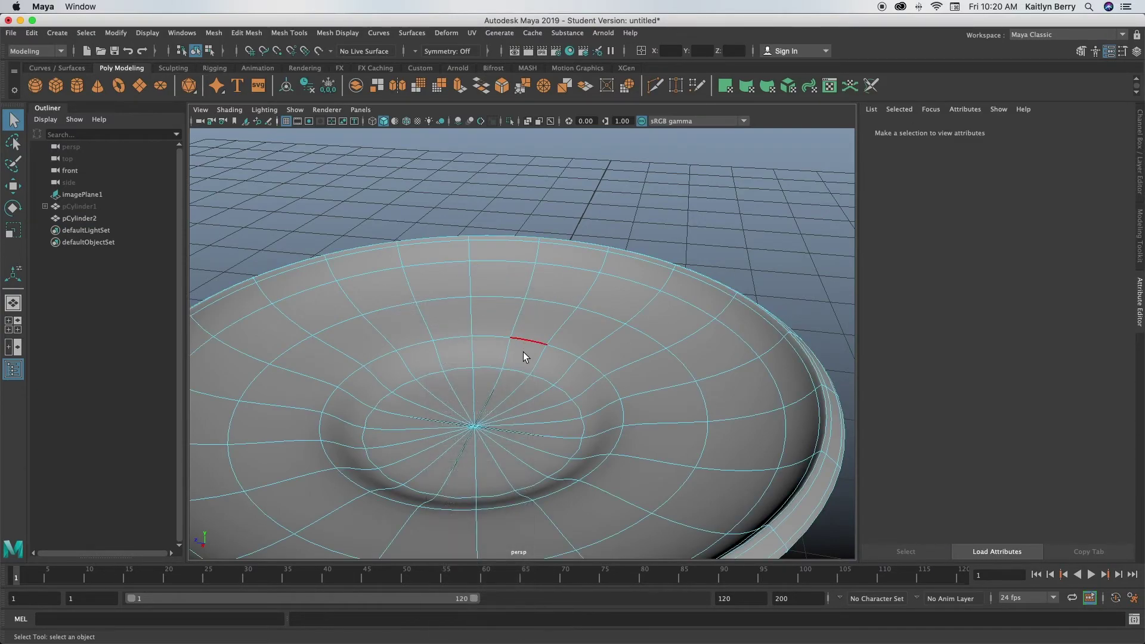
key("1")
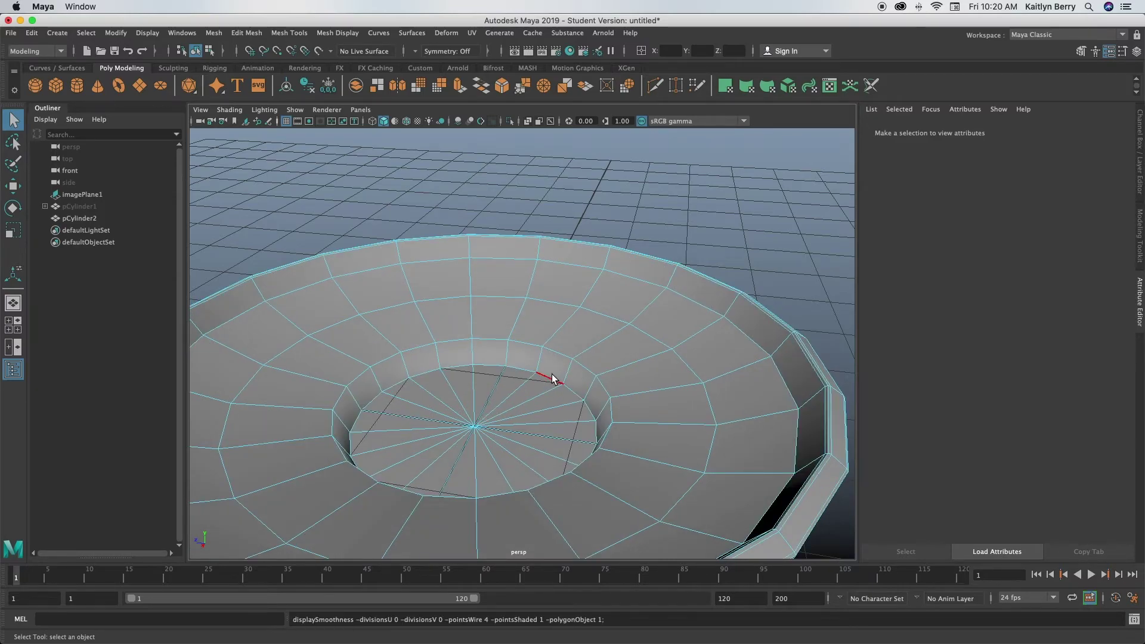
double_click(552, 374)
key("ctrl+b")
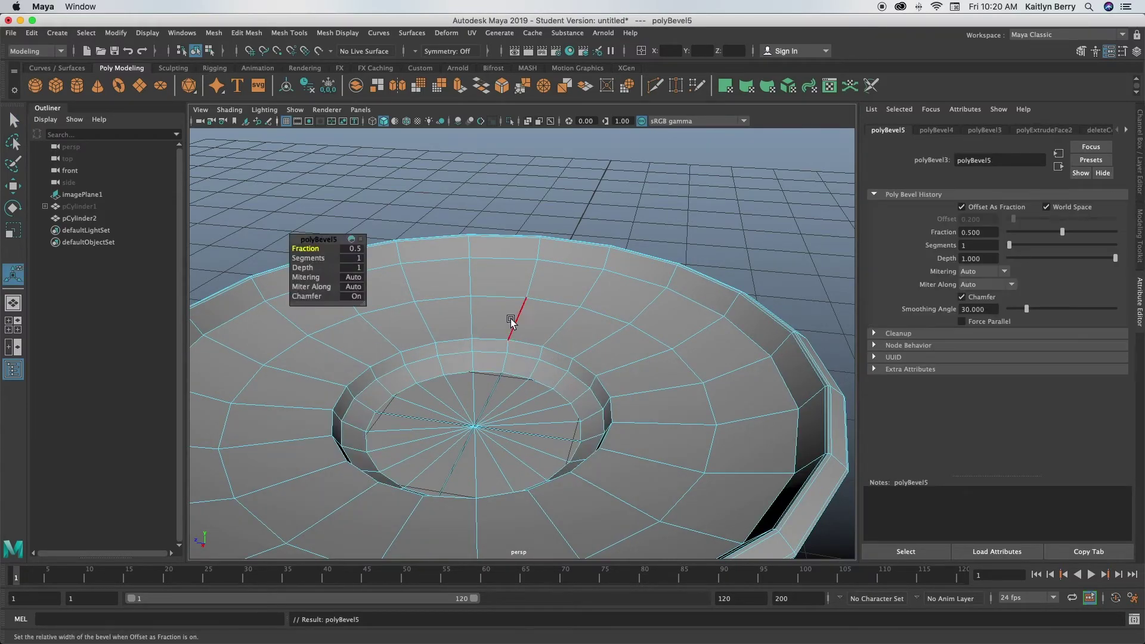
left_click(360, 259)
type("2")
key("Return")
Step: Lower the fraction of the bevel around the saucer's recessed centre and preview the saucer smoothed in object mode
left_click(319, 249)
left_click(315, 248)
middle_click_drag(310, 249, 290, 245)
left_click(475, 380)
key("3")
left_click(672, 185)
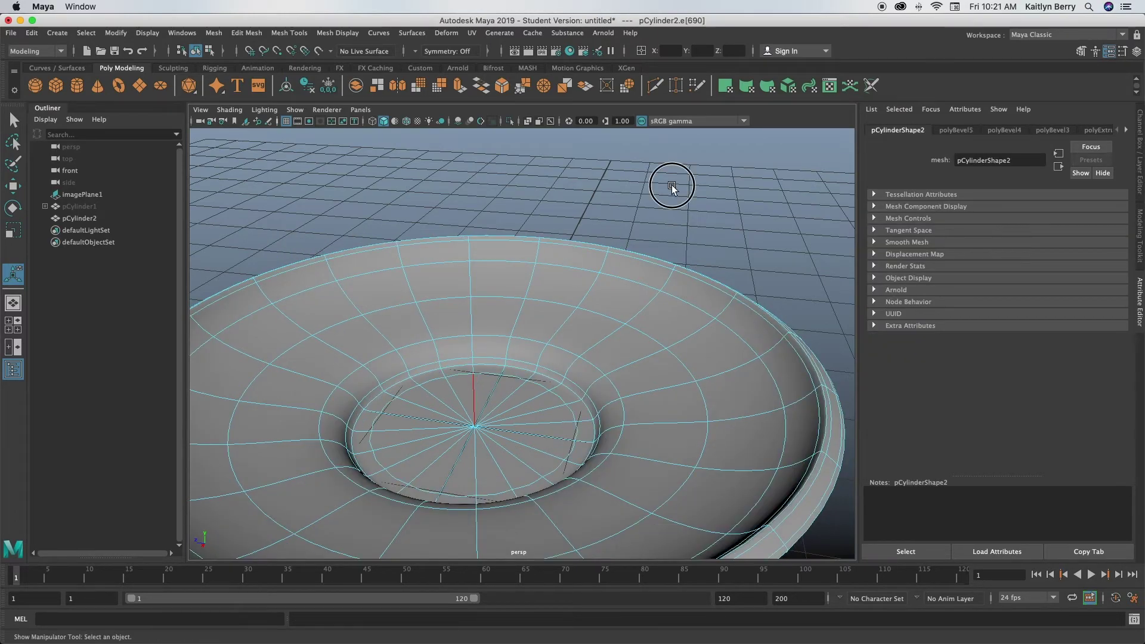
right_click_drag(596, 303, 643, 259)
left_click(687, 233)
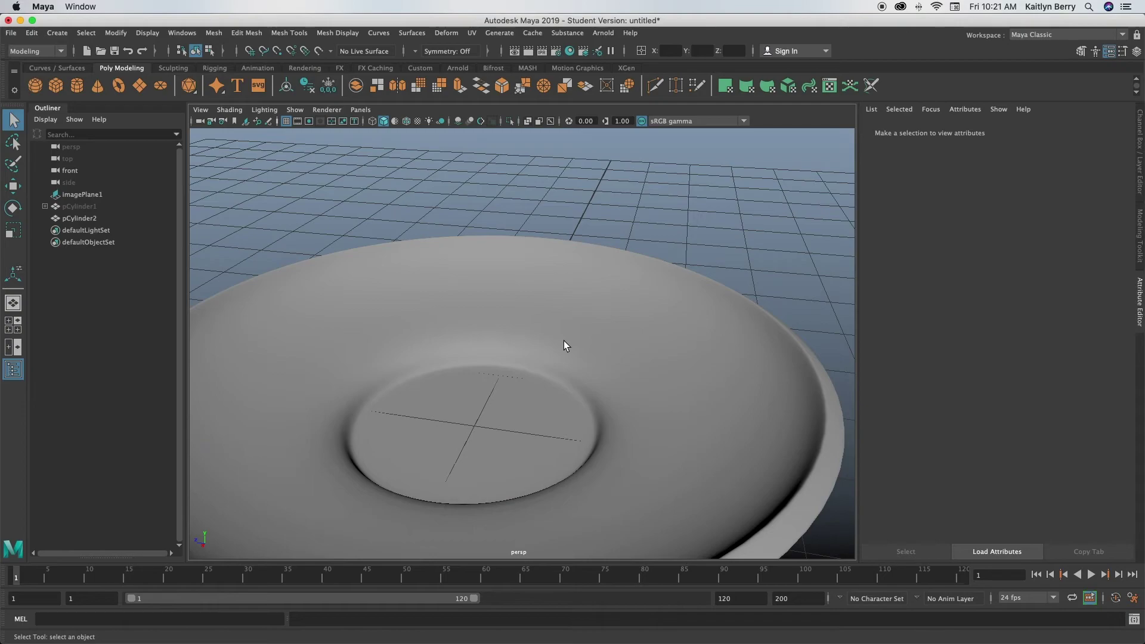
Step: Unhide the finished cup so that it shows together with the saucer
left_click_drag(562, 402, 536, 388, "alt")
right_click_drag(536, 388, 477, 388, "alt")
mouse_move(477, 388)
left_mouse_down("alt")
mouse_move(463, 391)
mouse_move(474, 405)
left_mouse_up("alt")
right_click_drag(579, 374, 558, 375, "alt")
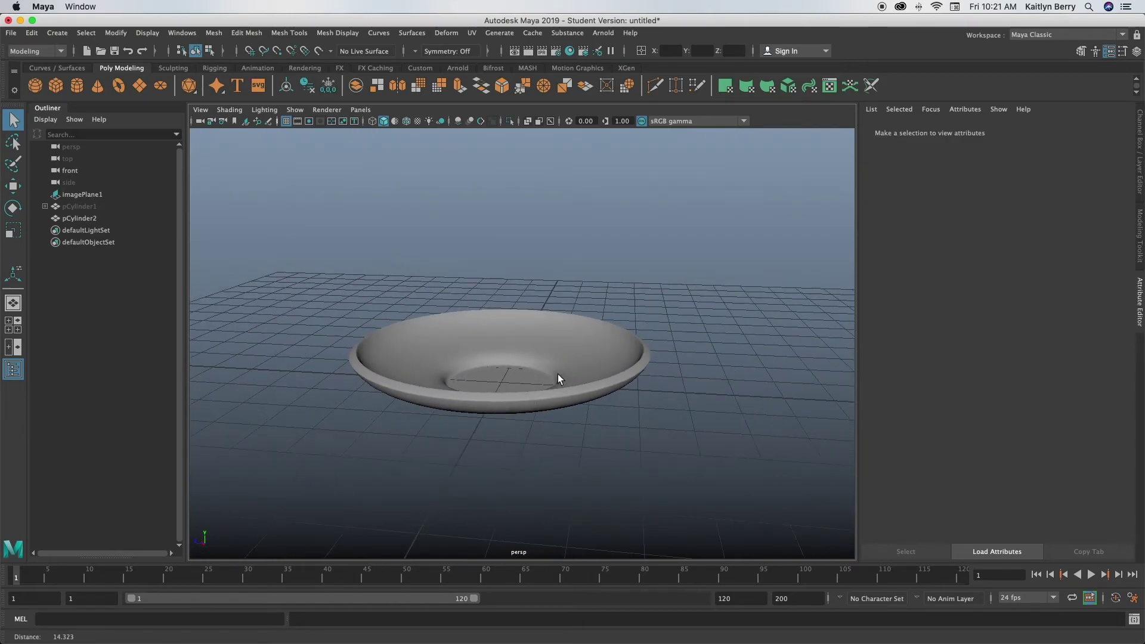
left_click(78, 206)
right_click(92, 202)
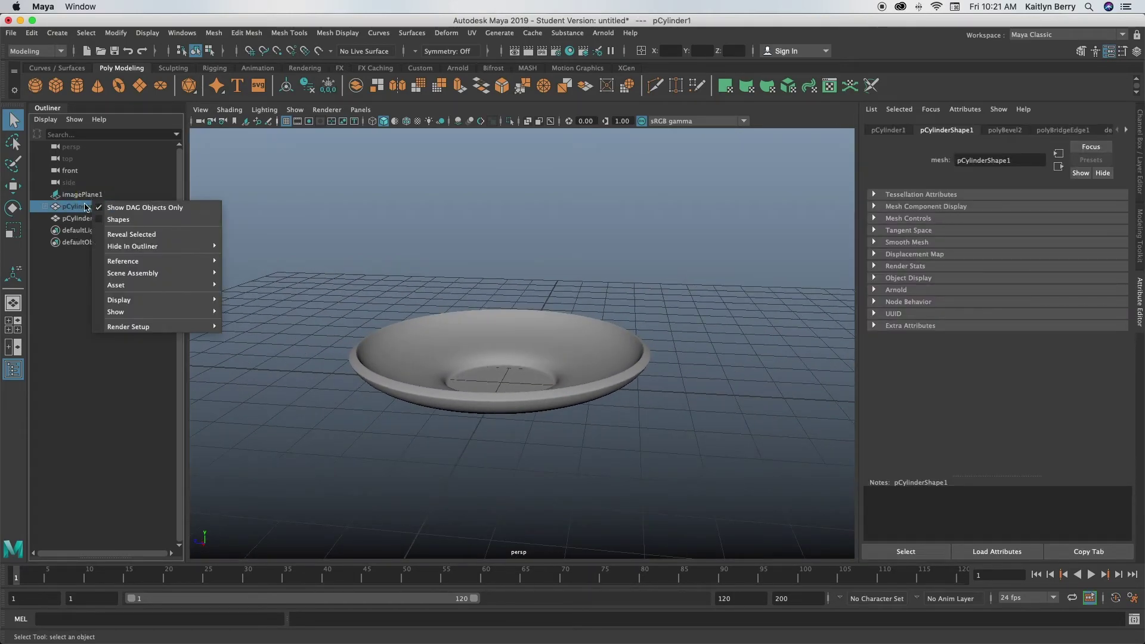
left_click(170, 236)
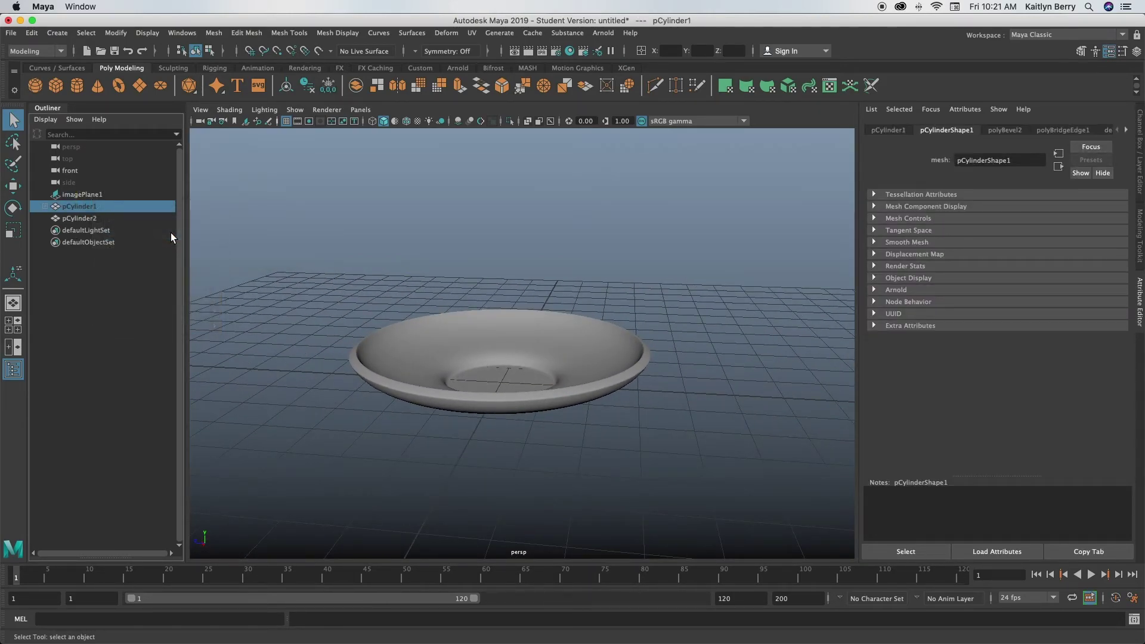
right_click_drag(647, 279, 431, 266, "alt")
left_click_drag(517, 315, 514, 301, "alt")
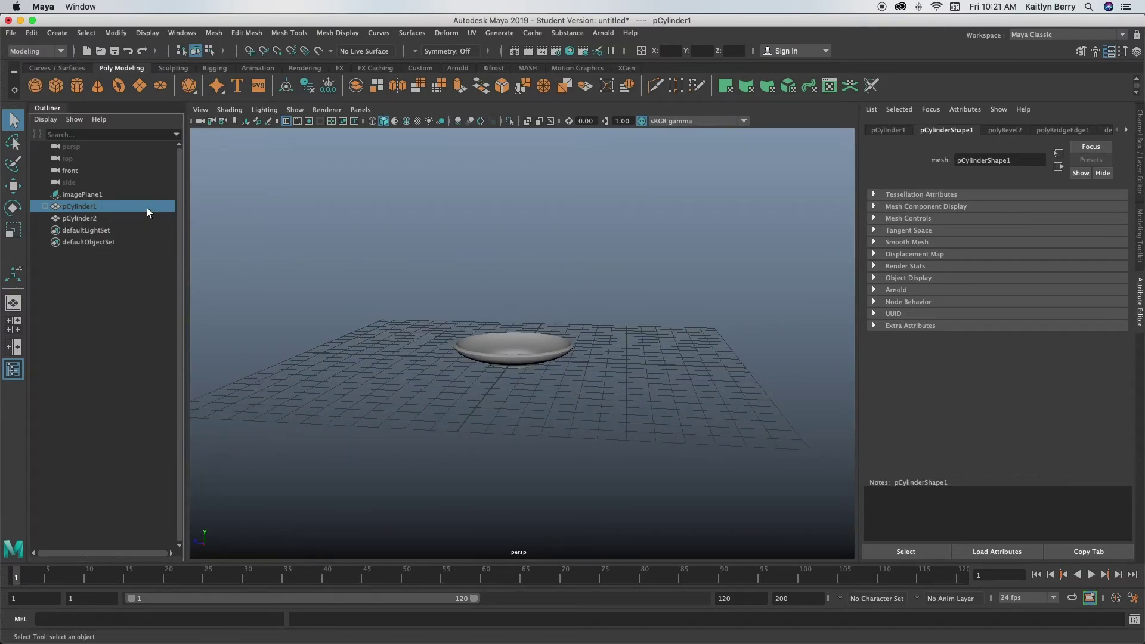
key("shift+h")
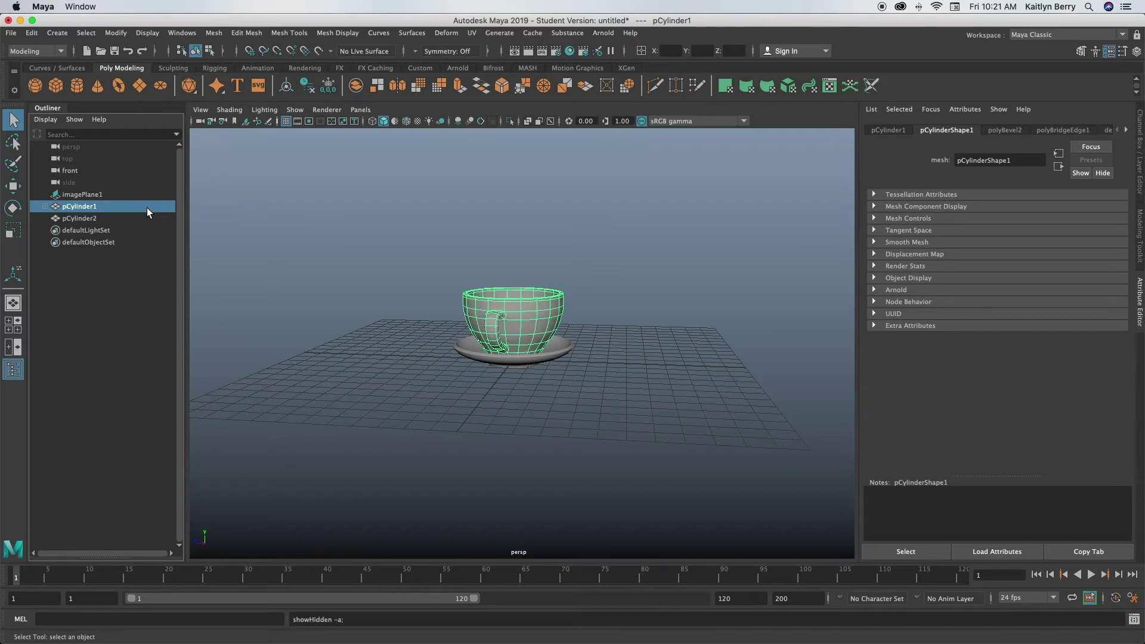
Step: Turn off the grid in the perspective view to see the cup and saucer clearly
left_click_drag(596, 376, 533, 384, "alt")
right_click_drag(533, 383, 584, 386, "alt")
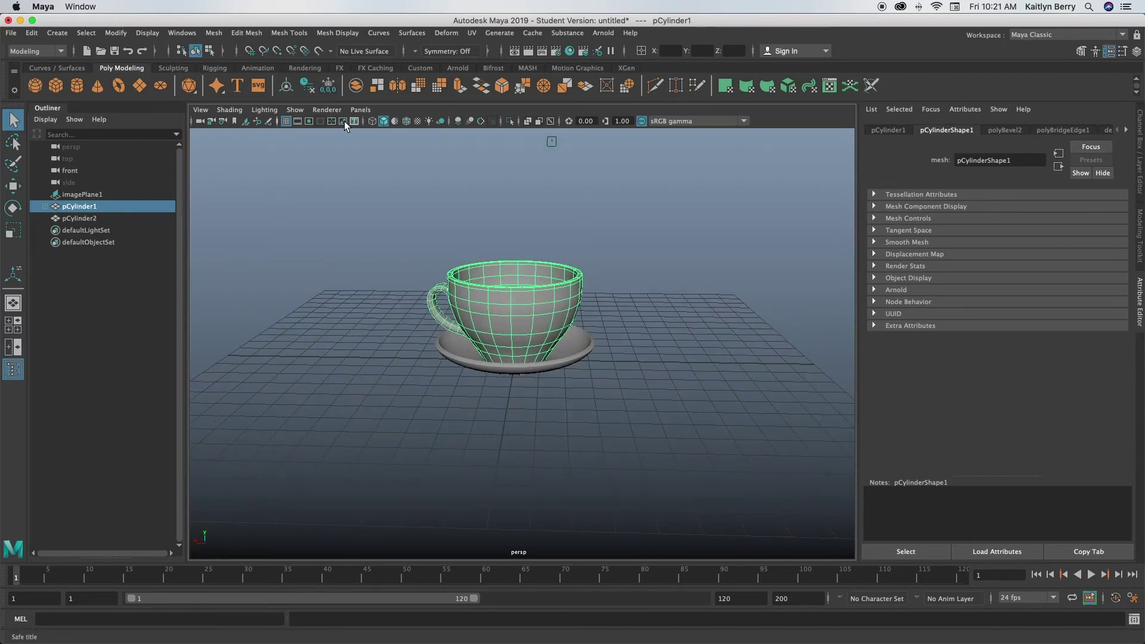
left_click(288, 121)
left_click_drag(622, 243, 613, 268, "alt")
Step: Lower the saucer vertically so the cup's base rests in its recessed centre, and check the fit from several sides
left_click(579, 341)
right_click_drag(644, 304, 706, 305, "alt")
key("w")
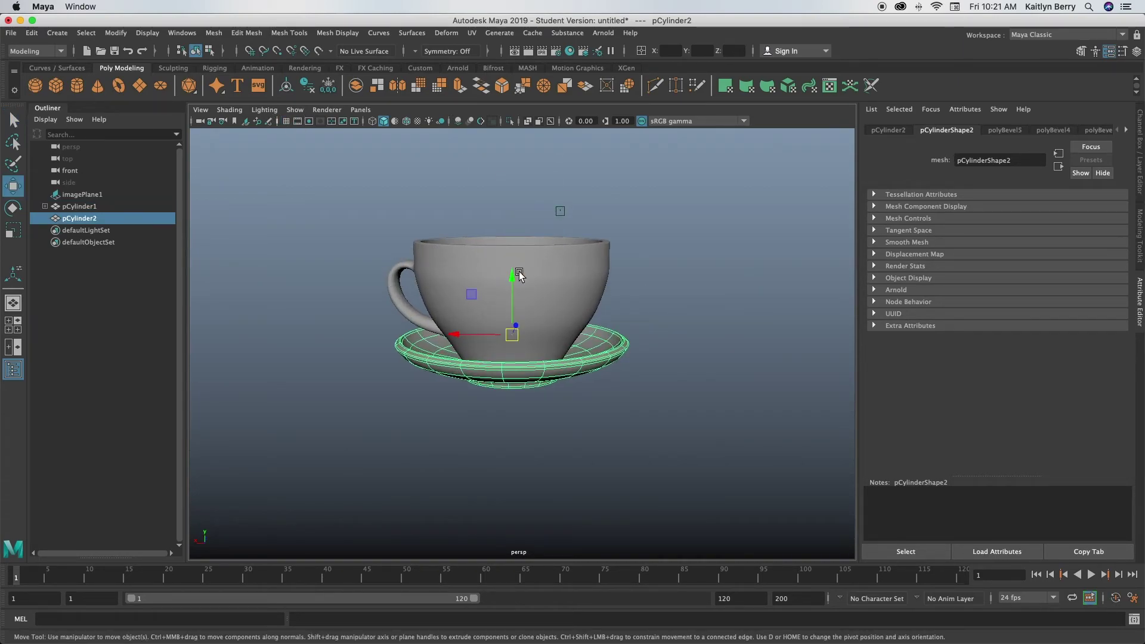
left_click_drag(519, 275, 511, 295)
left_click_drag(621, 455, 587, 454, "alt")
scroll(610, 438, "up", 5)
left_click_drag(505, 311, 506, 301)
left_click_drag(460, 428, 465, 436, "alt")
left_click_drag(504, 306, 518, 486, "alt")
scroll(475, 452, "down", 5)
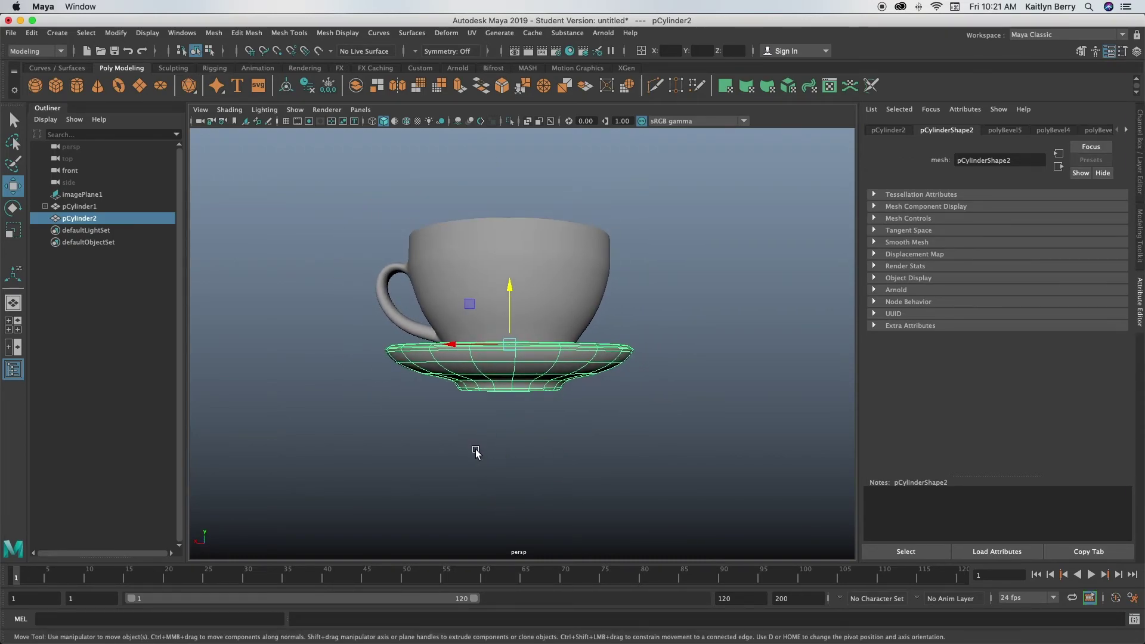
left_click_drag(396, 459, 662, 473, "alt")
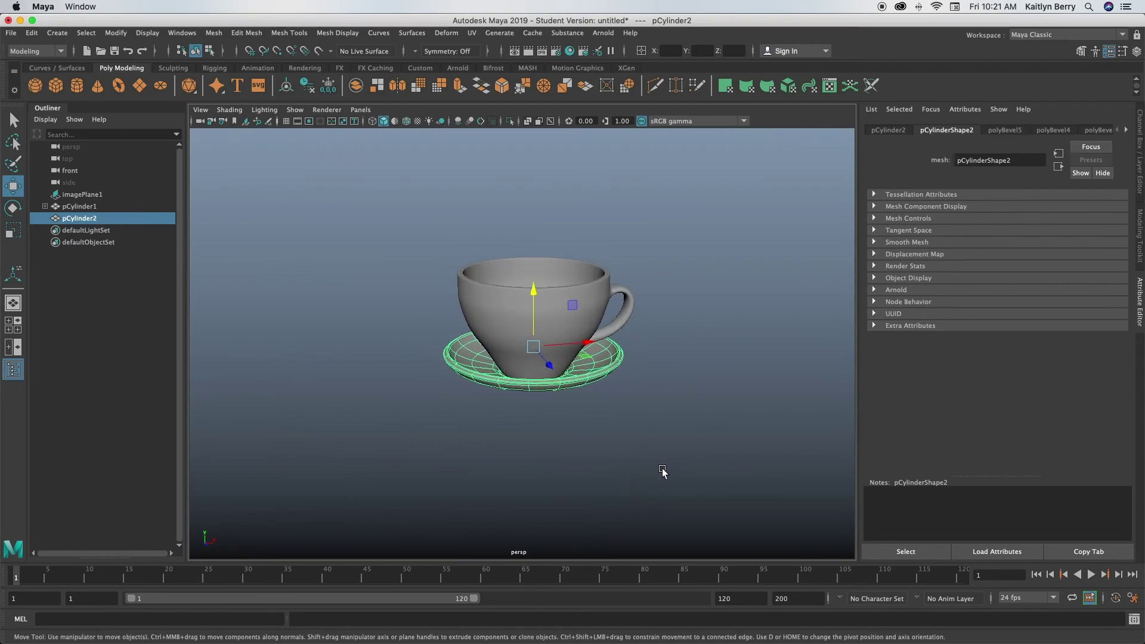
left_click(606, 420)
right_click_drag(696, 483, 588, 470, "alt")
left_click(560, 376)
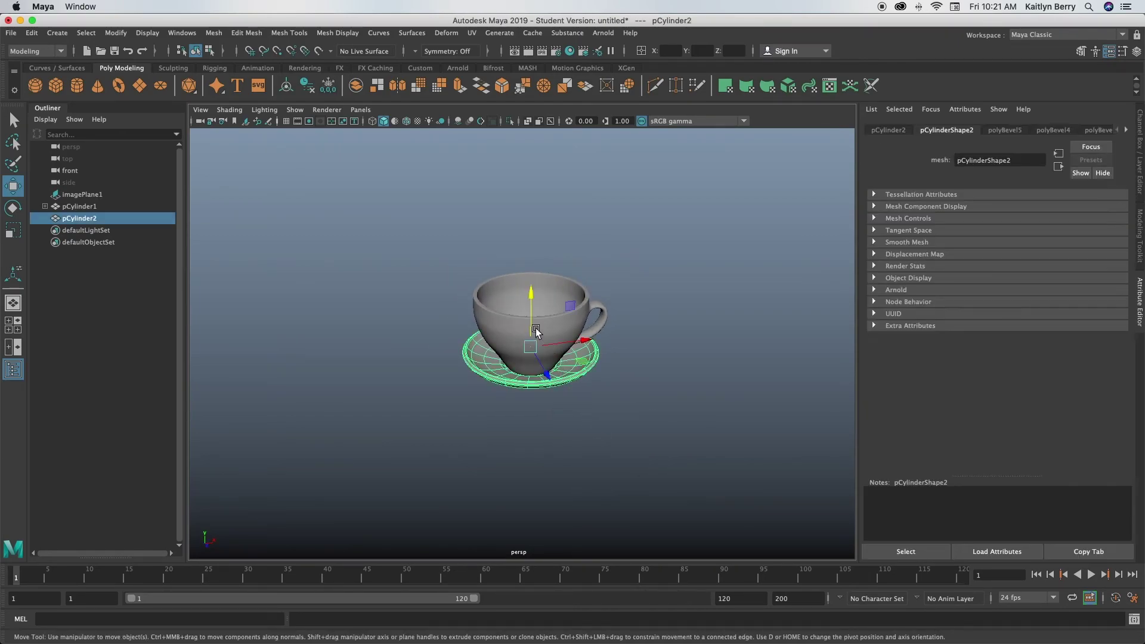
left_click(553, 304, "shift")
left_click(243, 33)
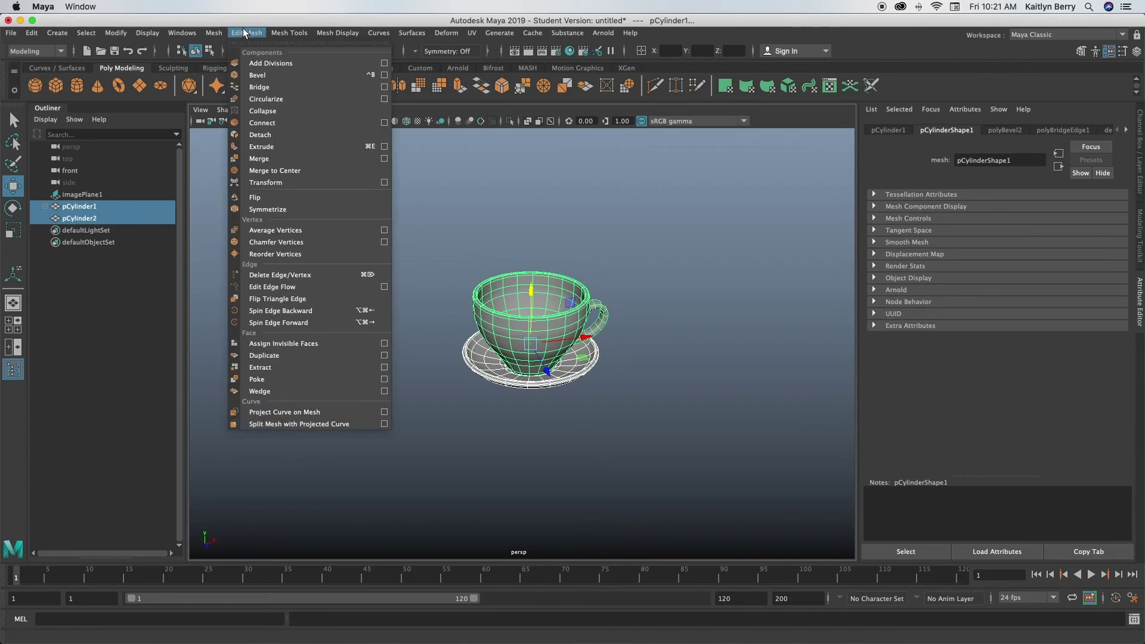
mouse_move(214, 33)
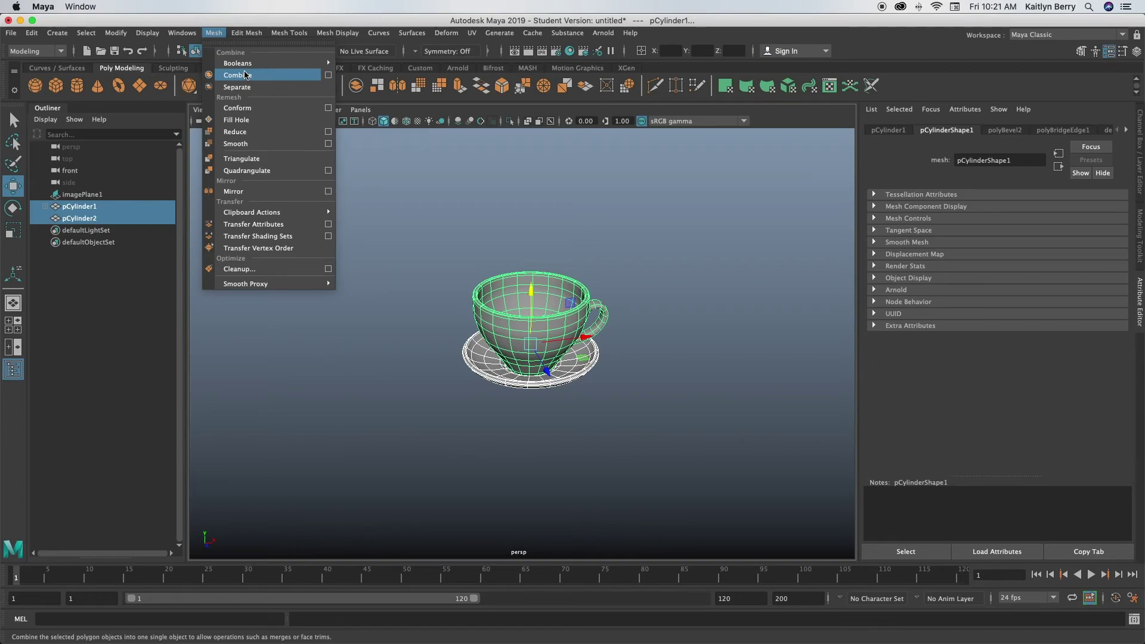
left_click(630, 233)
left_click(632, 234)
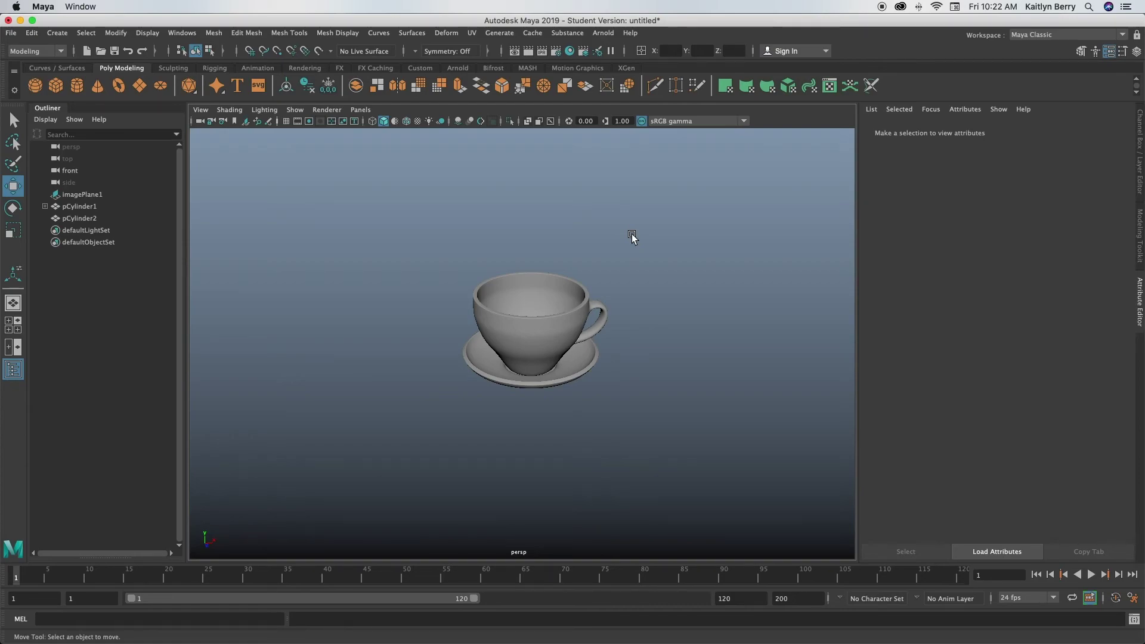
left_click_drag(656, 432, 611, 438, "alt")
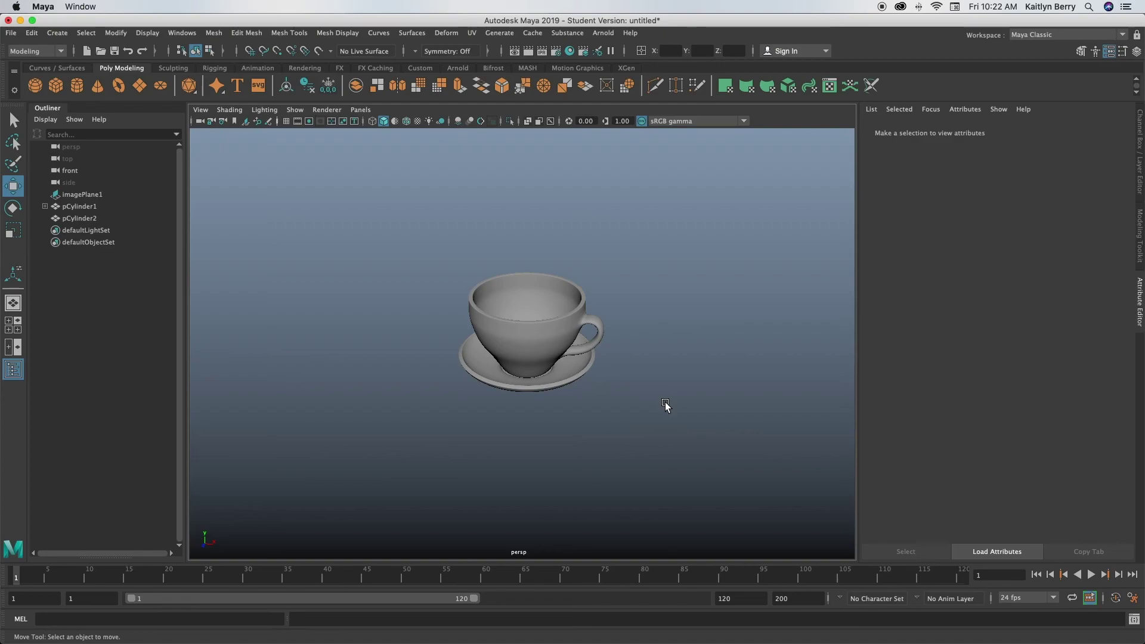